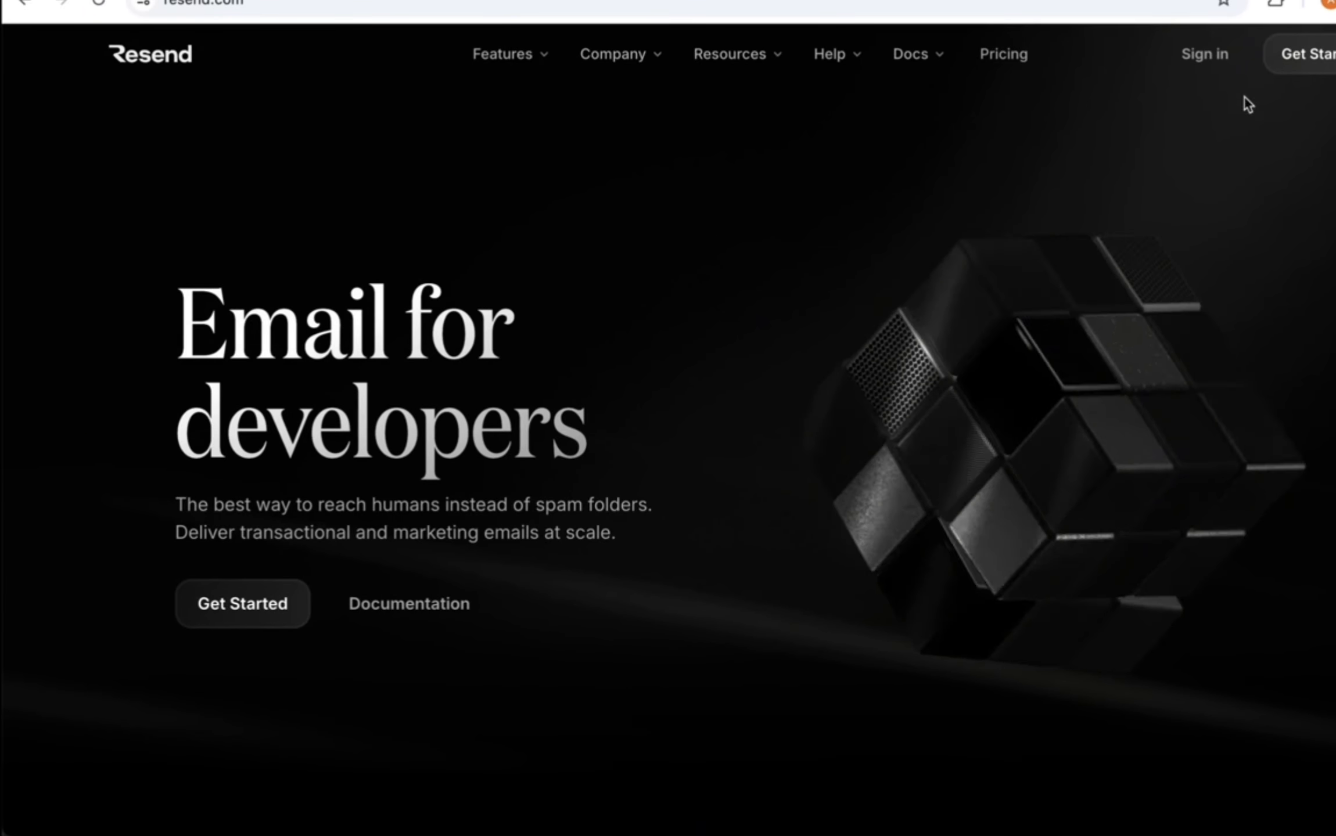
# Step: Scroll up the Namecheap homepage to bring its domain search into view
pyautogui.scroll(1, 962, 216)
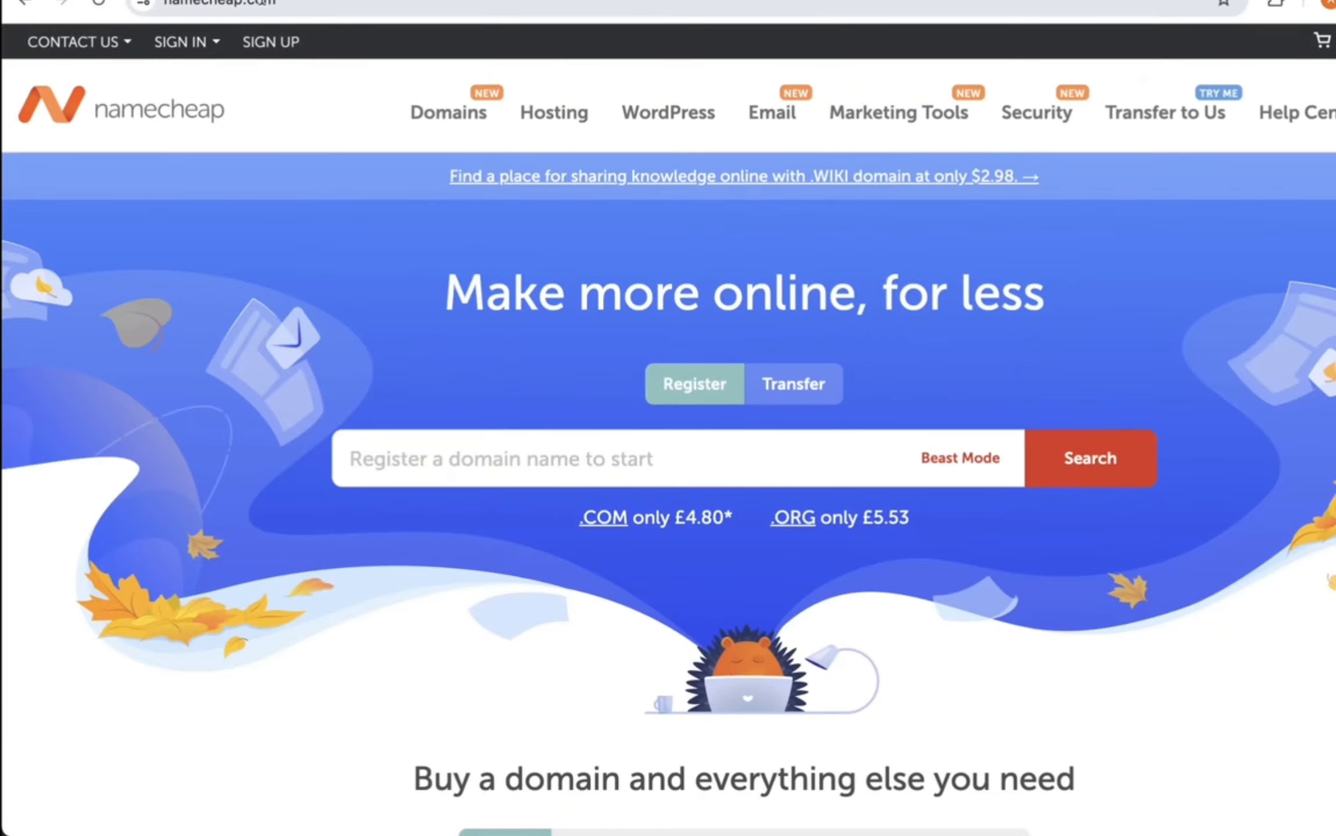
# Step: Search connecthive47.com, then buy the available connecthive47.org for $7.68 instead
pyautogui.click(690, 457)
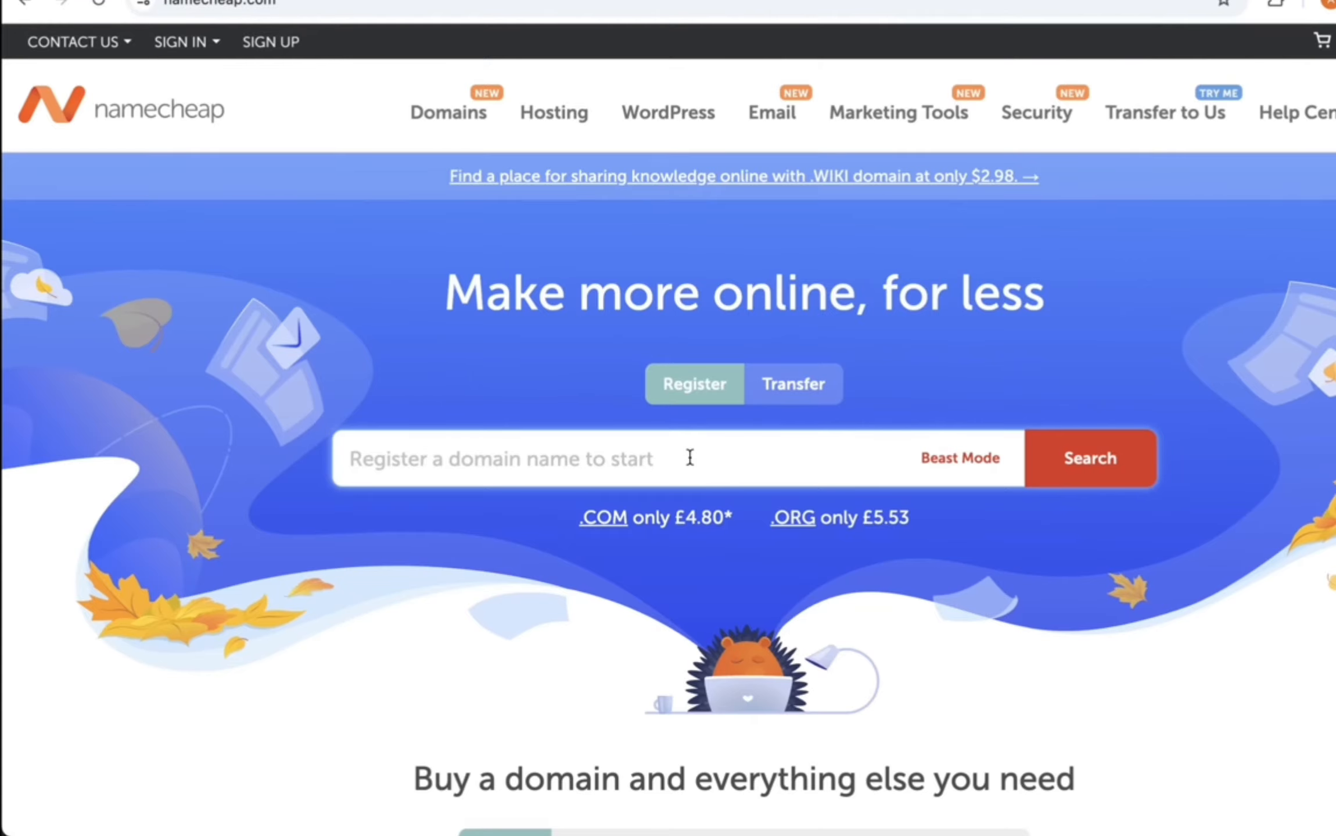
pyautogui.write('connec')
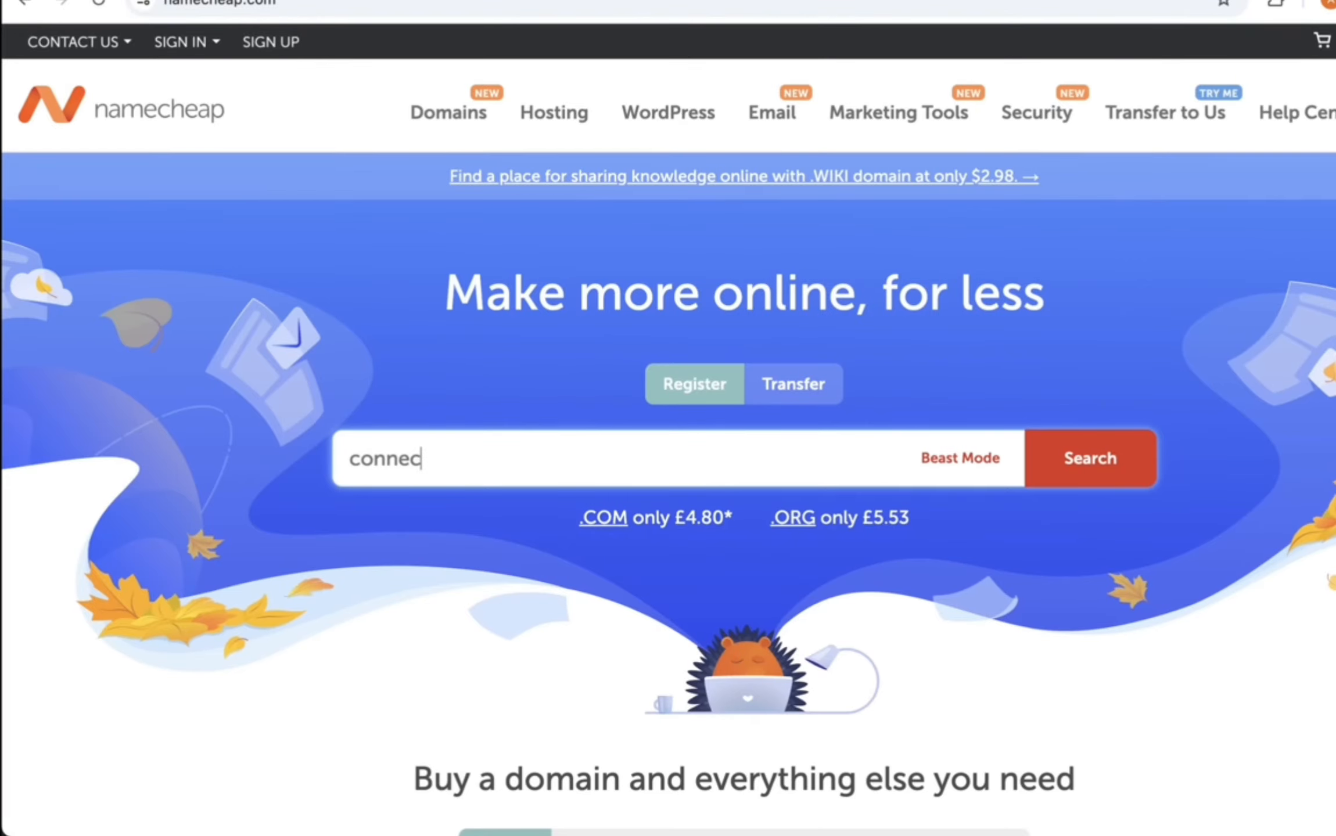
pyautogui.write('thive47.com')
pyautogui.press('Return')
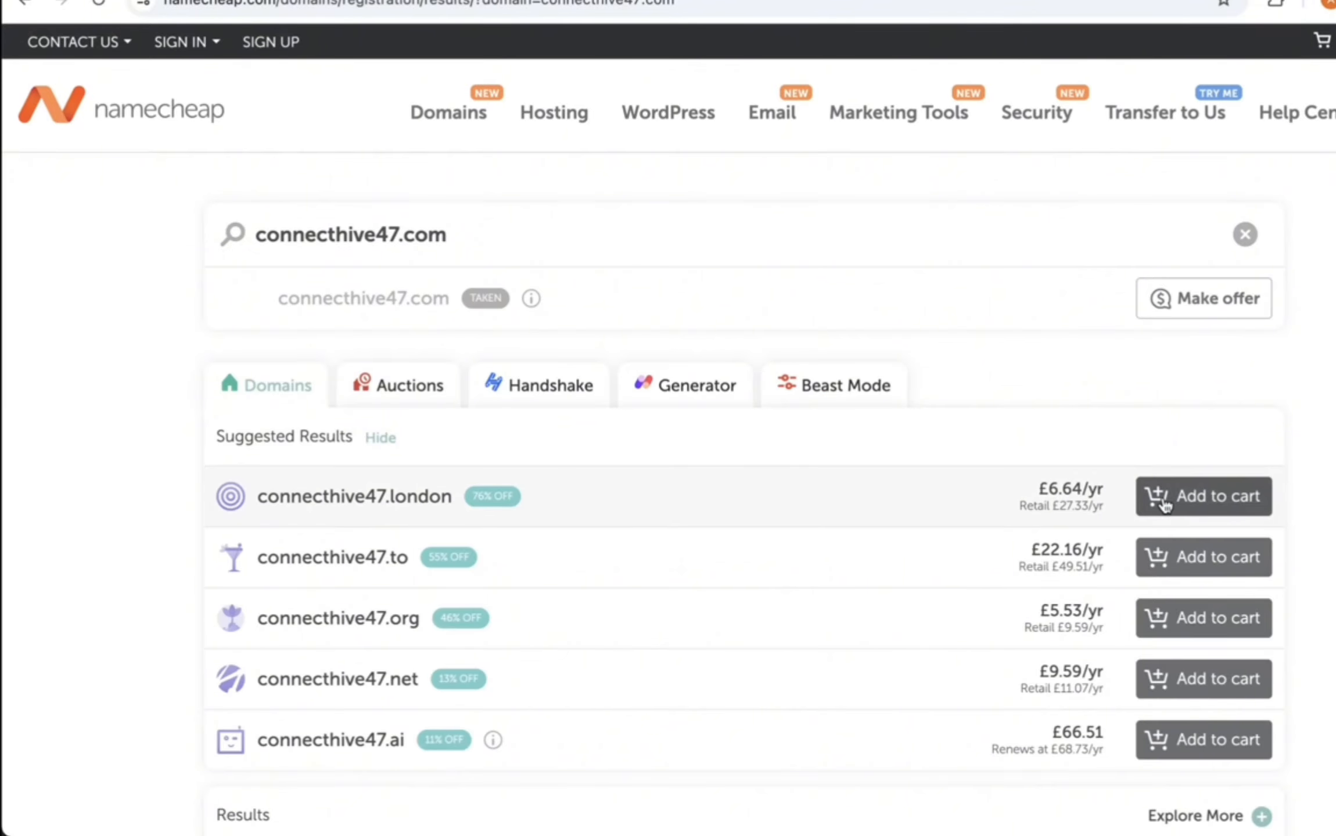
pyautogui.click(1156, 618)
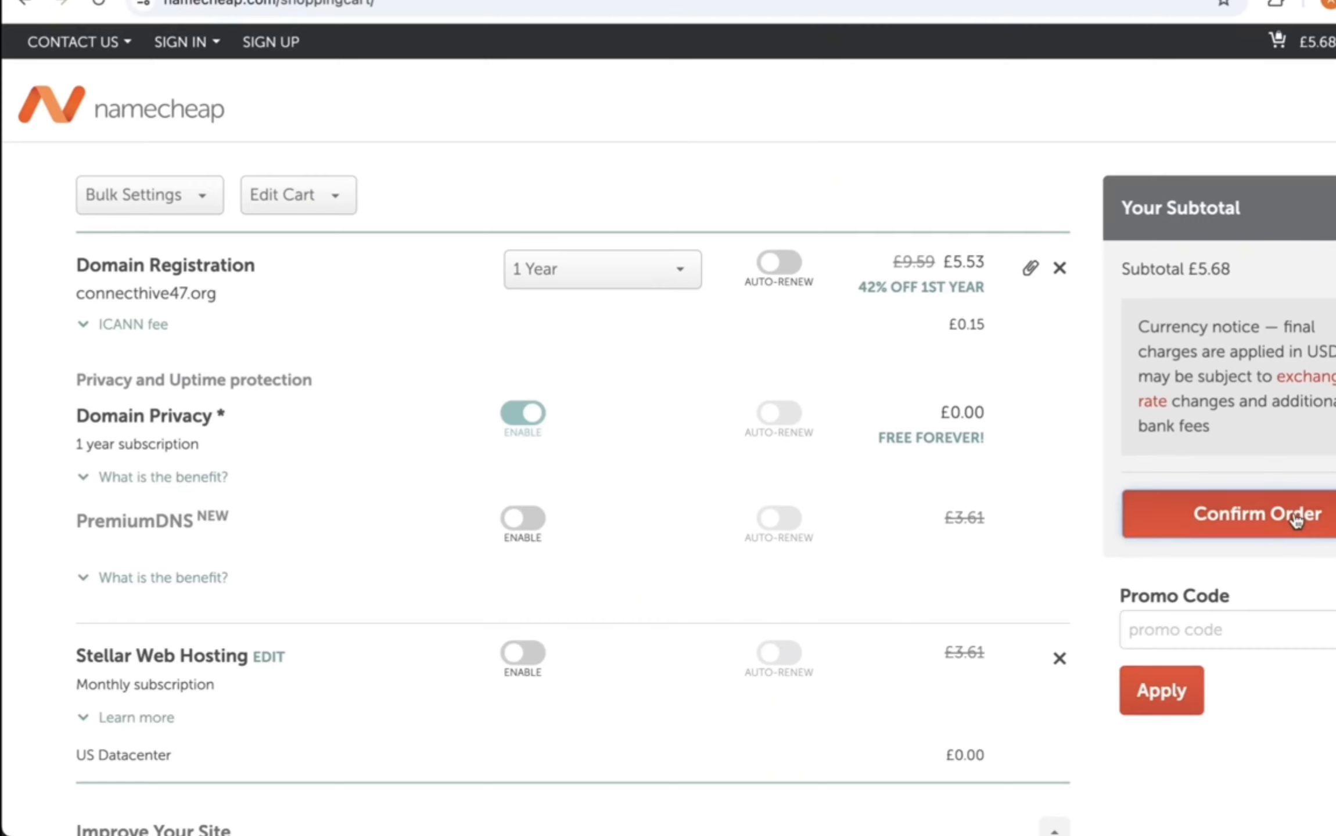
pyautogui.click(1292, 511)
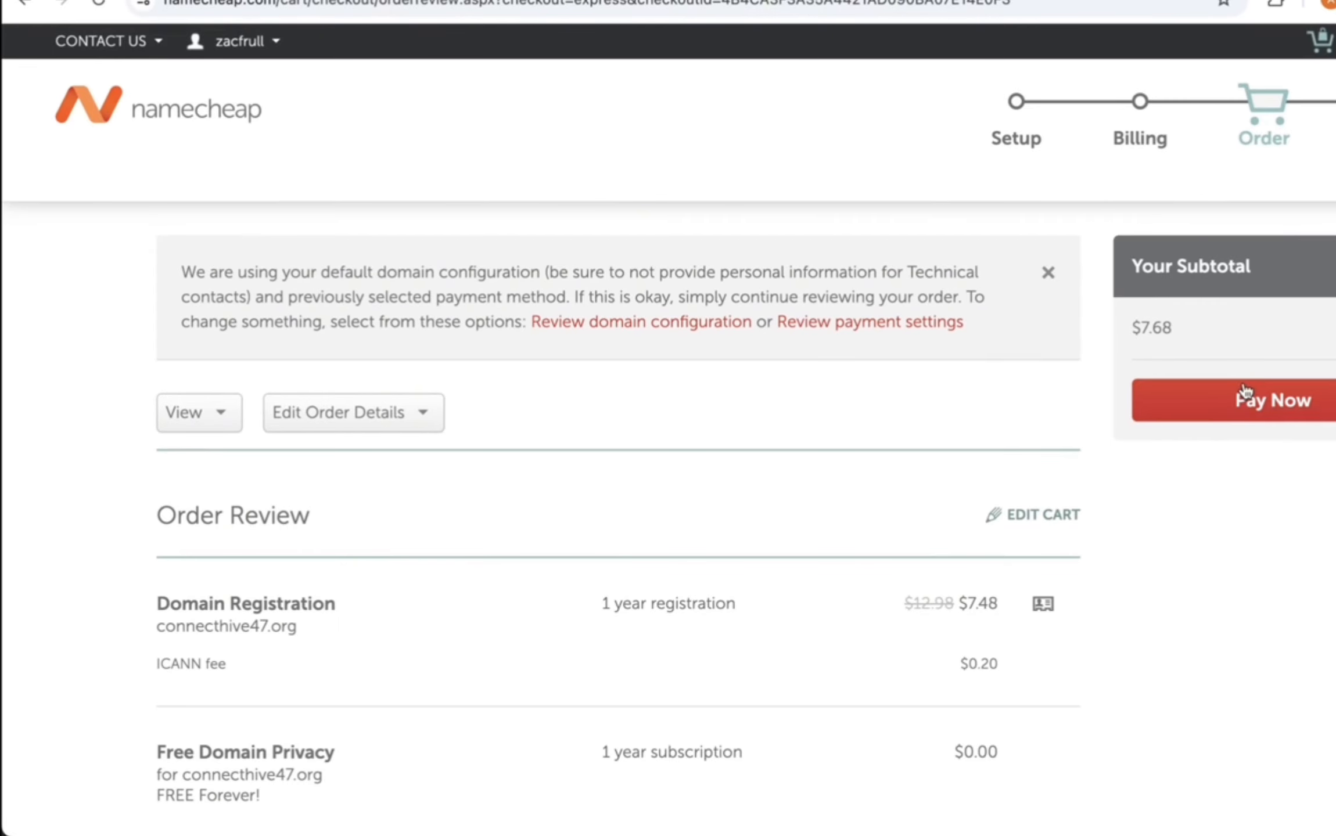
pyautogui.click(1249, 391)
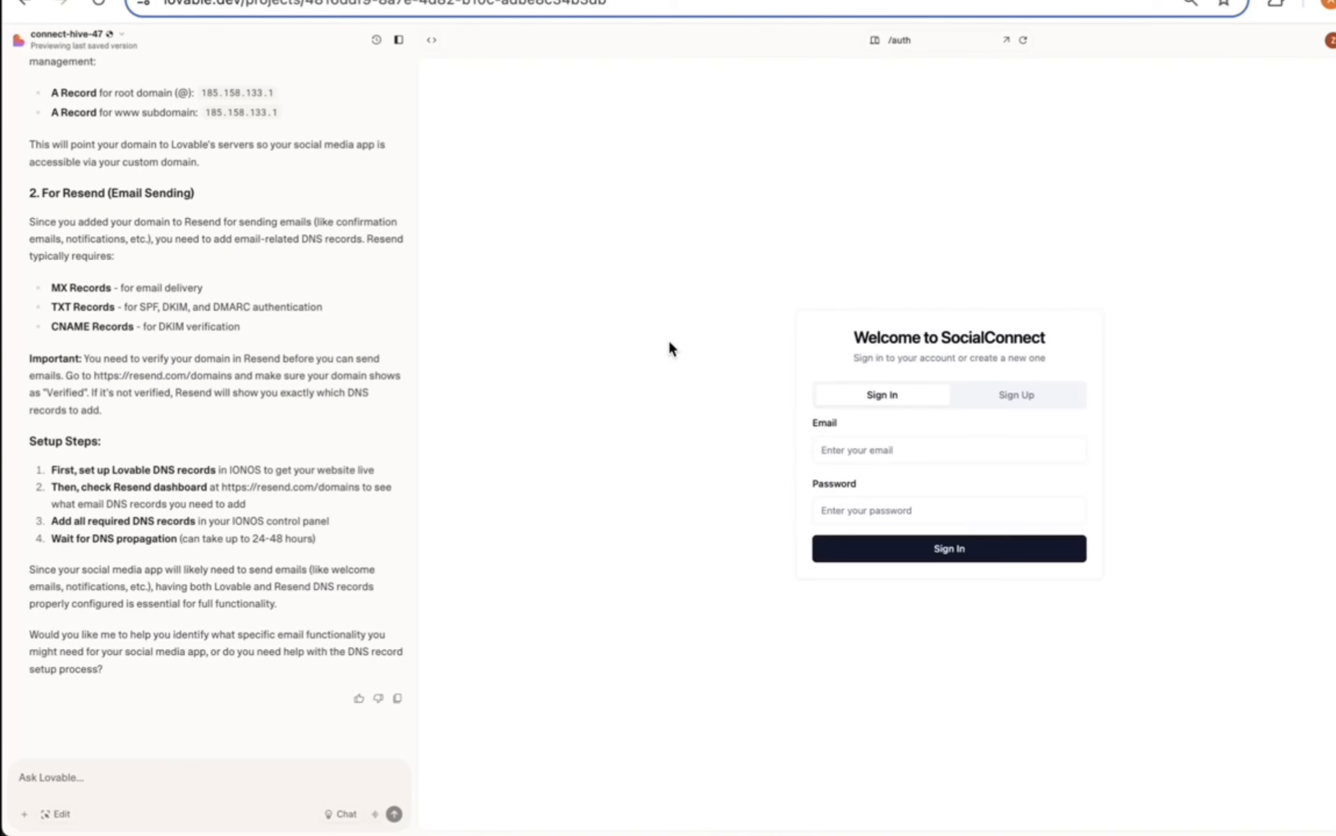
# Step: Connect connecthive47.org through the connect-hive-47 project's Domains settings, then select the listed domain name
pyautogui.click(67, 34)
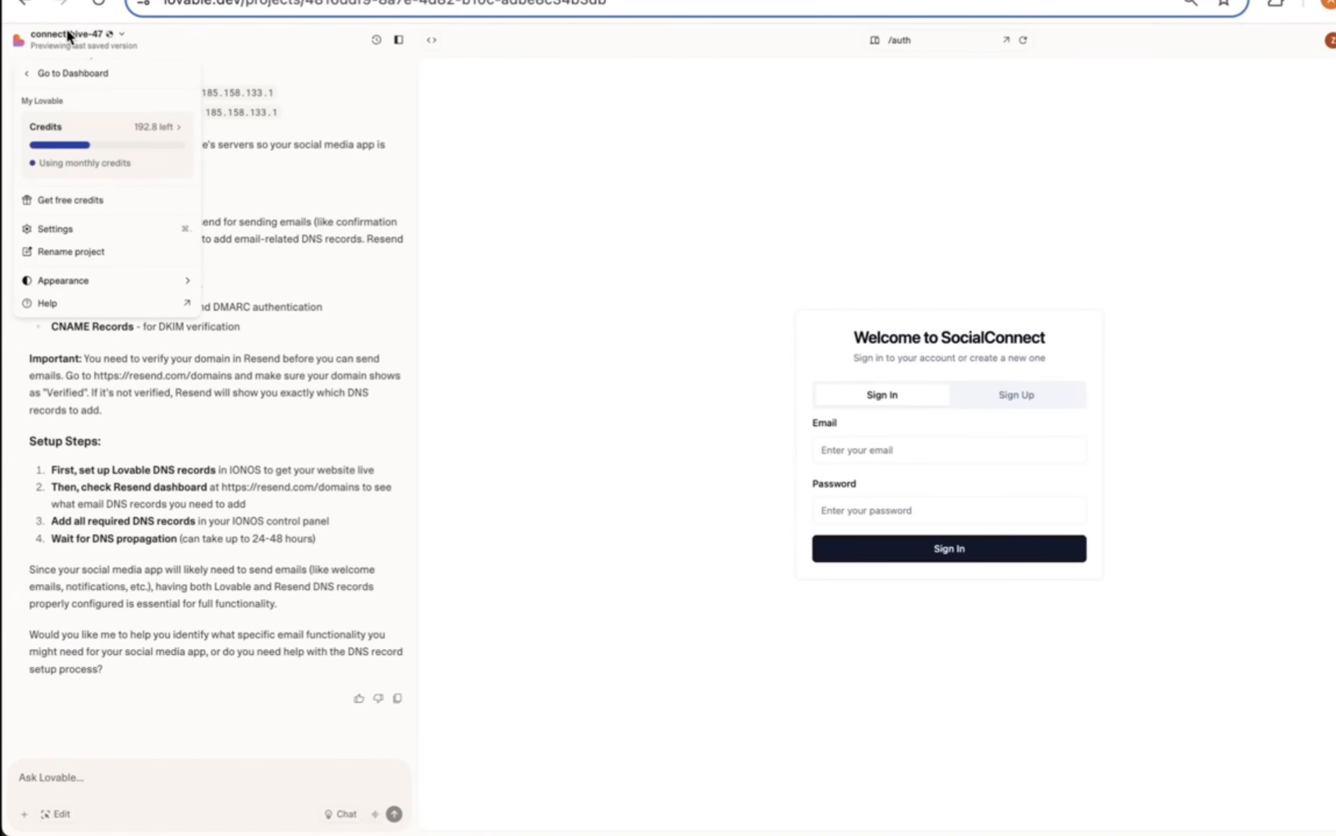
pyautogui.click(74, 229)
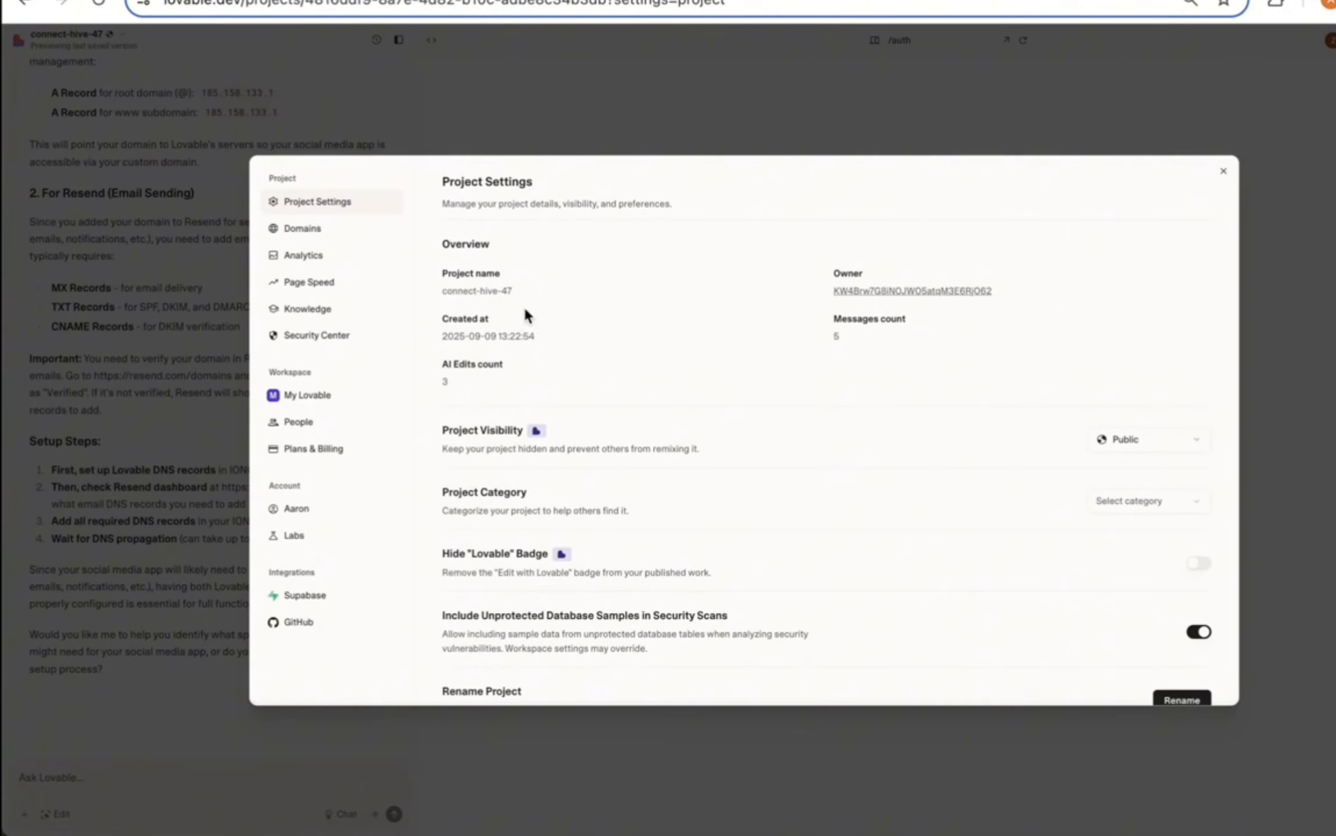
pyautogui.click(343, 238)
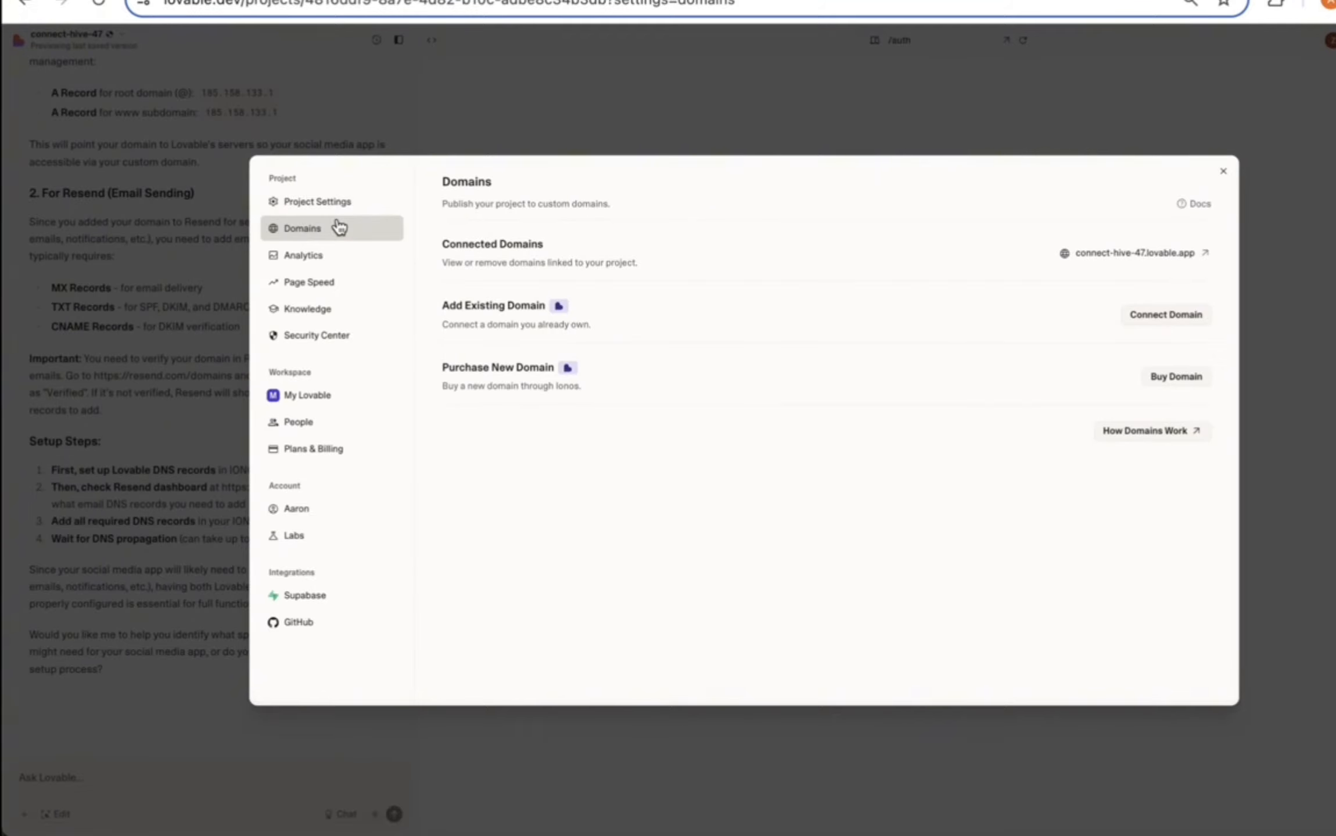
pyautogui.click(1163, 313)
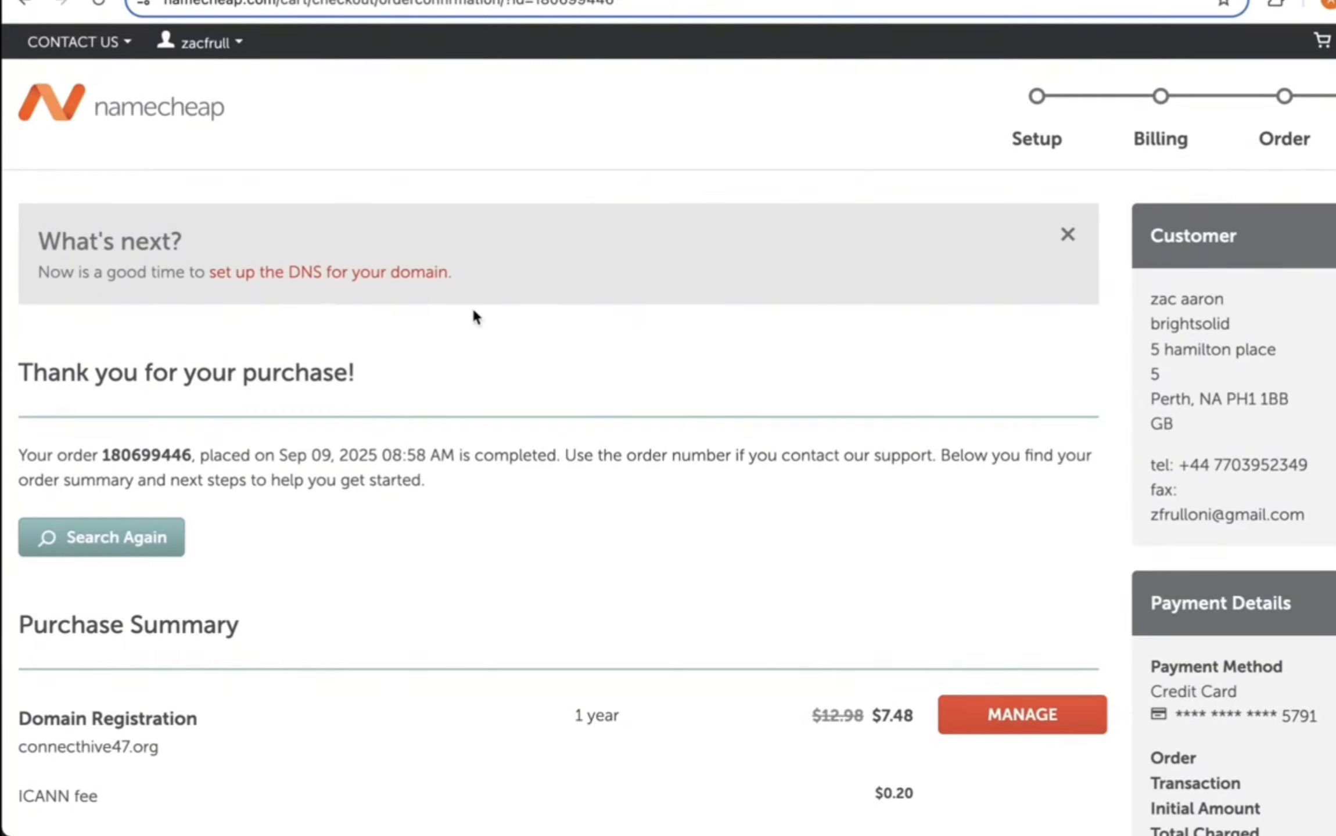
pyautogui.scroll(-3, 550, 439)
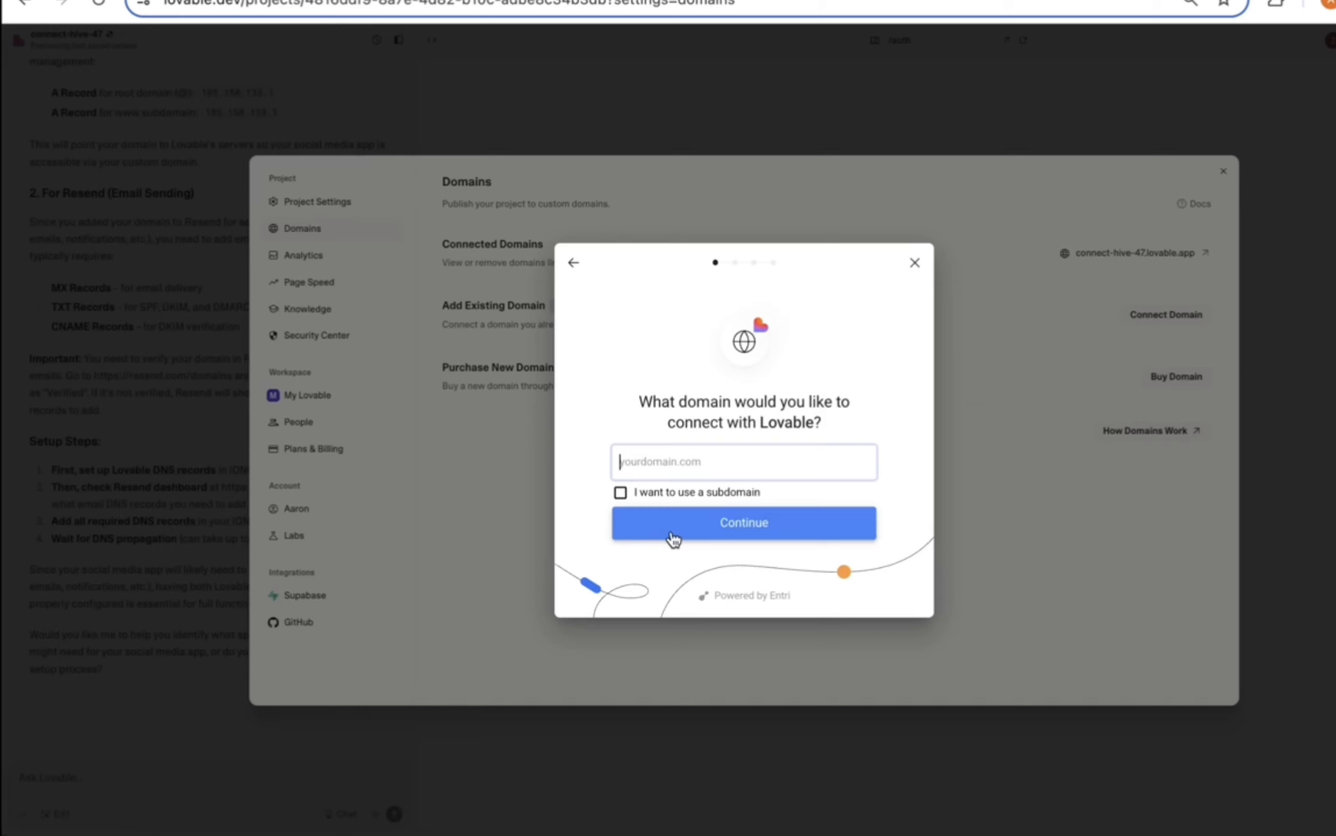
pyautogui.write('connecthive47.org')
pyautogui.click(691, 519)
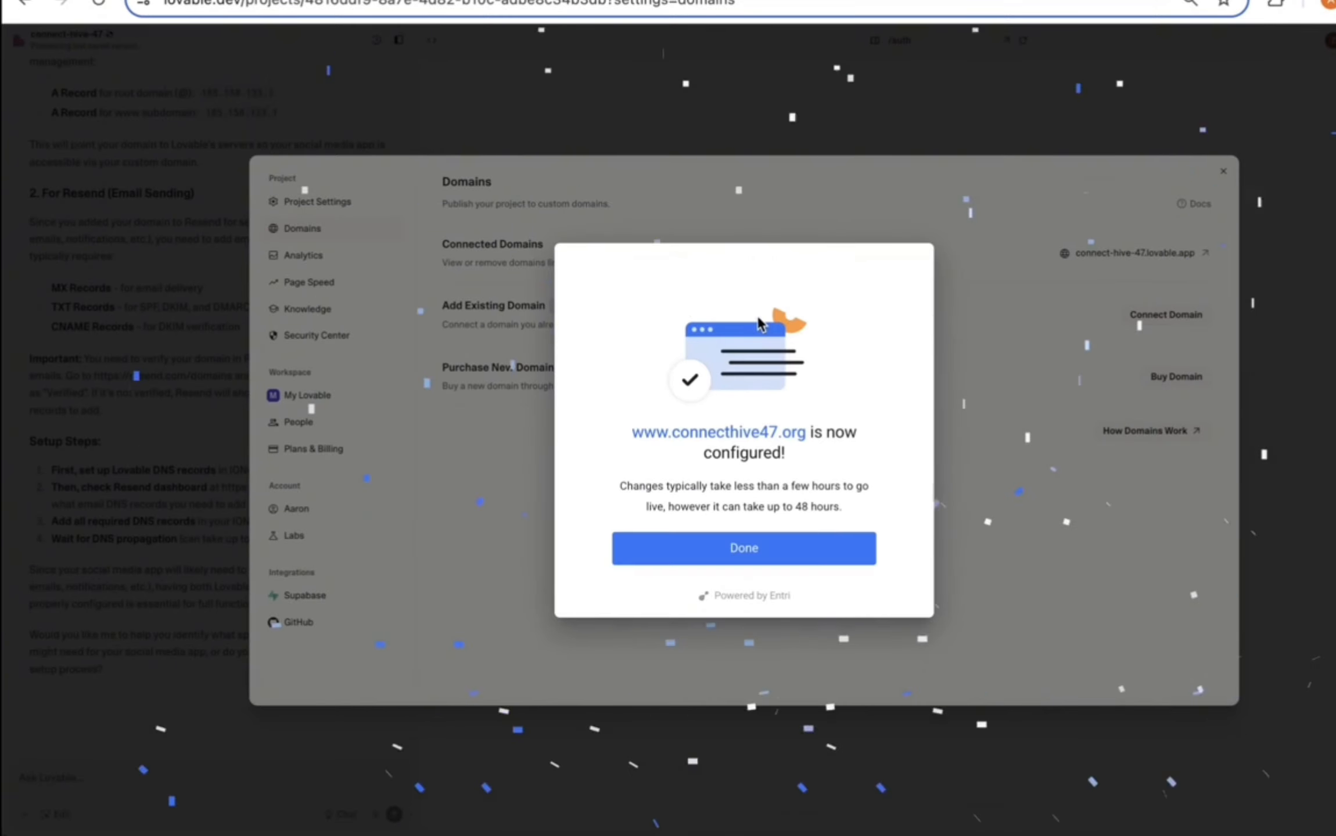
pyautogui.click(742, 548)
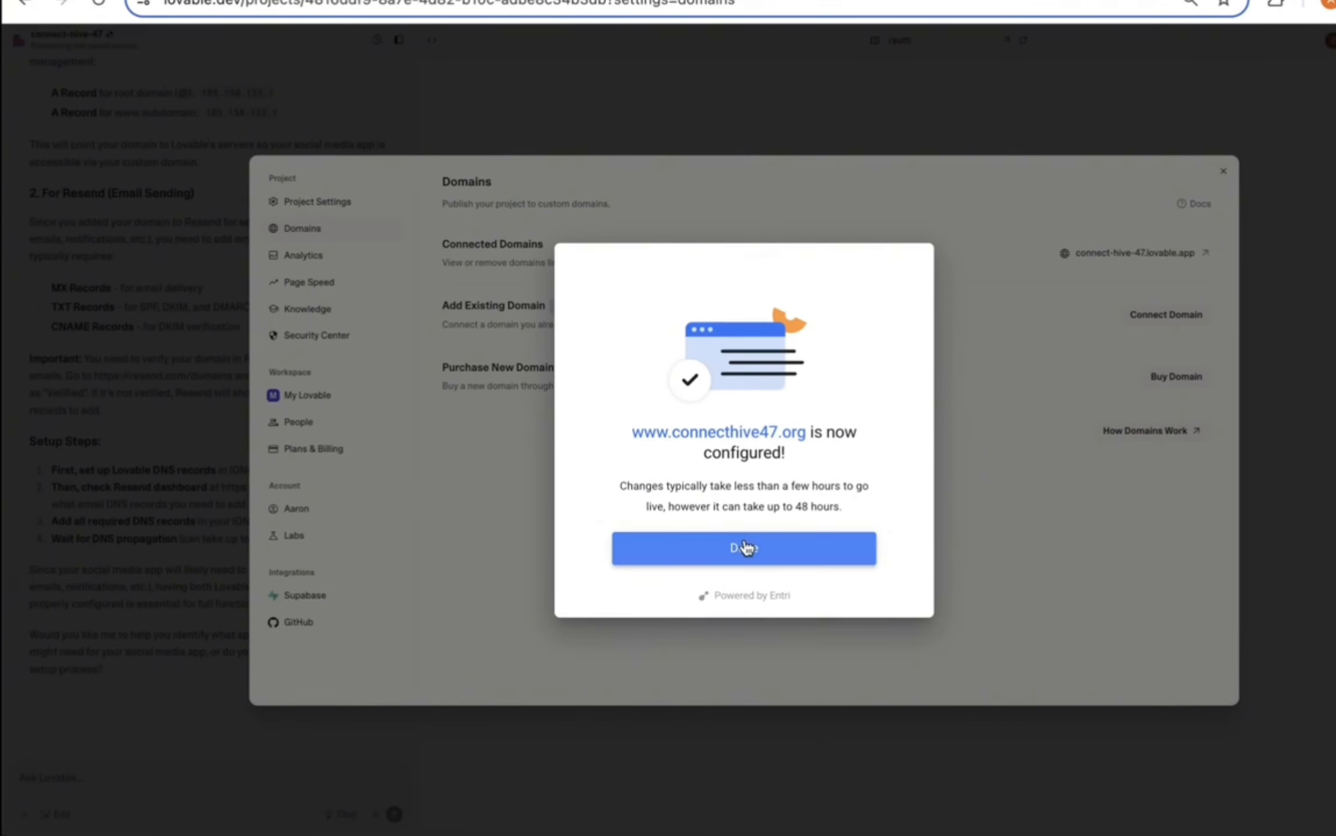
pyautogui.doubleClick(1099, 274)
pyautogui.moveTo(1098, 274); pyautogui.dragTo(1142, 276)
pyautogui.hotkey('ctrl', 'c')
# Step: Add connecthive47.org to Resend in the Ireland region and select its DKIM, SPF and DMARC records
pyautogui.click(523, 1)
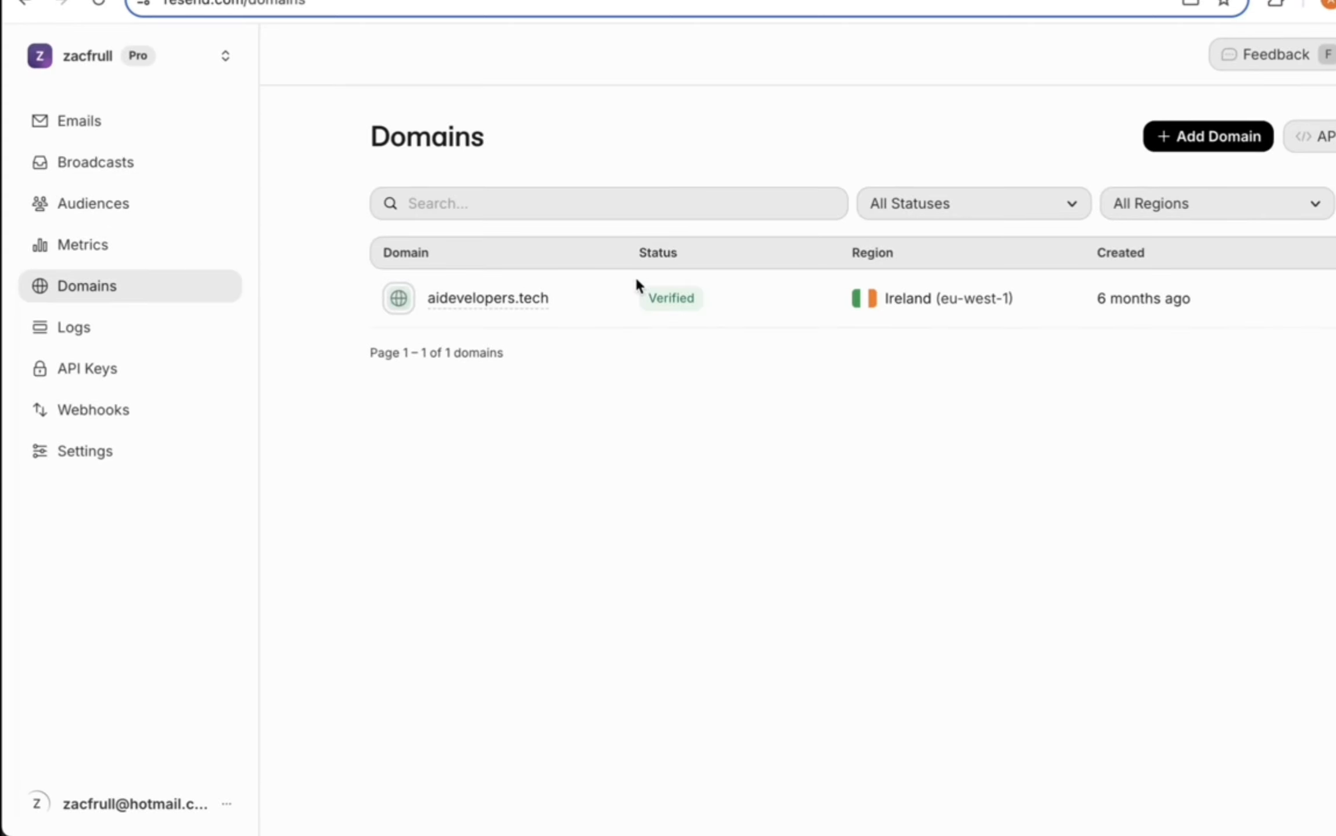
pyautogui.click(1180, 140)
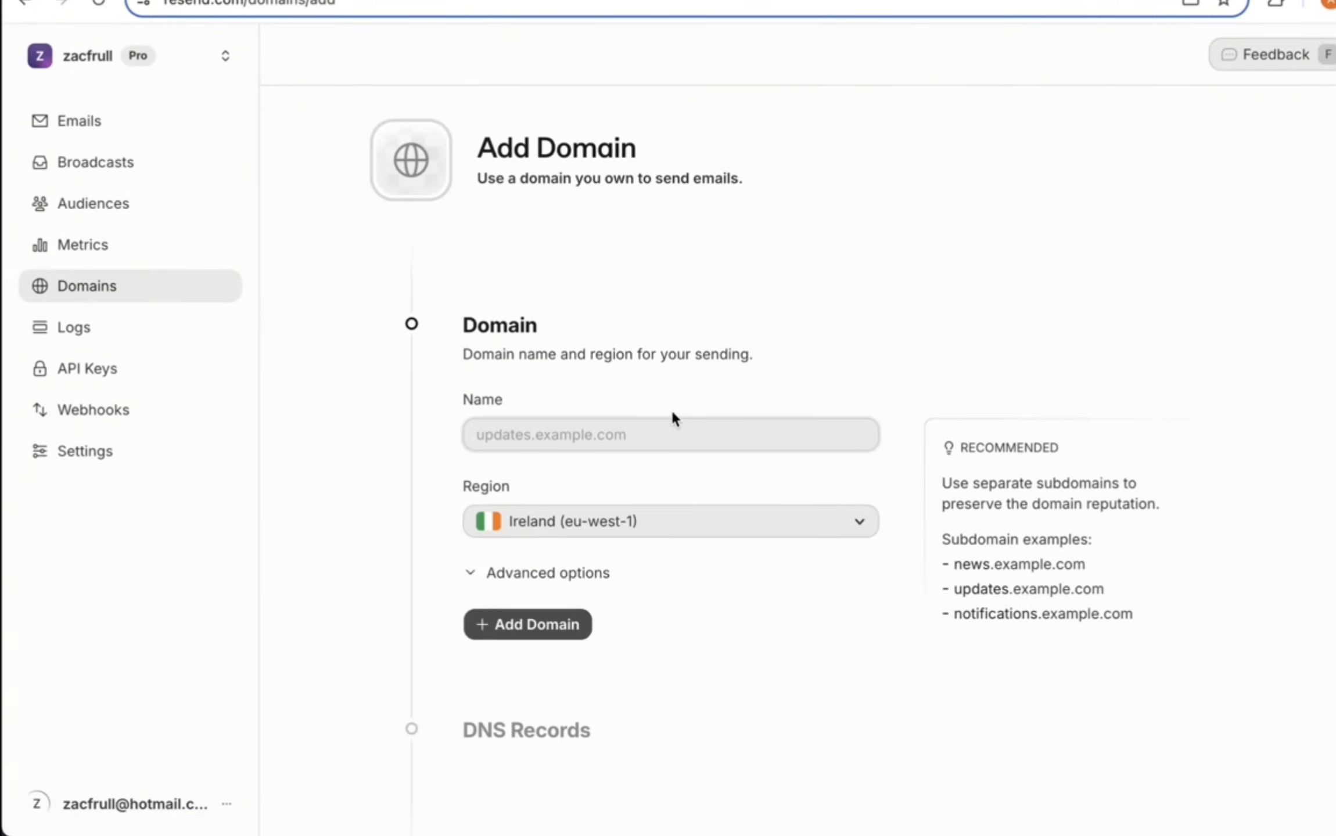
pyautogui.scroll(-1, 670, 408)
pyautogui.hotkey('ctrl', 'v')
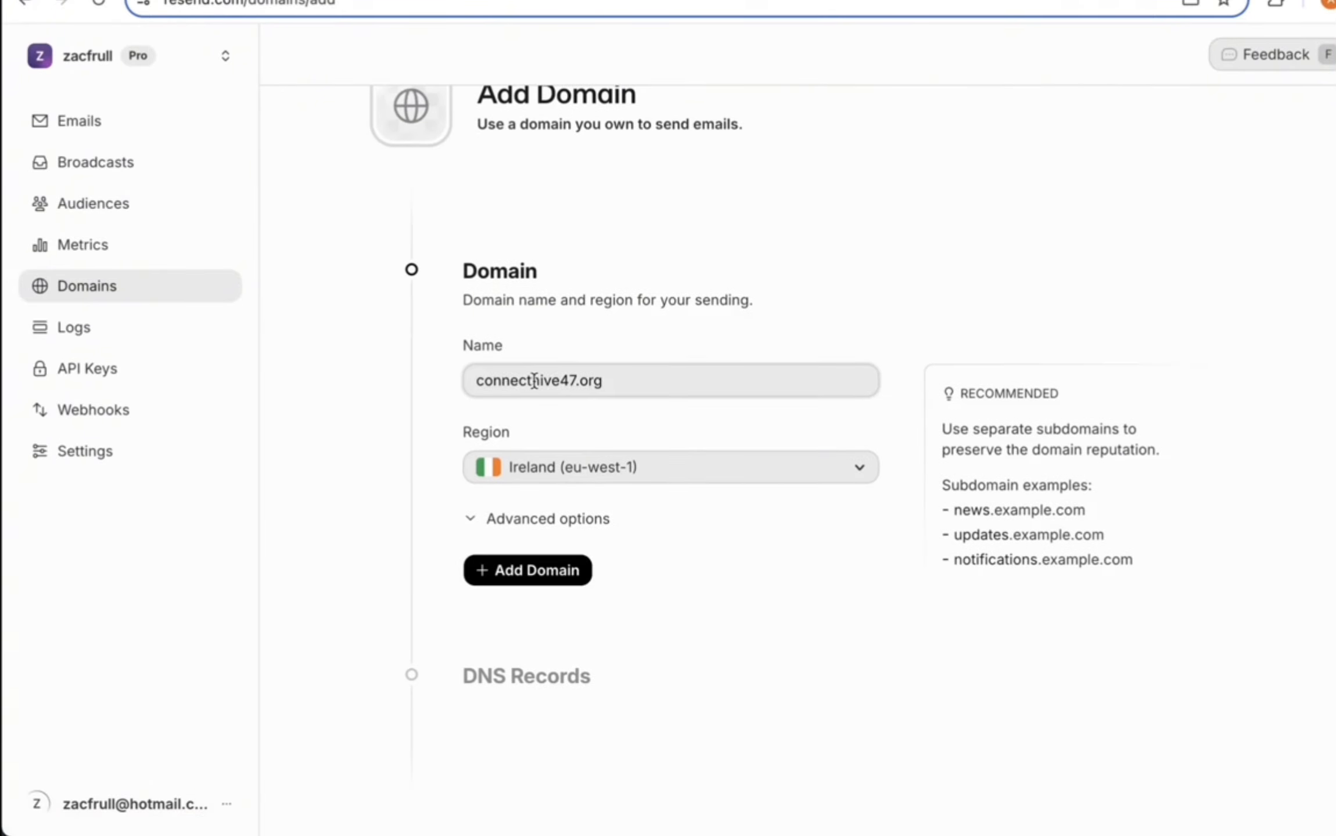
pyautogui.click(515, 470)
pyautogui.click(545, 577)
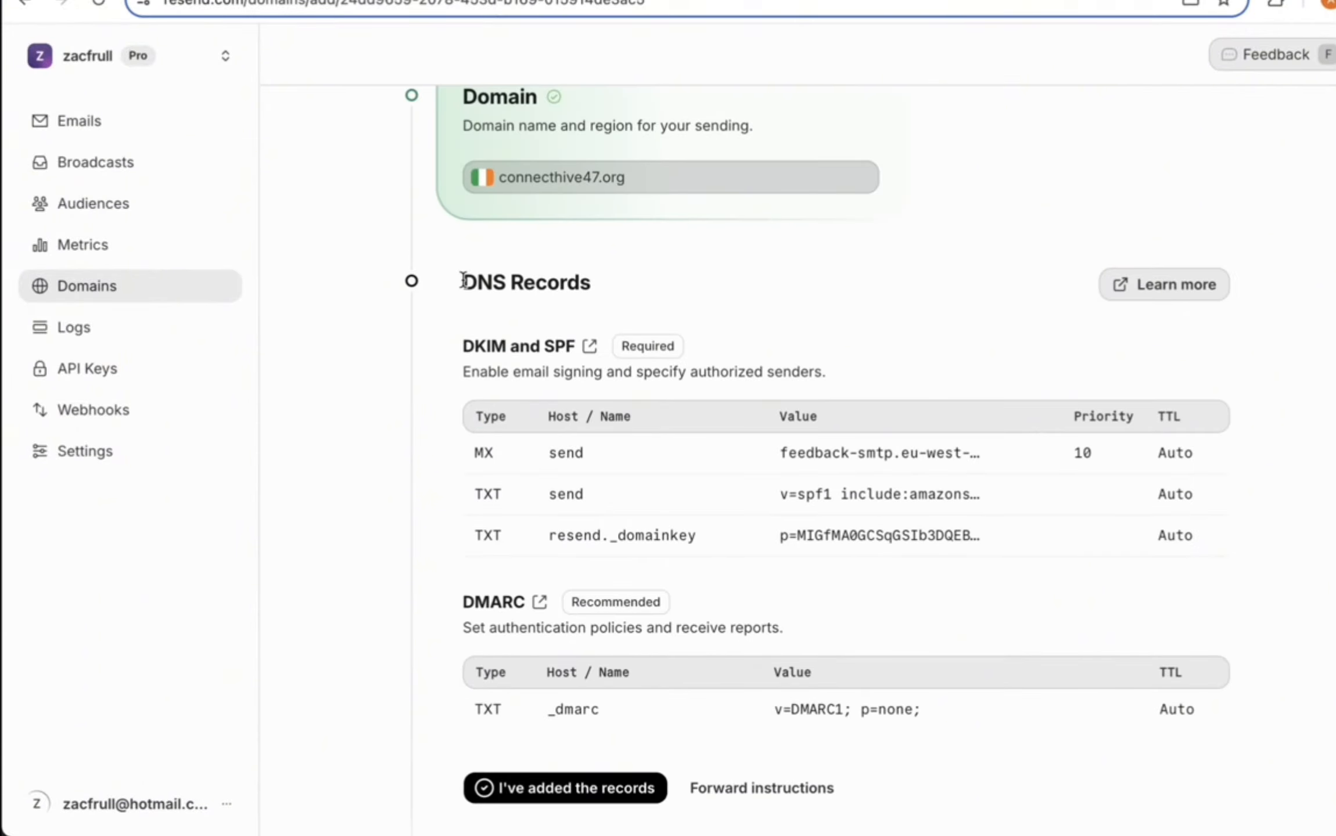
pyautogui.moveTo(462, 281); pyautogui.dragTo(1195, 714)
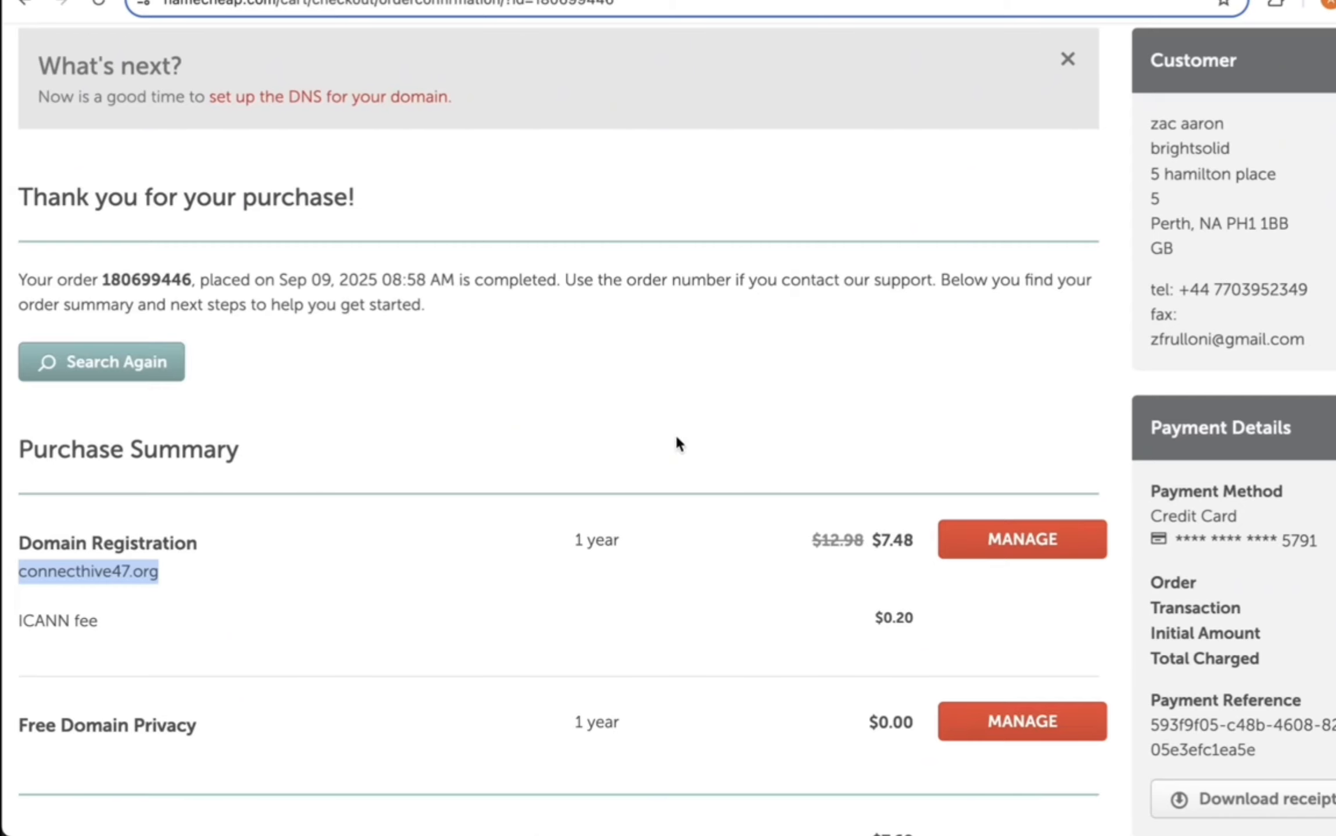
# Step: Open connecthive47.org's Advanced DNS records in Namecheap and copy Resend's MX record value
pyautogui.scroll(3, 677, 364)
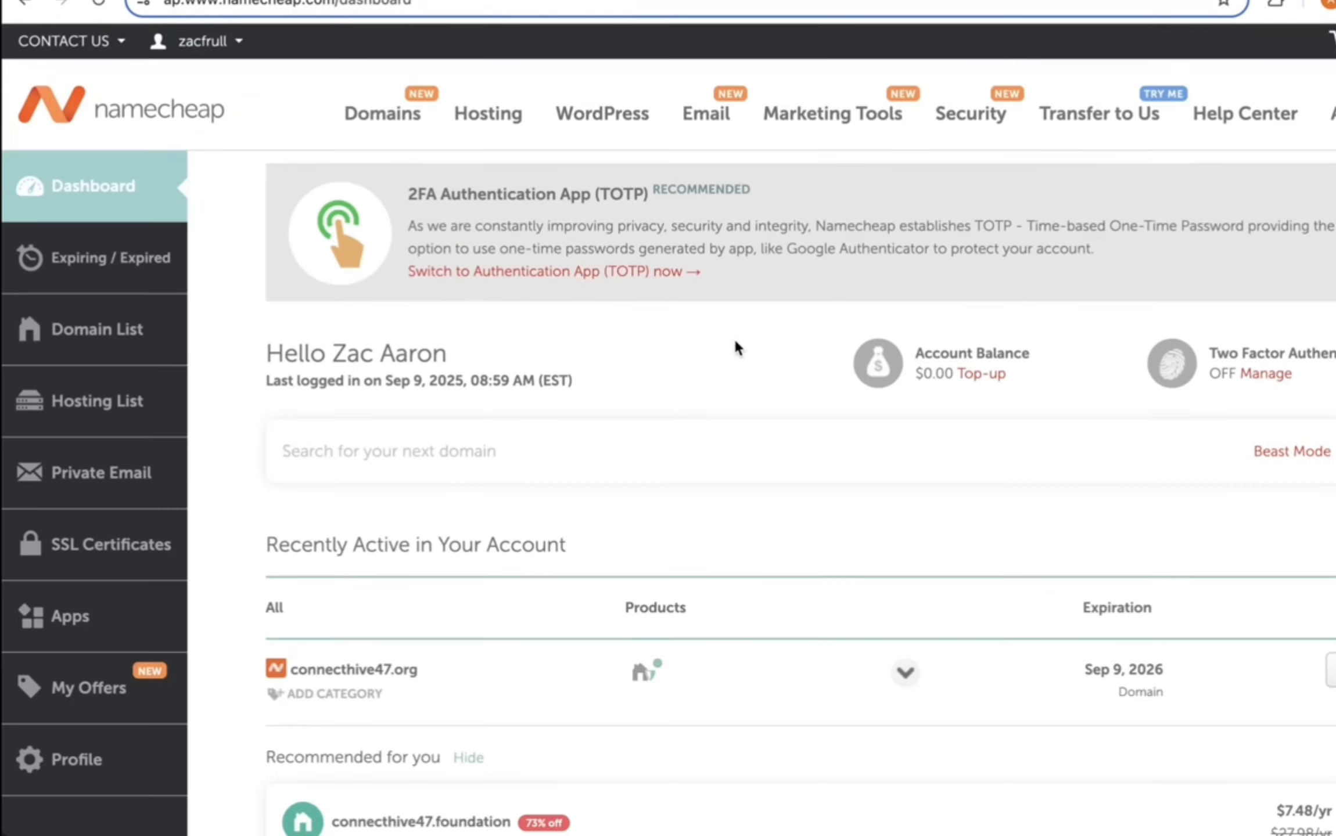
pyautogui.scroll(-2, 734, 343)
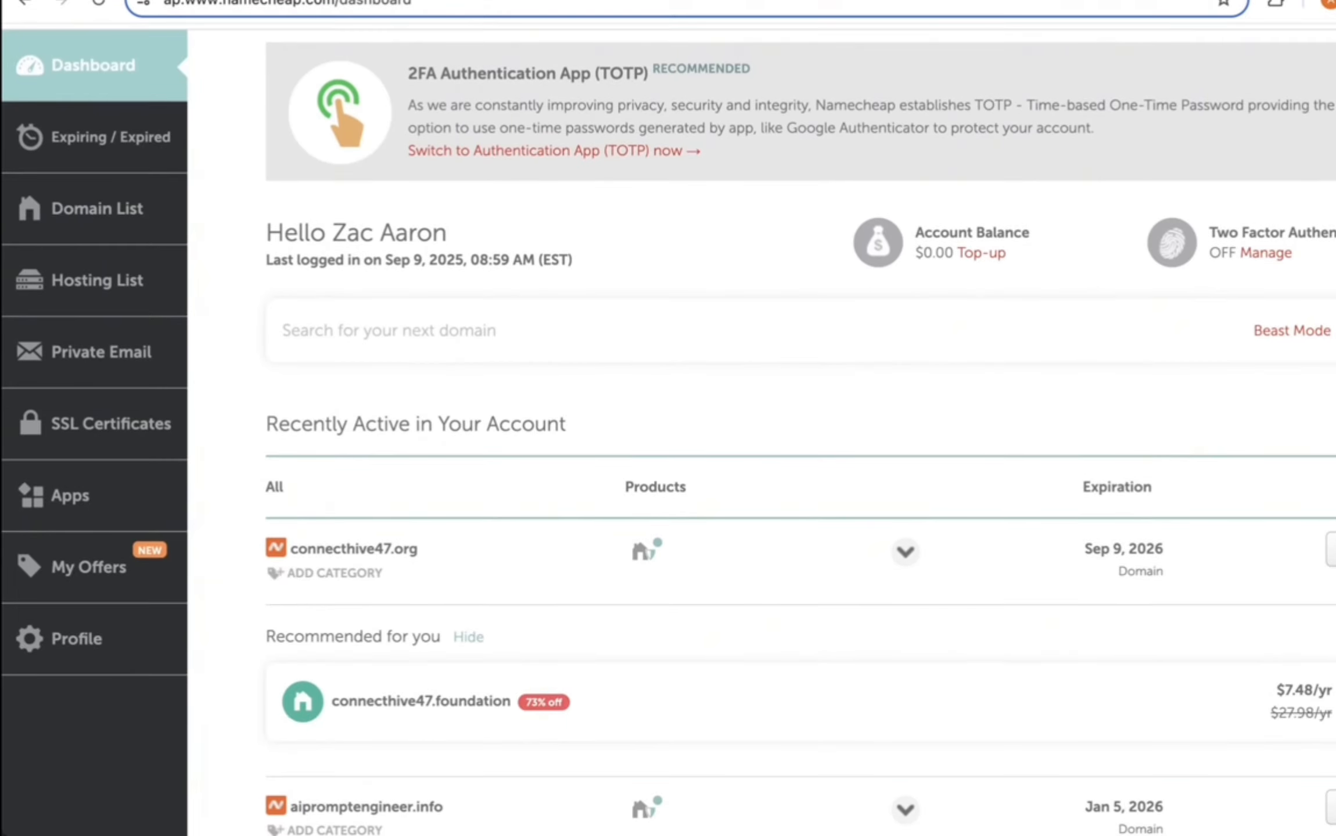
pyautogui.scroll(-3, 393, 353)
pyautogui.tripleClick(393, 352)
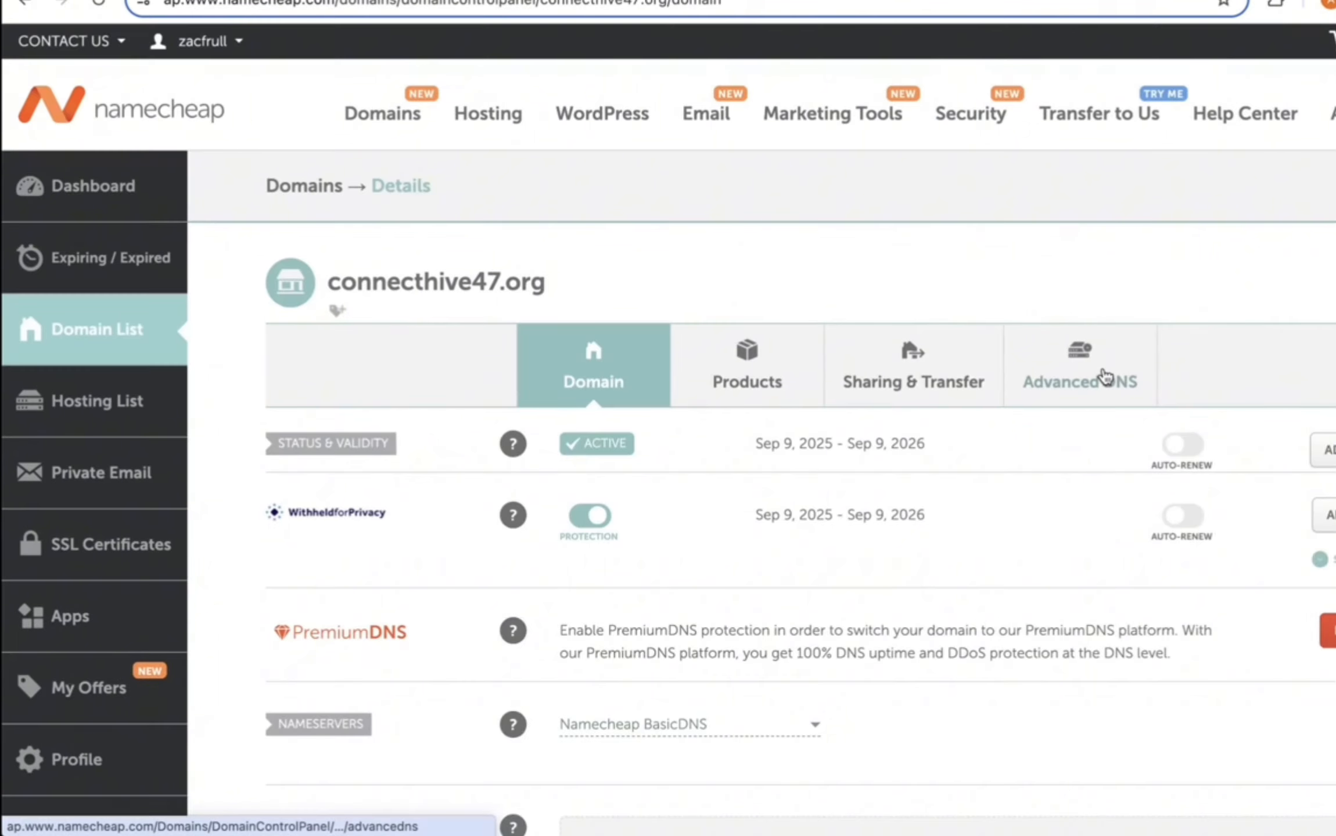
pyautogui.scroll(-5, 943, 266)
pyautogui.scroll(5, 943, 266)
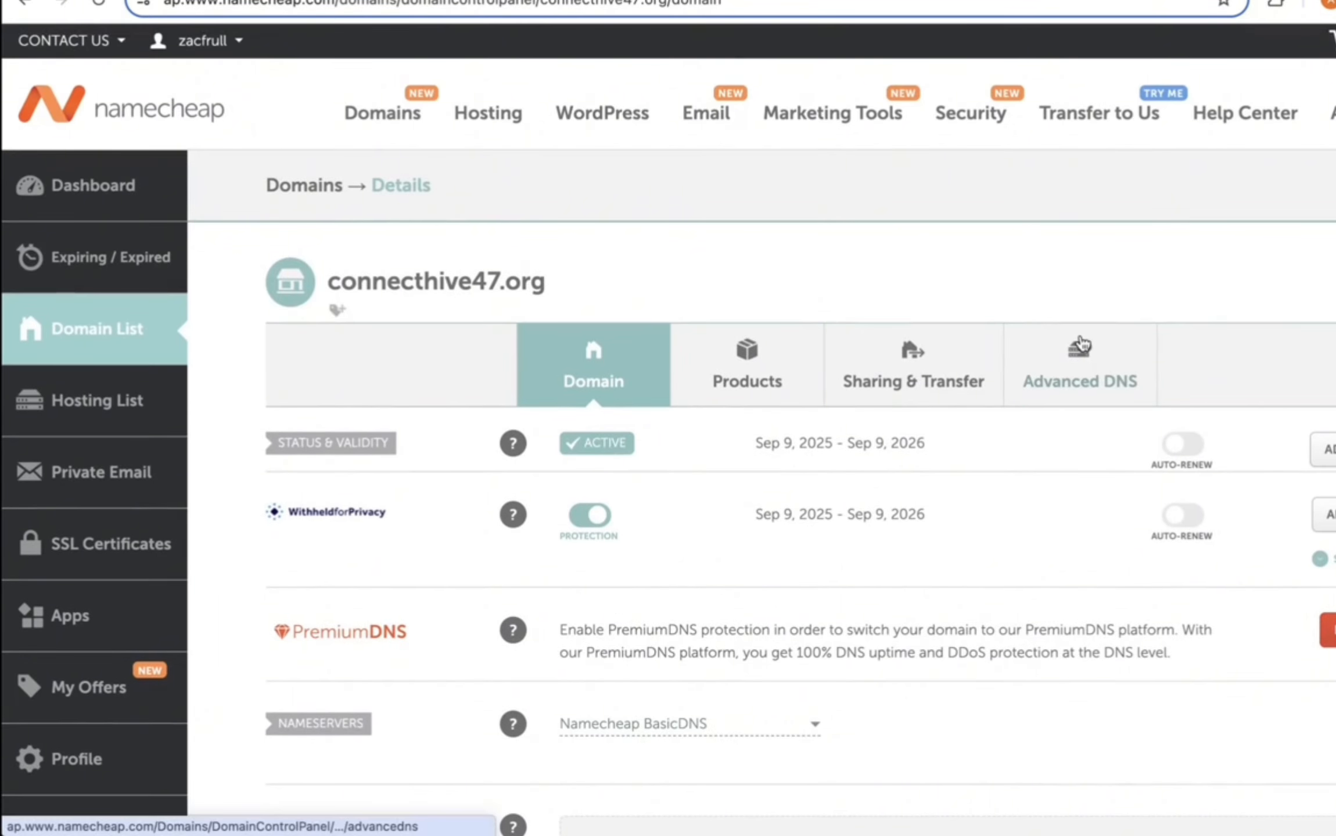
pyautogui.click(1079, 366)
pyautogui.scroll(-2, 903, 299)
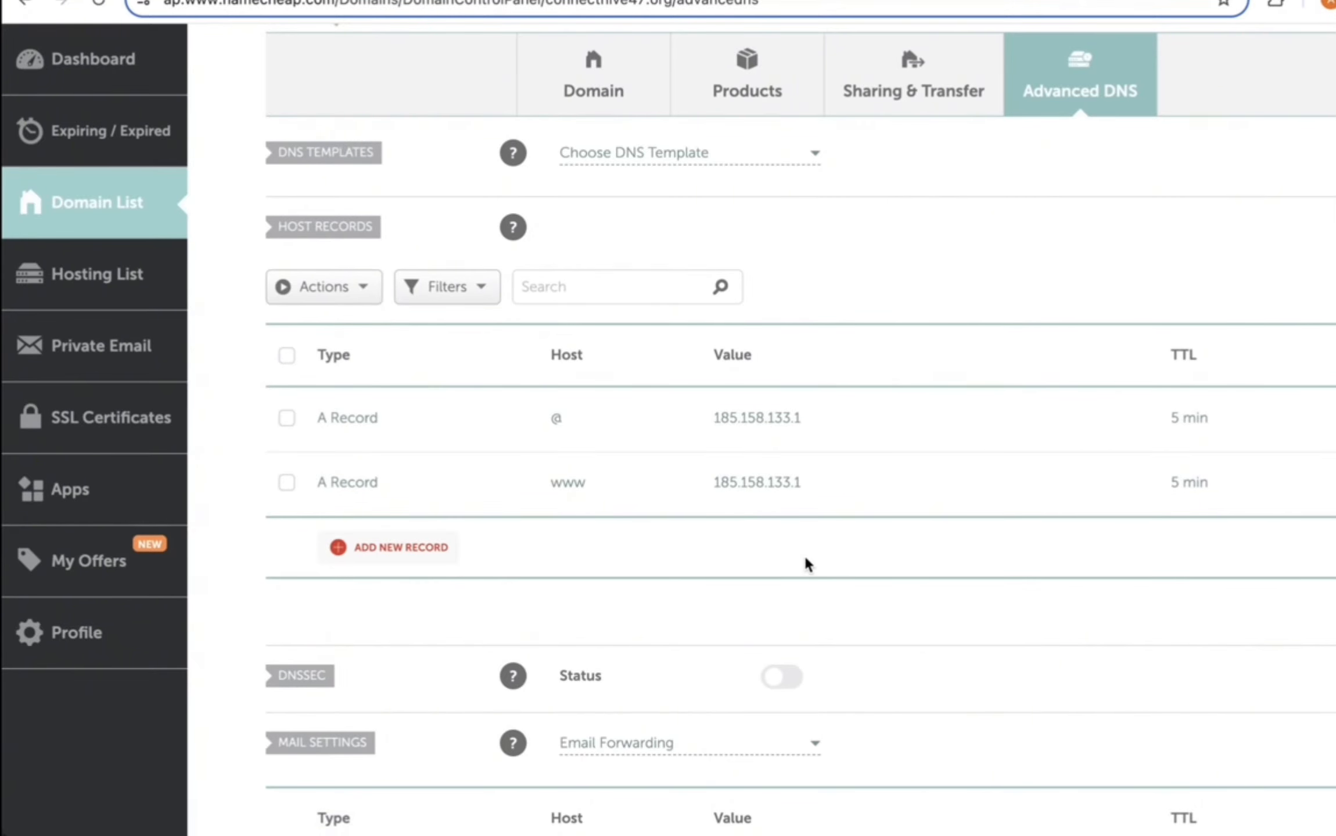
pyautogui.scroll(-3, 805, 558)
pyautogui.scroll(-1, 804, 554)
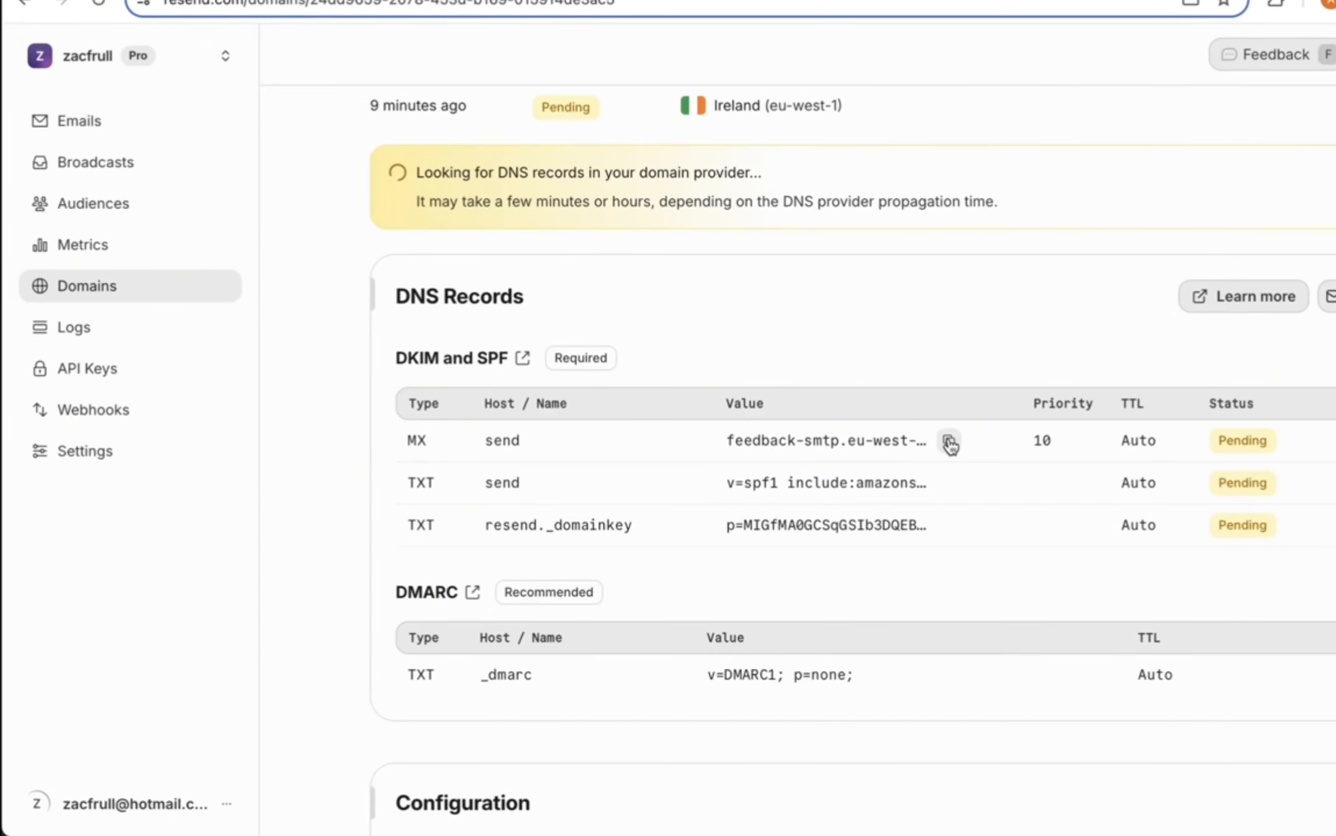
pyautogui.click(949, 442)
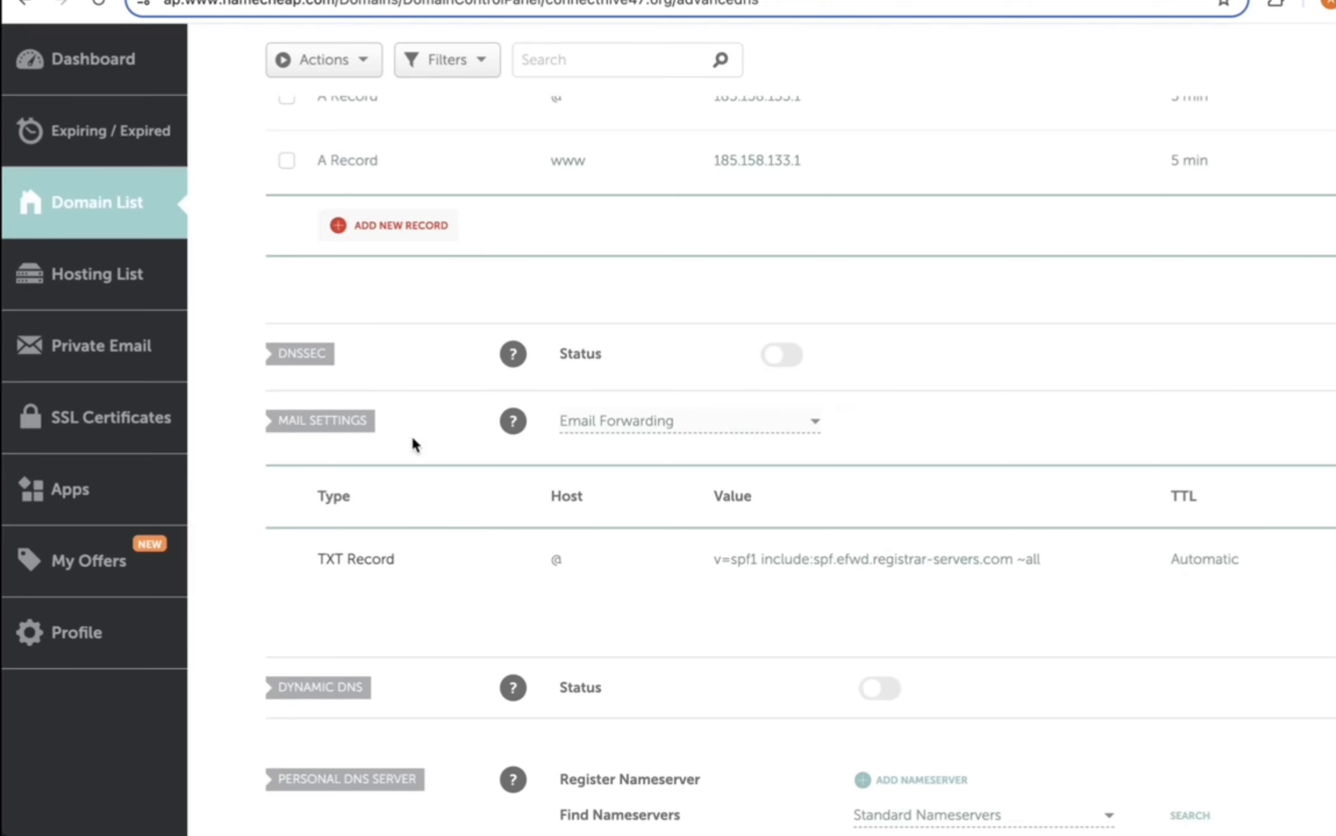
# Step: Save a Custom MX record: host Send, feedback-smtp.eu-west-1.amazonses.com, priority 10, TTL Automatic
pyautogui.click(606, 419)
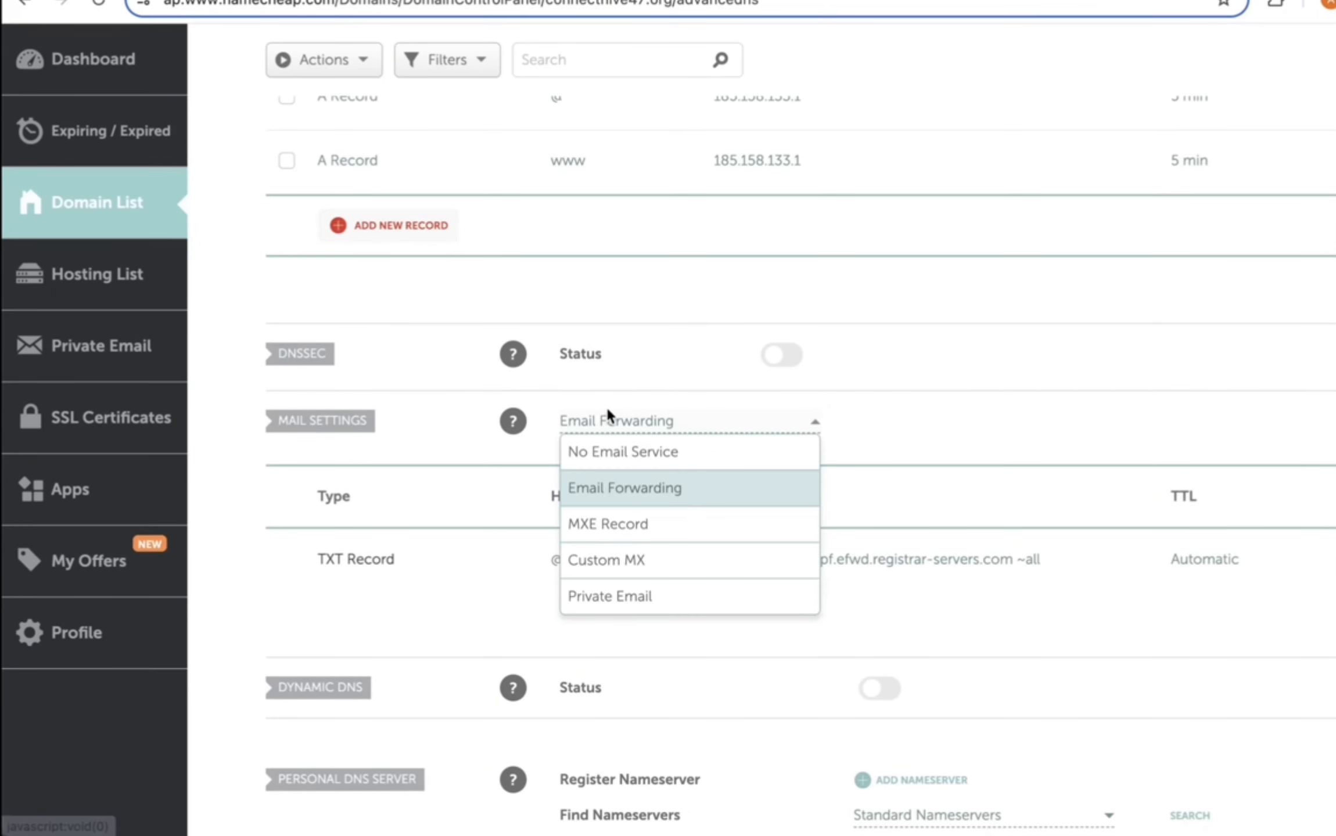
pyautogui.click(612, 563)
pyautogui.scroll(-1, 639, 476)
pyautogui.click(611, 577)
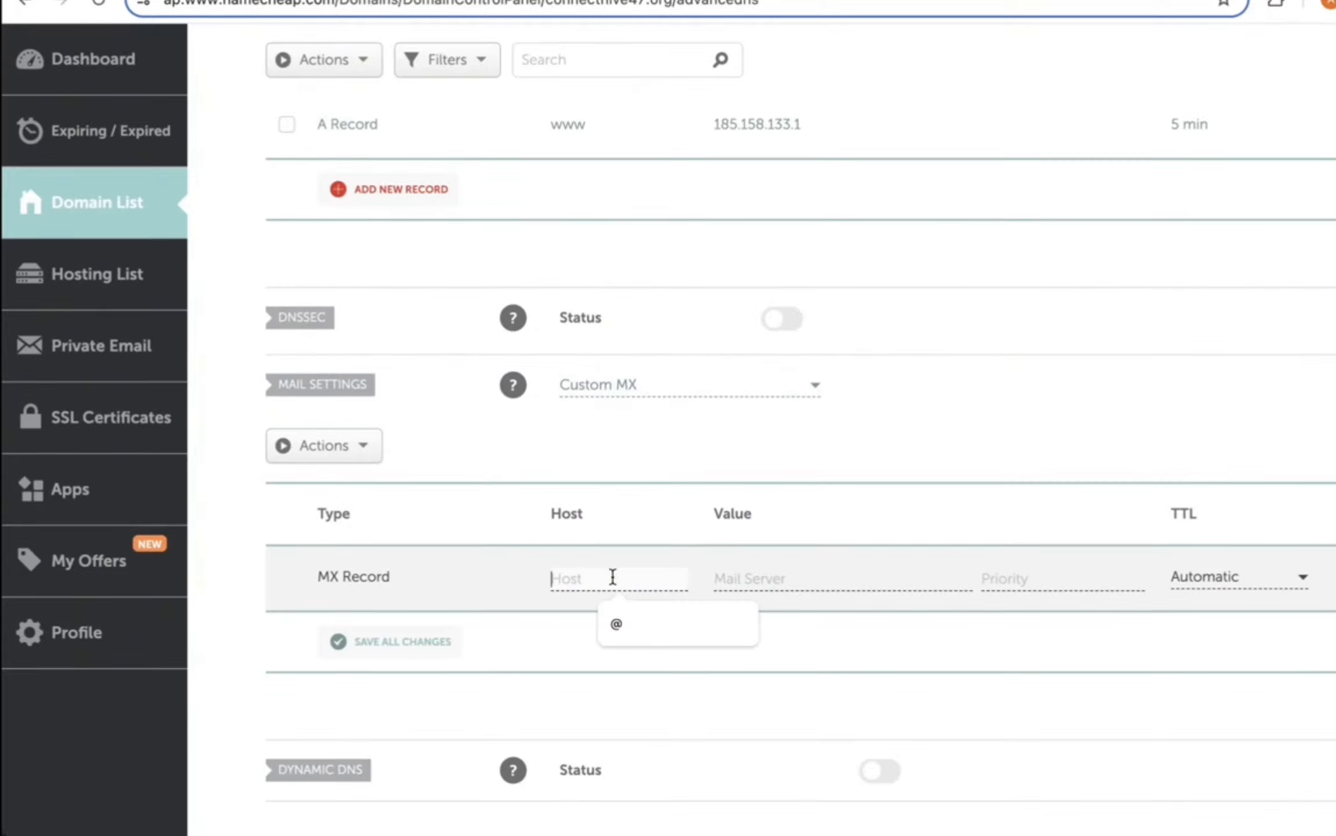
pyautogui.write('Send')
pyautogui.click(769, 577)
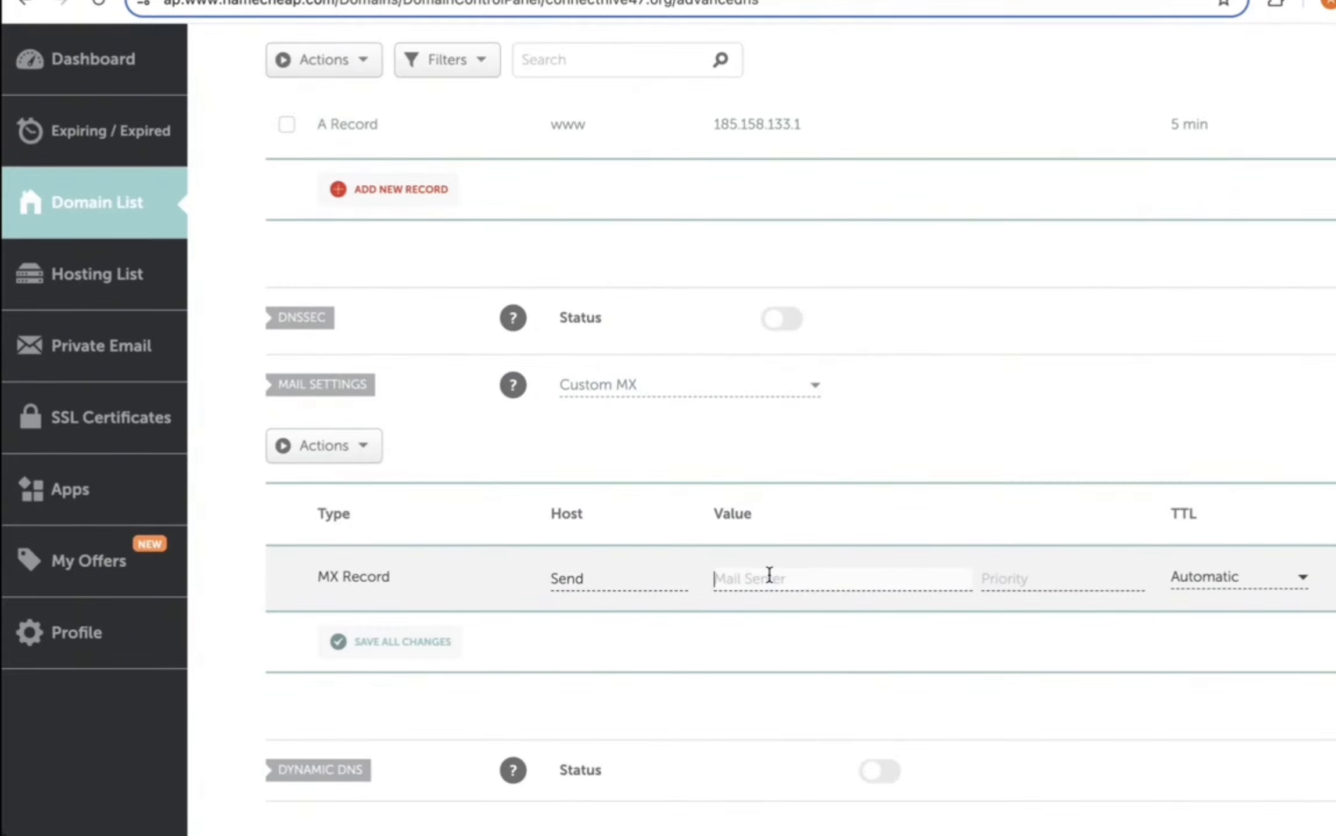
pyautogui.press('super+v')
pyautogui.click(1046, 577)
pyautogui.write('10')
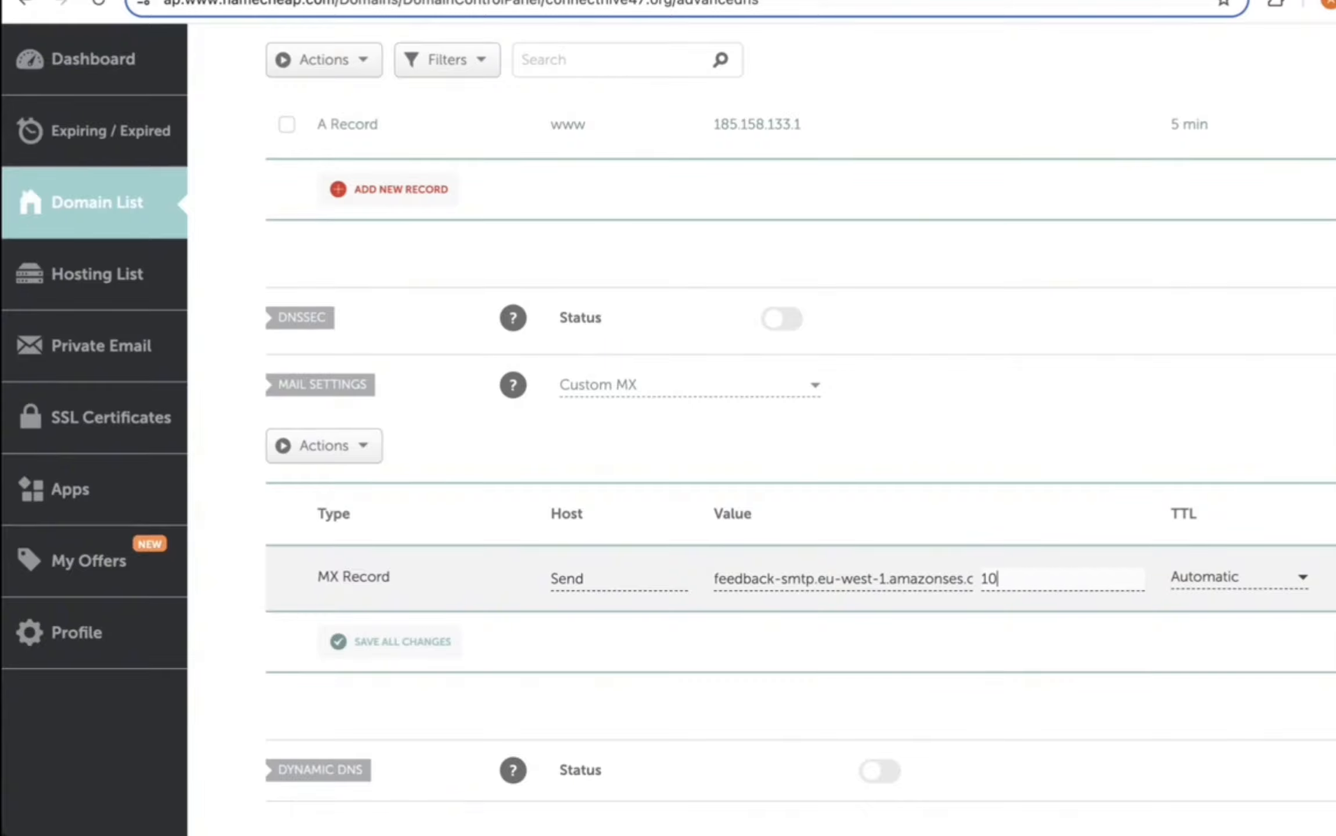
pyautogui.click(1265, 571)
pyautogui.click(1249, 606)
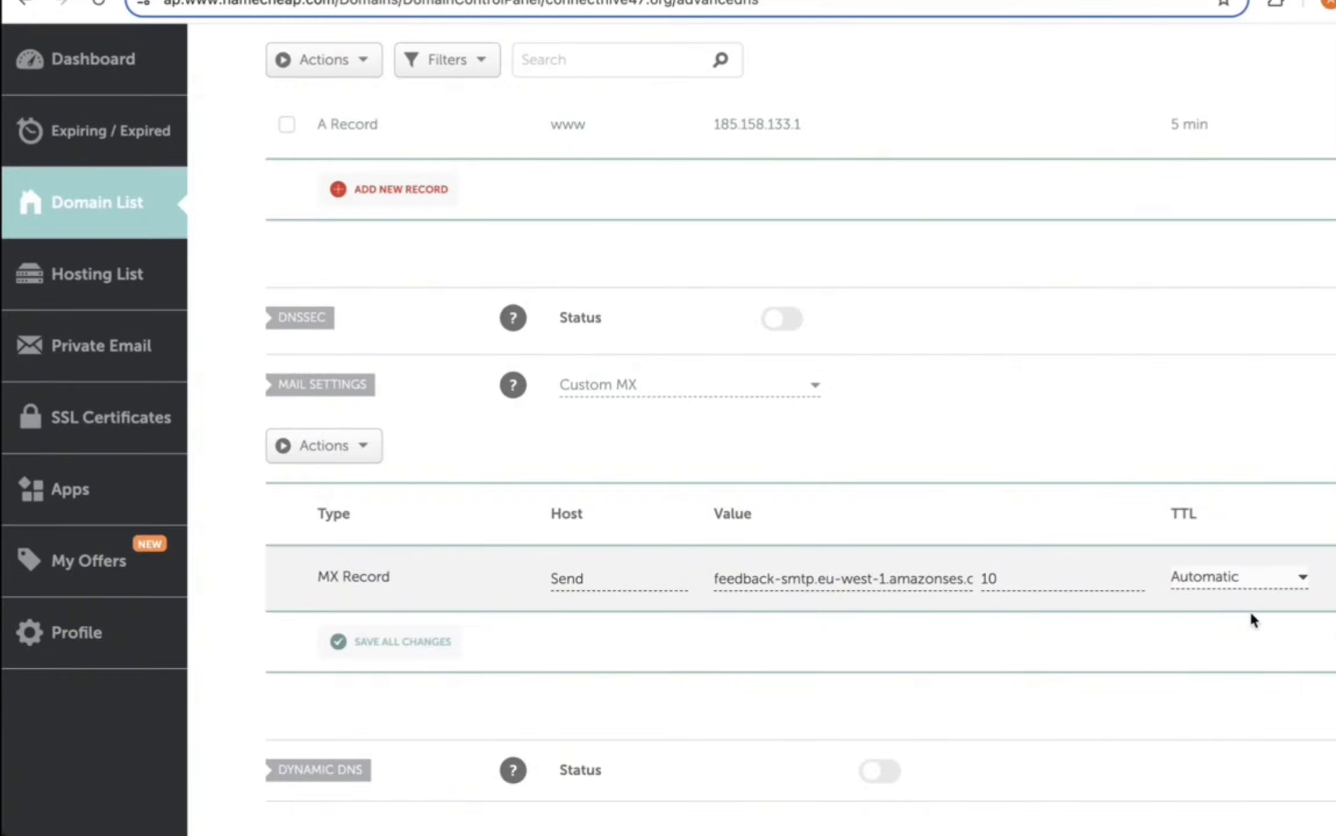
pyautogui.scroll(-4, 530, 516)
pyautogui.click(447, 513)
pyautogui.scroll(6, 795, 366)
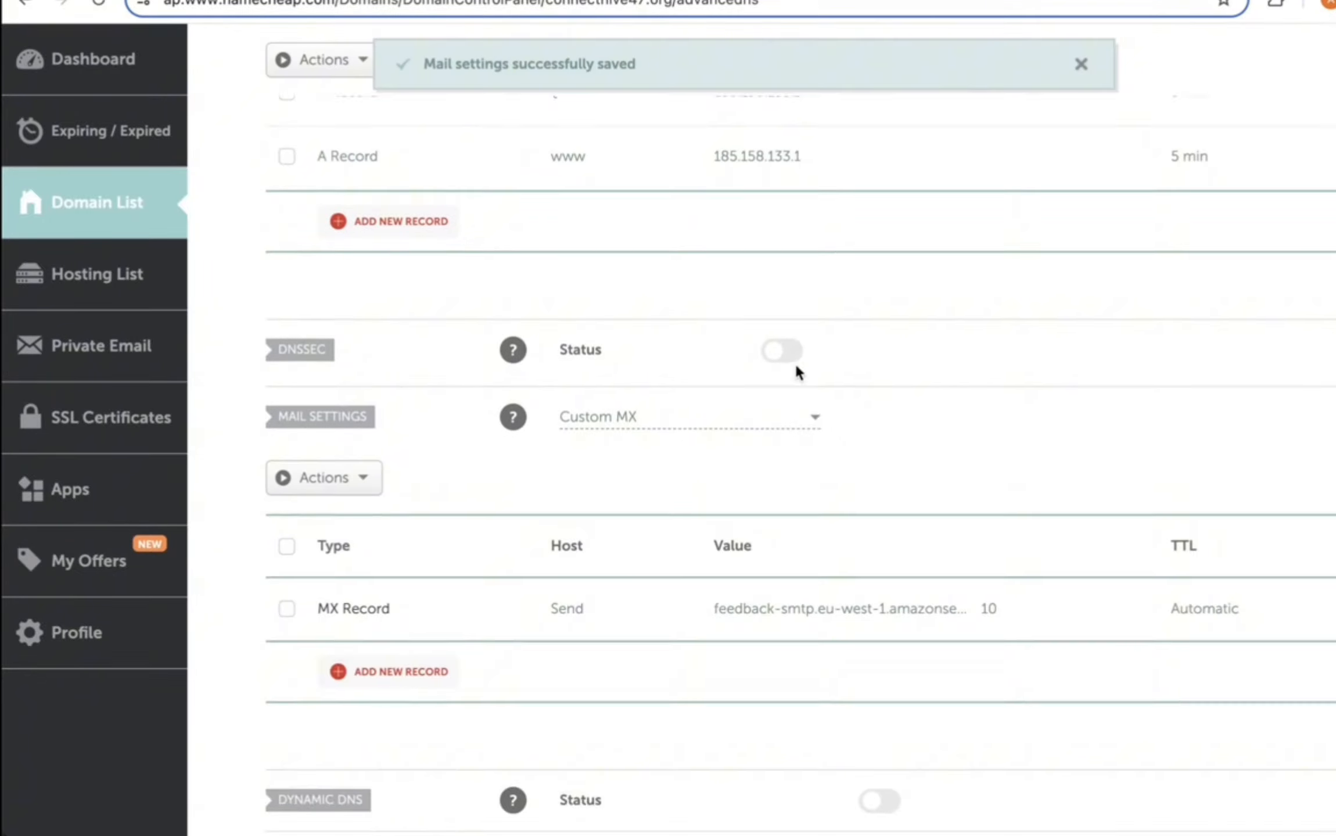
pyautogui.scroll(1, 796, 367)
# Step: Add a TXT record with host Send holding Resend's amazonses SPF value
pyautogui.click(755, 0)
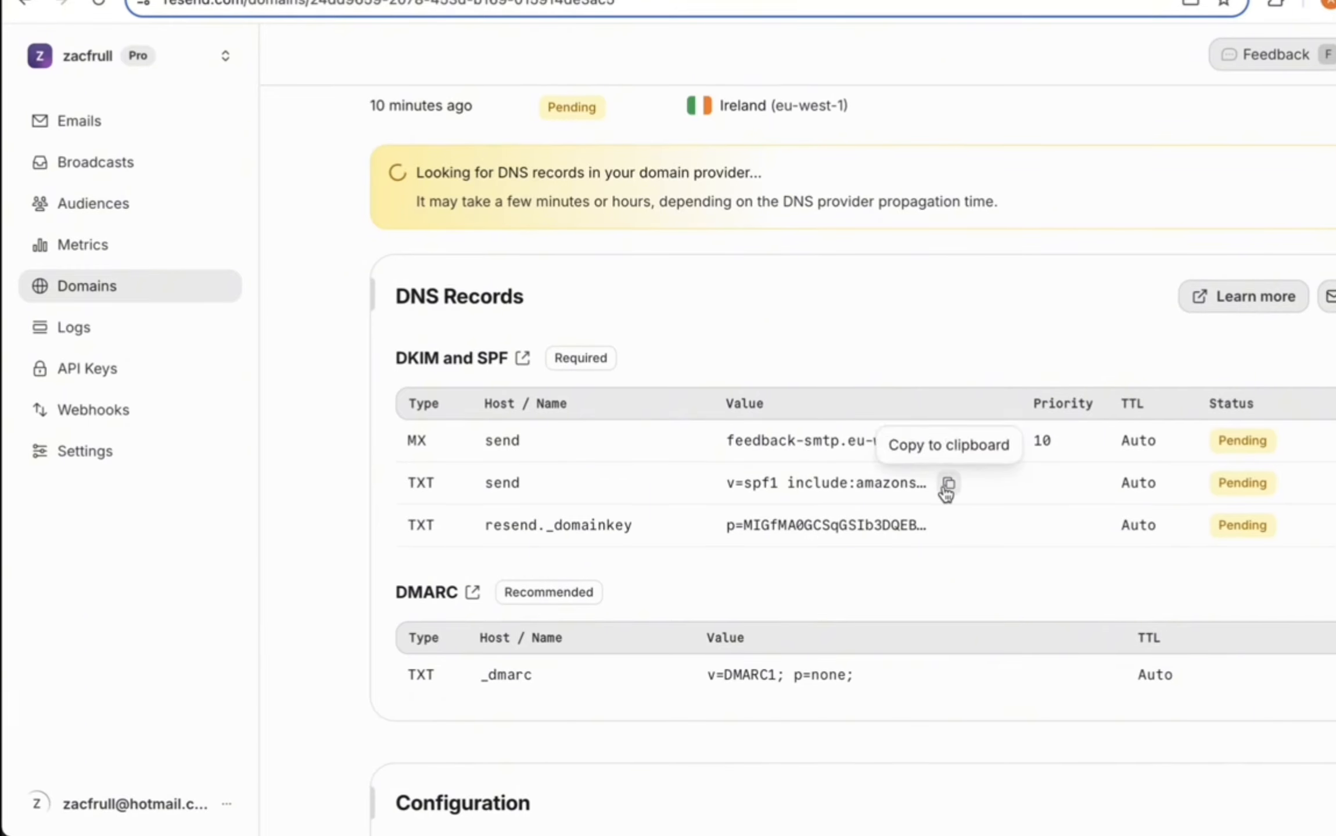
pyautogui.click(947, 483)
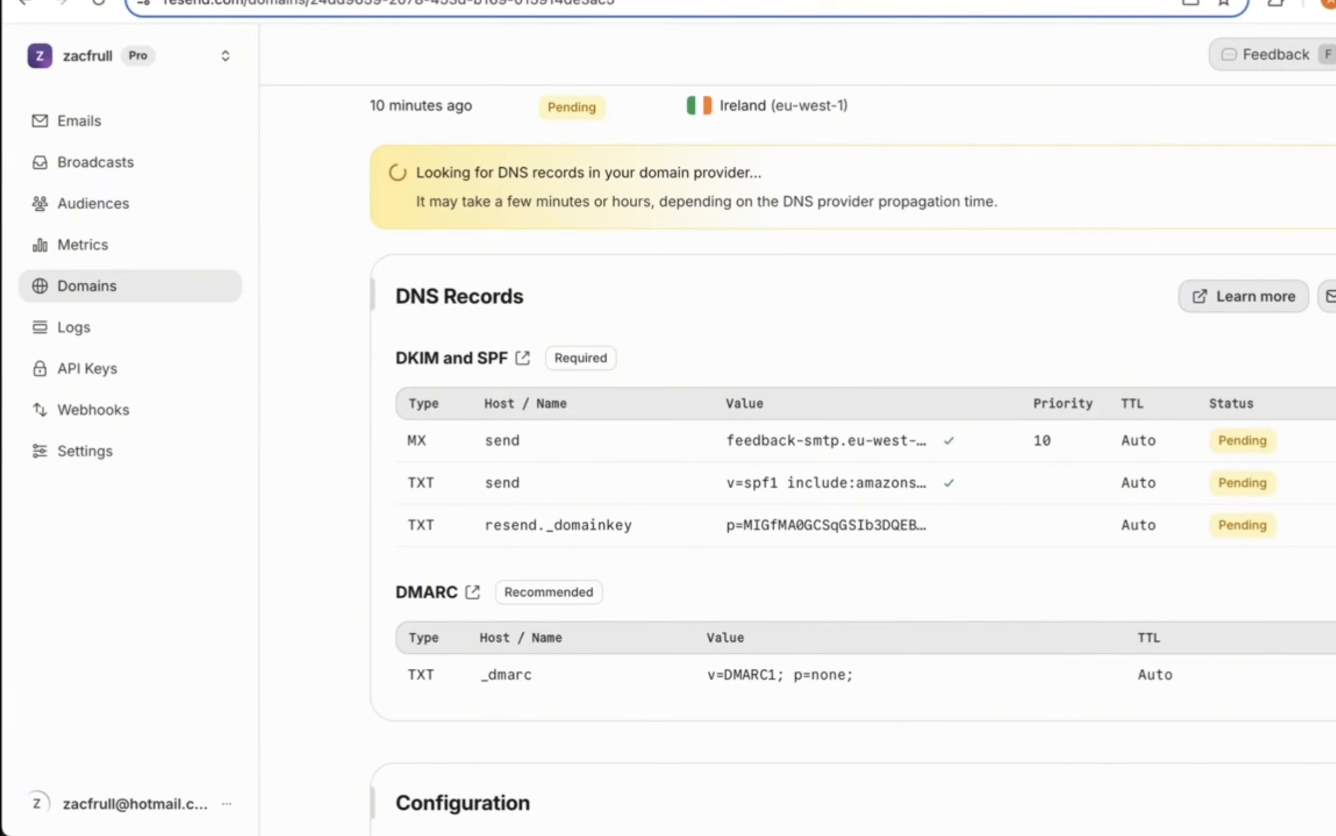
pyautogui.click(668, 0)
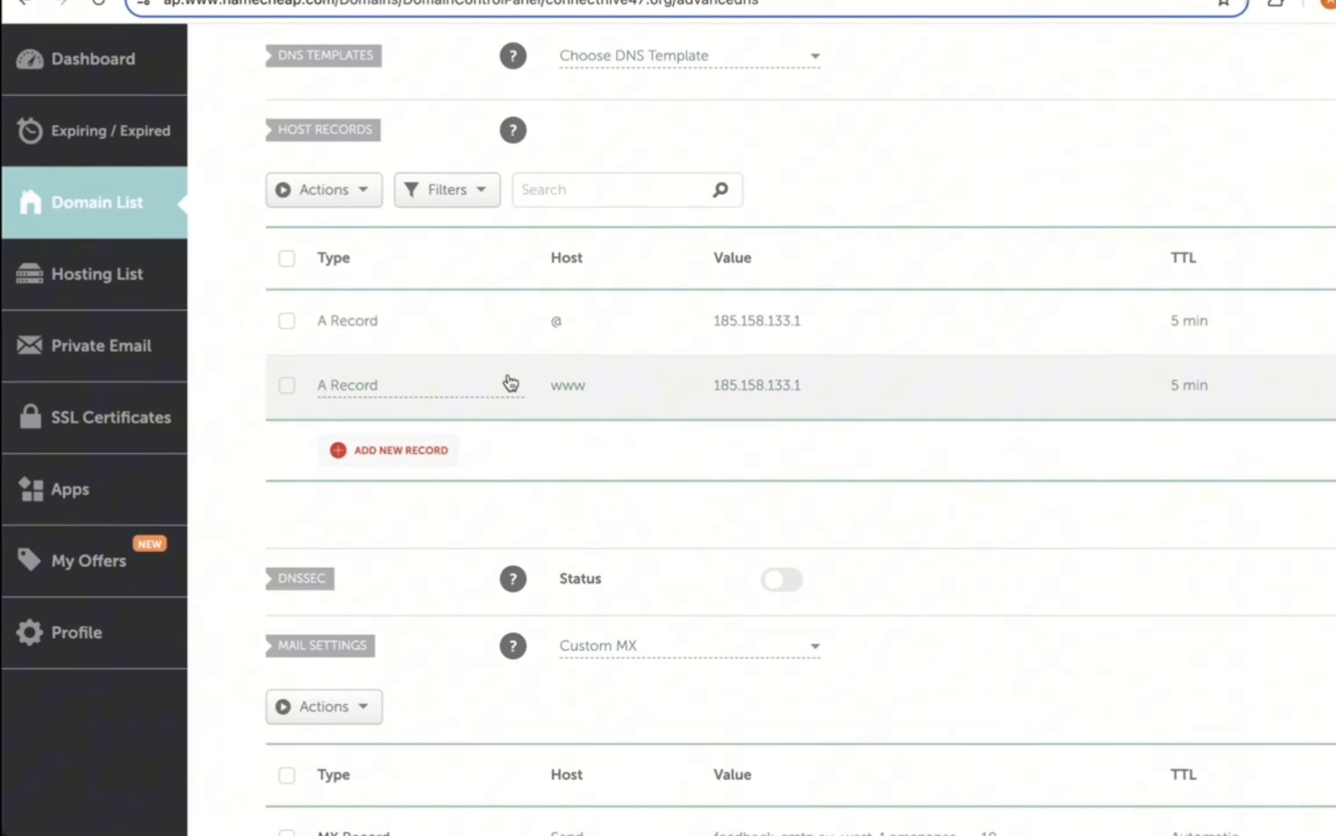
pyautogui.click(438, 462)
pyautogui.scroll(-2, 407, 494)
pyautogui.click(405, 504)
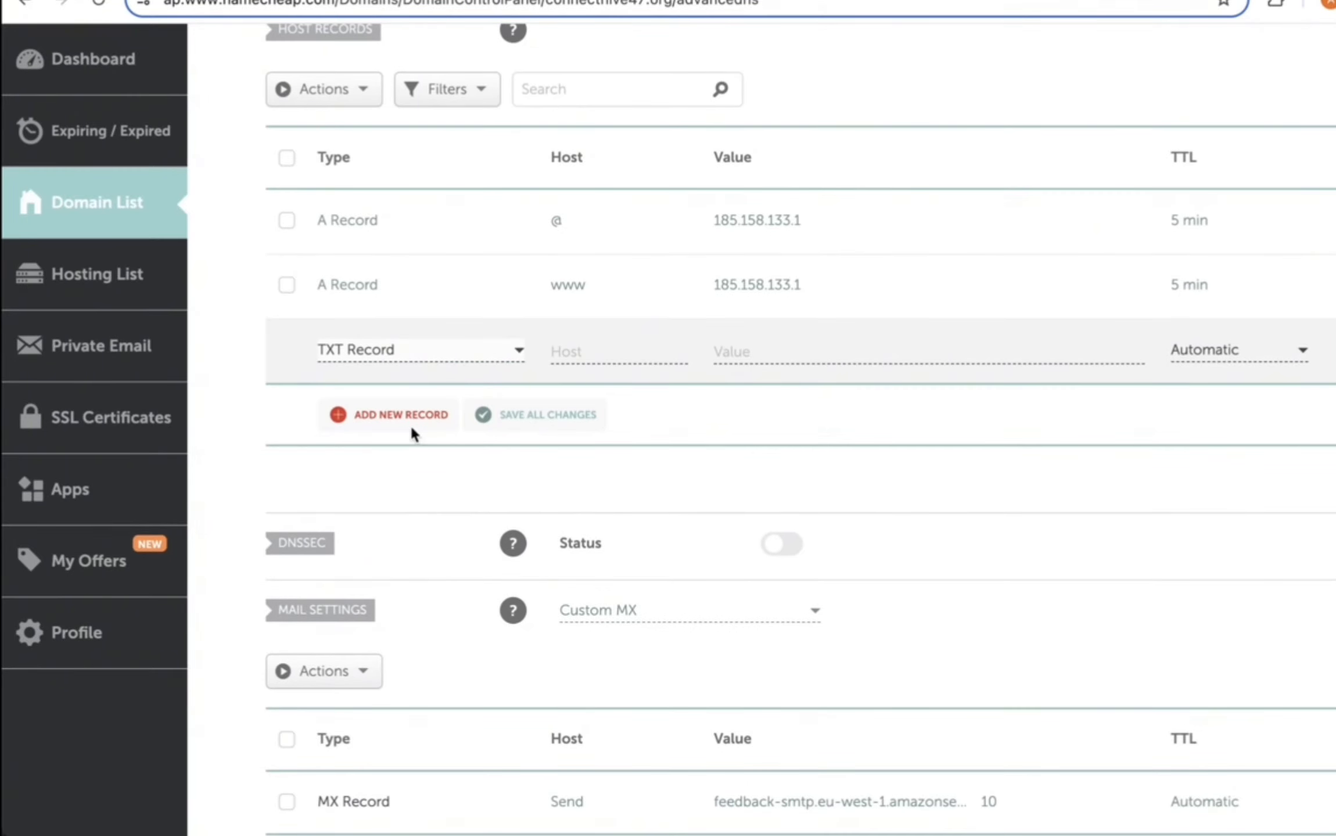
pyautogui.write('Send')
pyautogui.click(772, 343)
pyautogui.hotkey('ctrl', 'v')
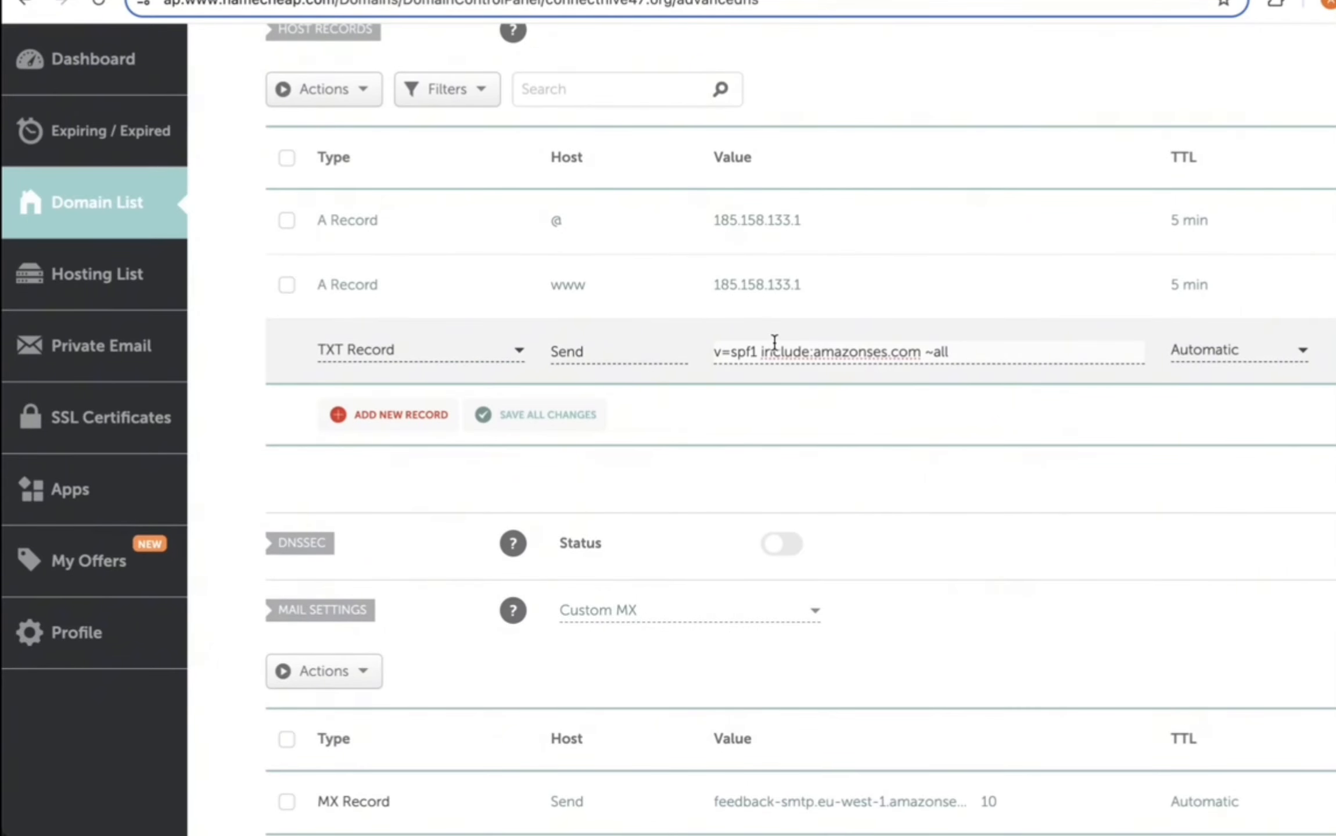
# Step: Add a second TXT record with host resend._domainkey holding Resend's DKIM key
pyautogui.click(401, 416)
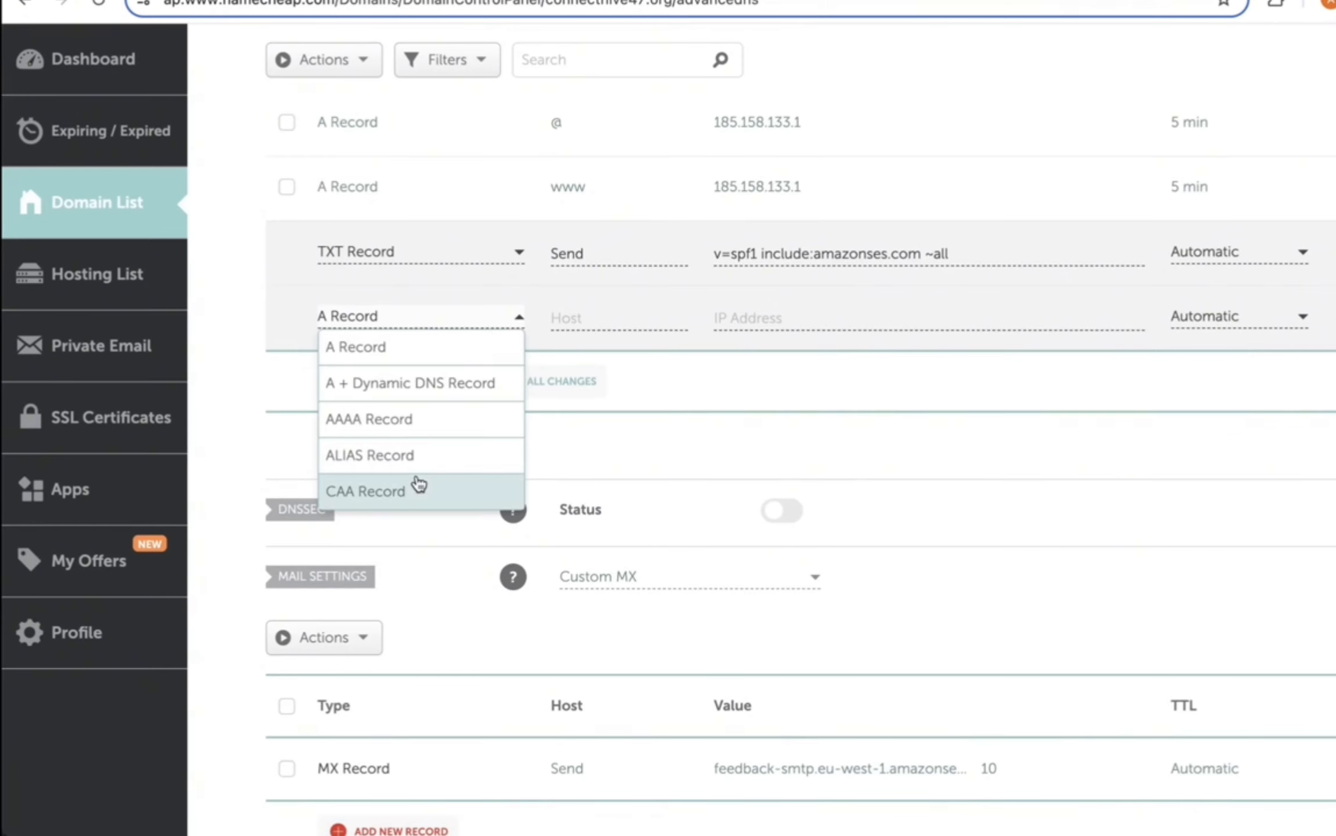
pyautogui.scroll(-3, 418, 484)
pyautogui.click(407, 455)
pyautogui.click(588, 308)
pyautogui.write('Send')
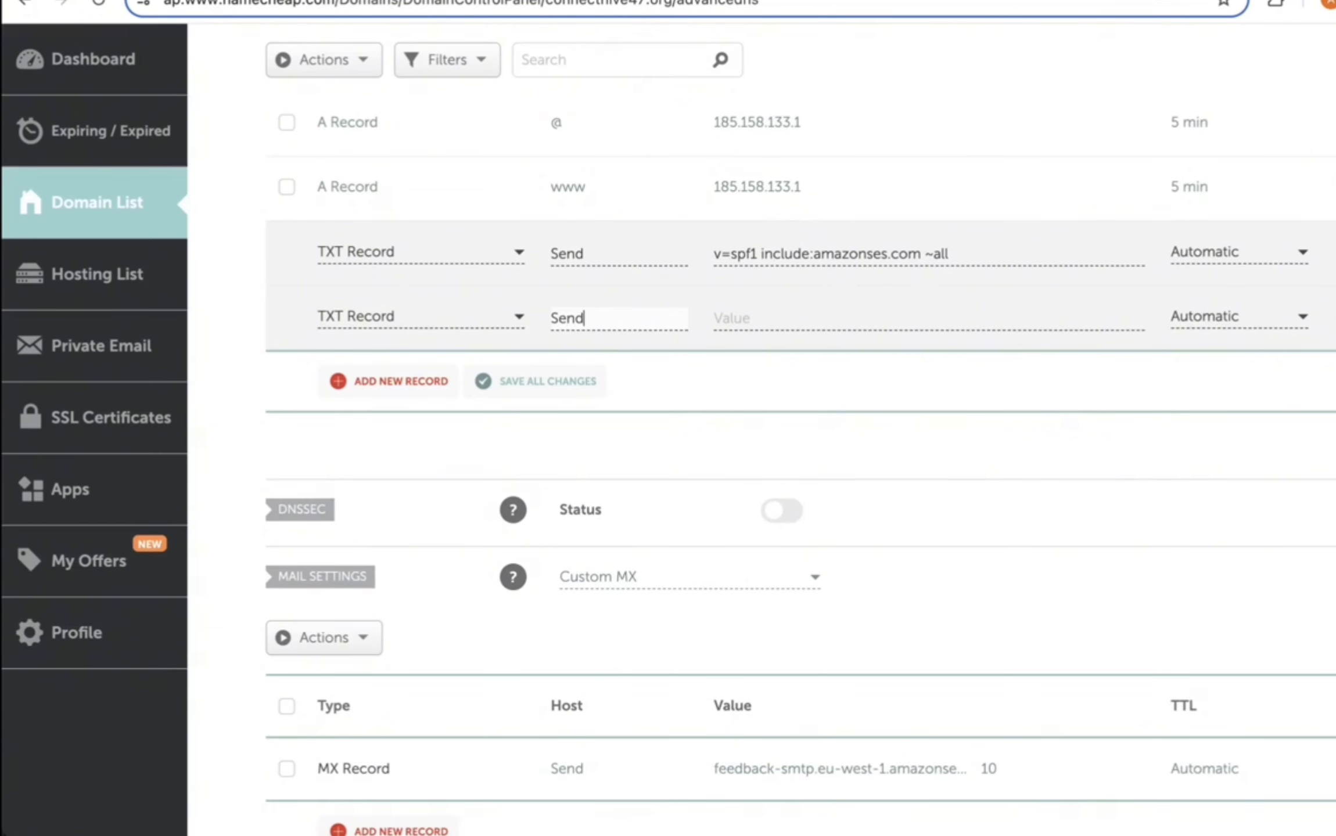
pyautogui.hotkey('ctrl', 'shift', 'Tab')
pyautogui.click(949, 525)
pyautogui.hotkey('ctrl', 'Tab')
pyautogui.click(733, 327)
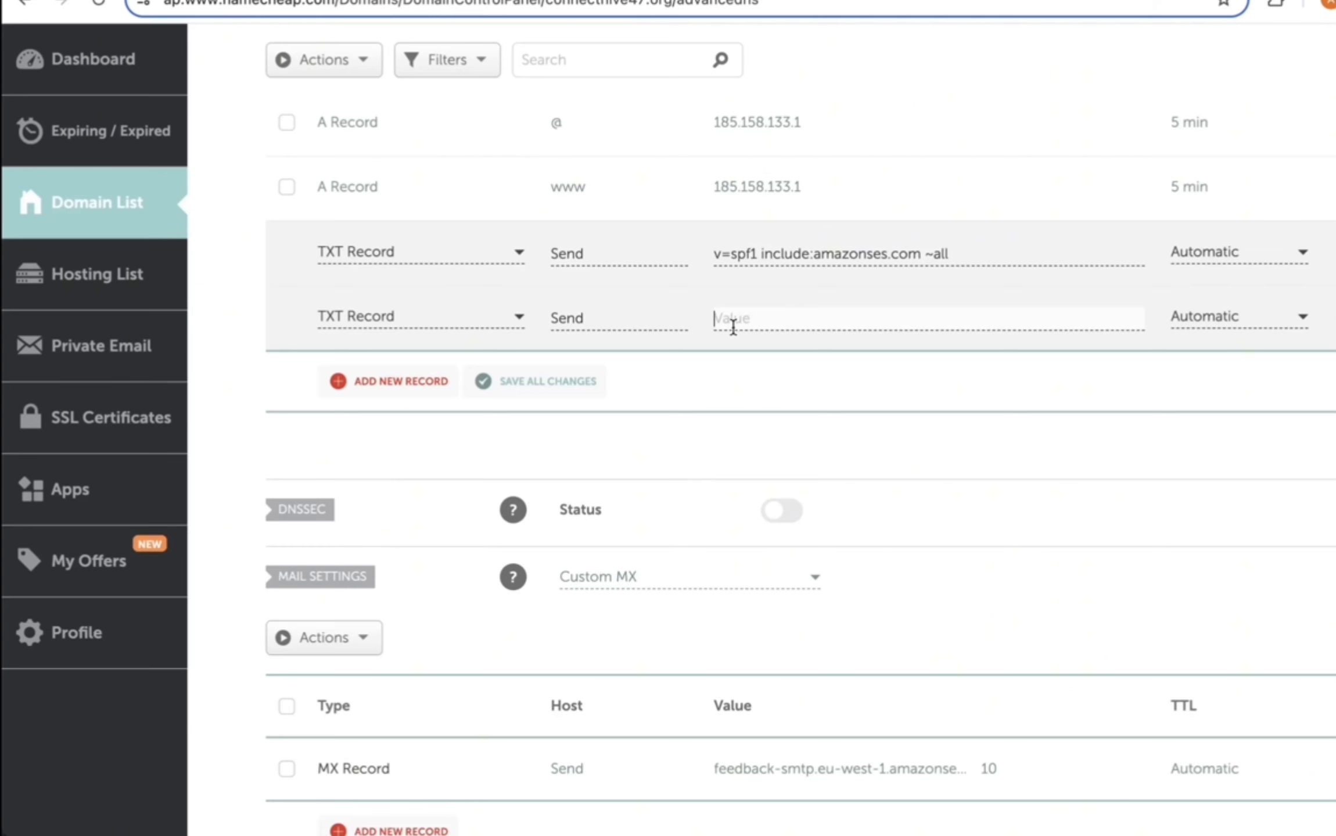
pyautogui.hotkey('ctrl', 'v')
pyautogui.hotkey('ctrl', 'shift', 'Tab')
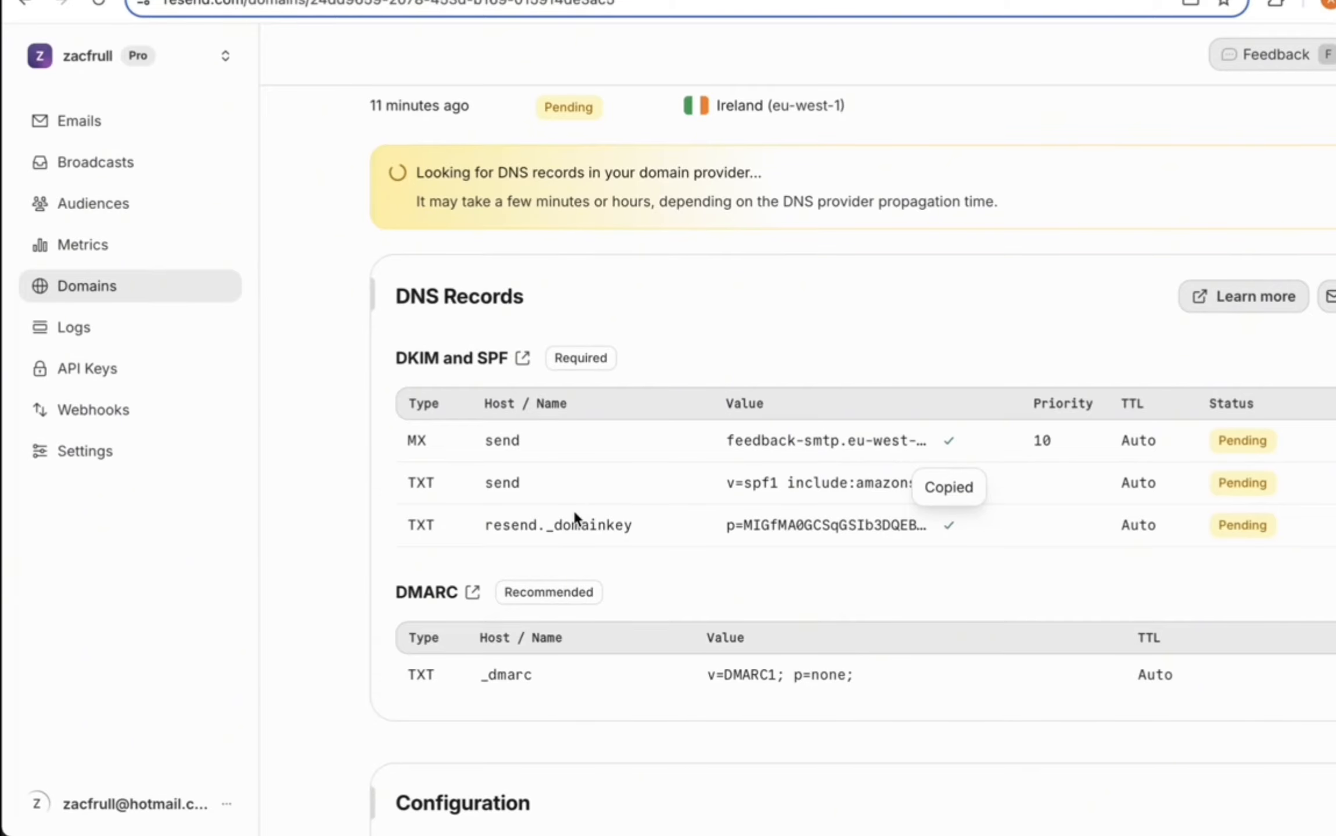
pyautogui.moveTo(609, 530)
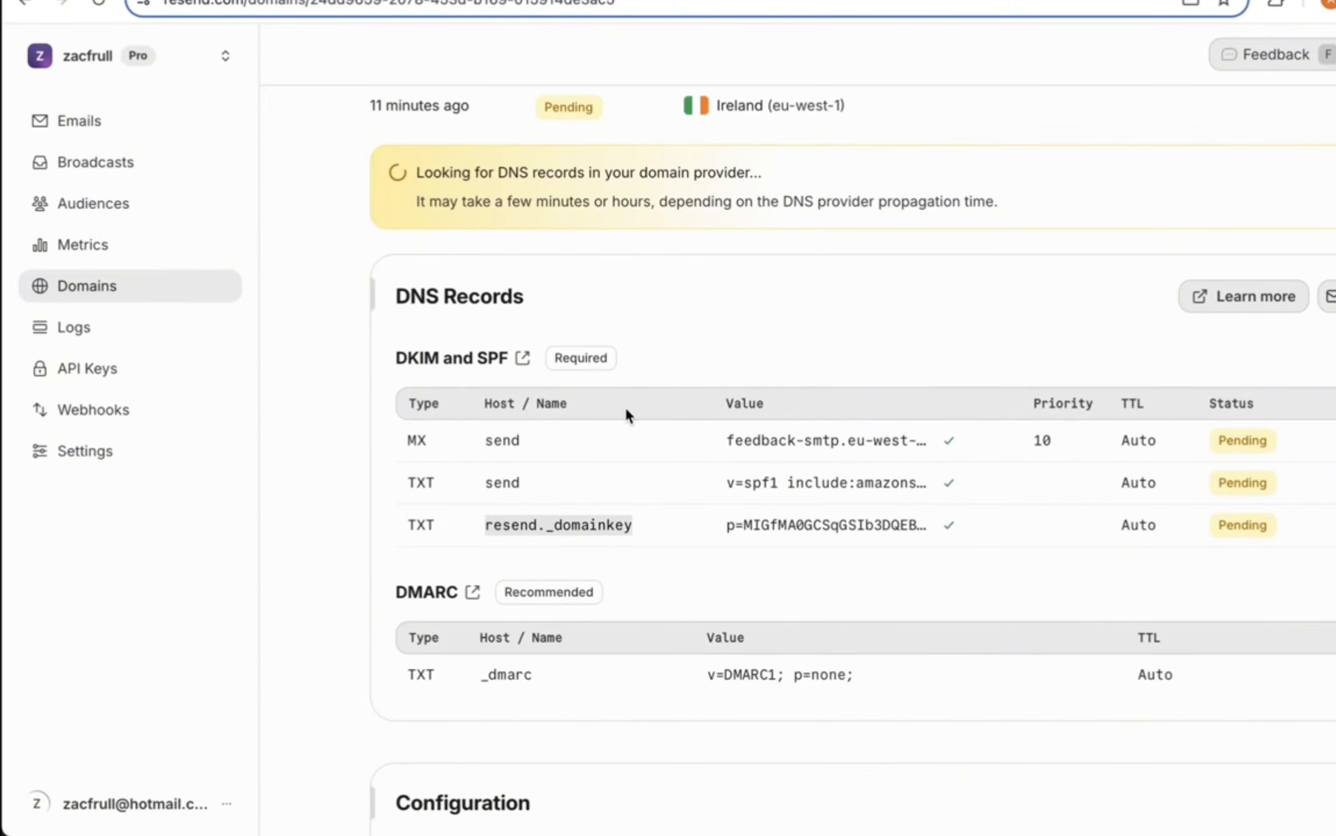
pyautogui.hotkey('ctrl', 'Tab')
pyautogui.click(587, 320)
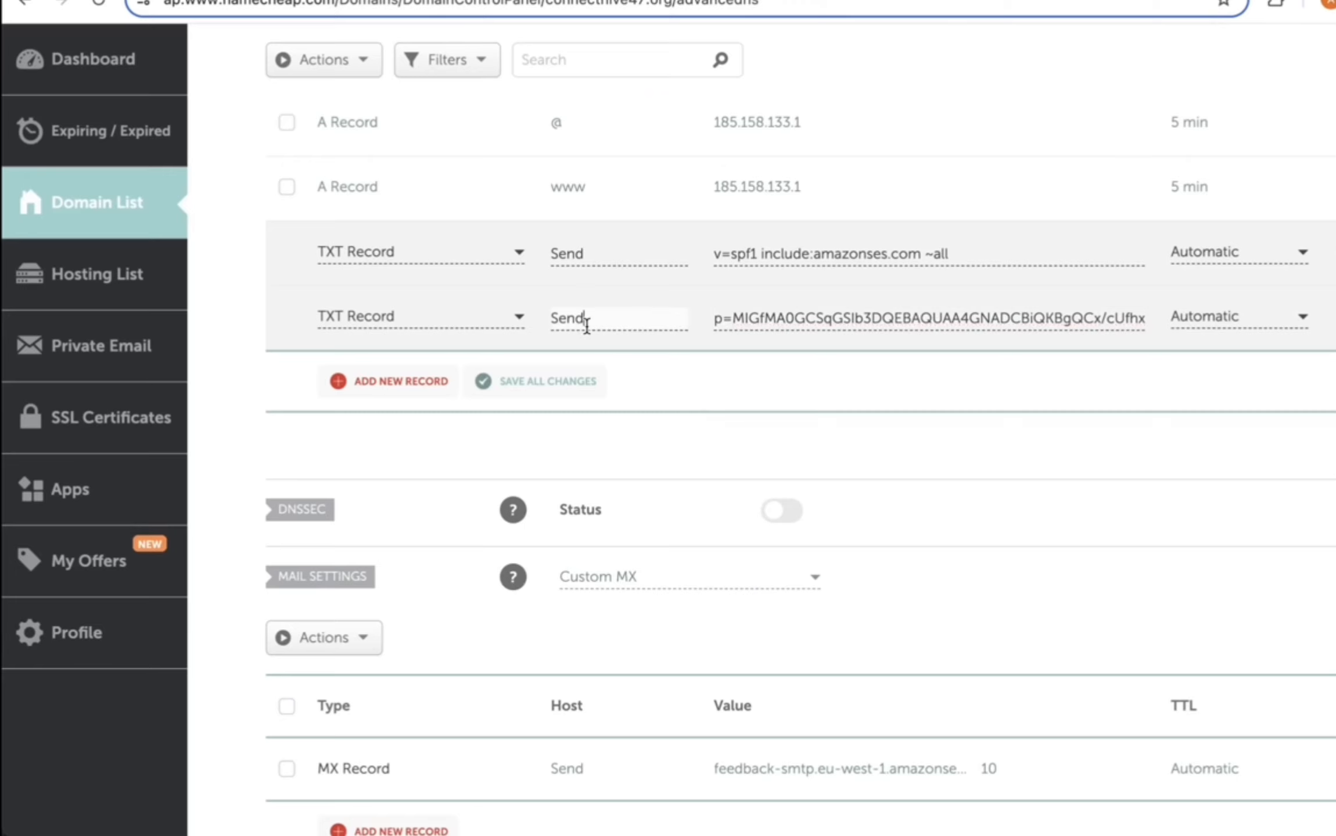
pyautogui.hotkey('ctrl', 'a')
pyautogui.hotkey('ctrl', 'v')
# Step: Add the _dmarc TXT record with value v=DMARC1; p=none; and save all changes
pyautogui.hotkey('ctrl', 'Tab')
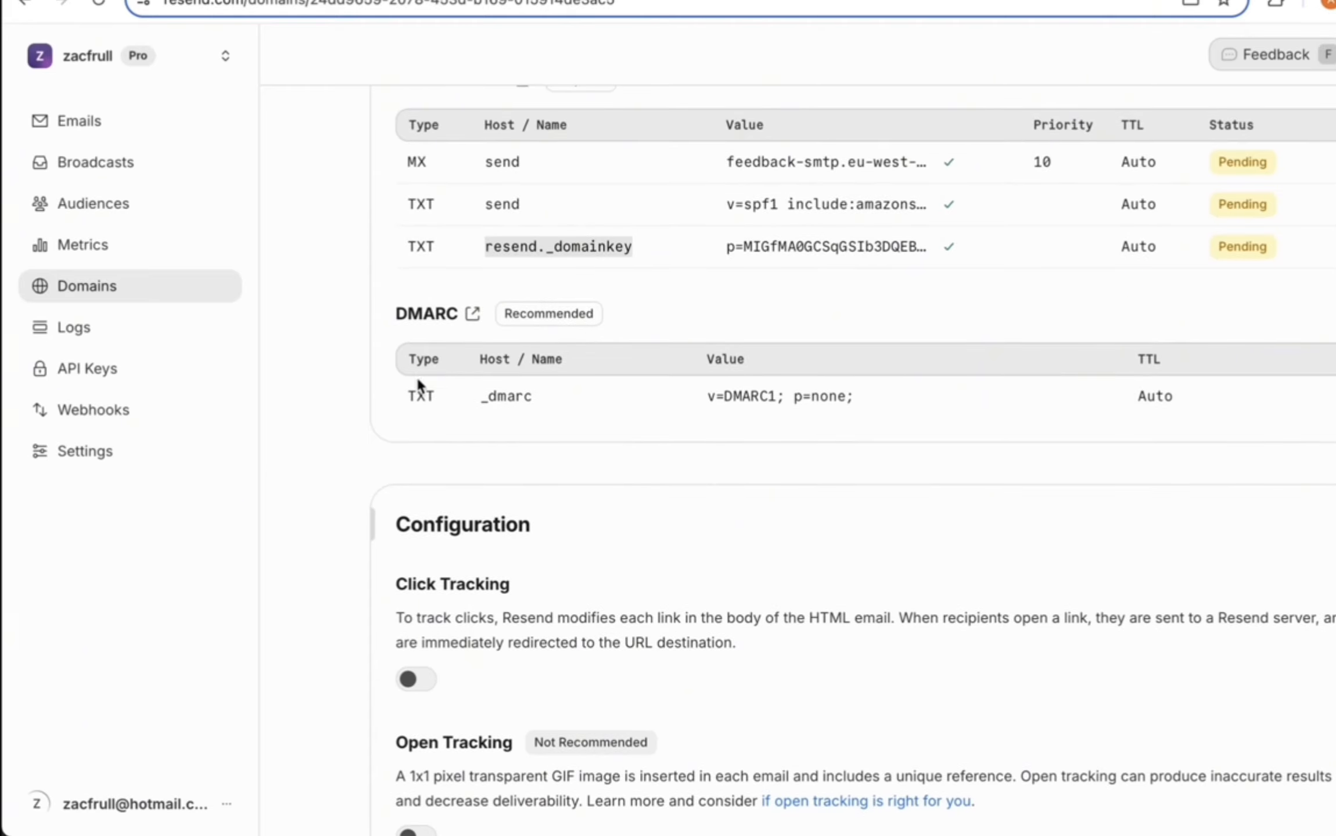
pyautogui.scroll(2, 370, 424)
pyautogui.click(506, 478)
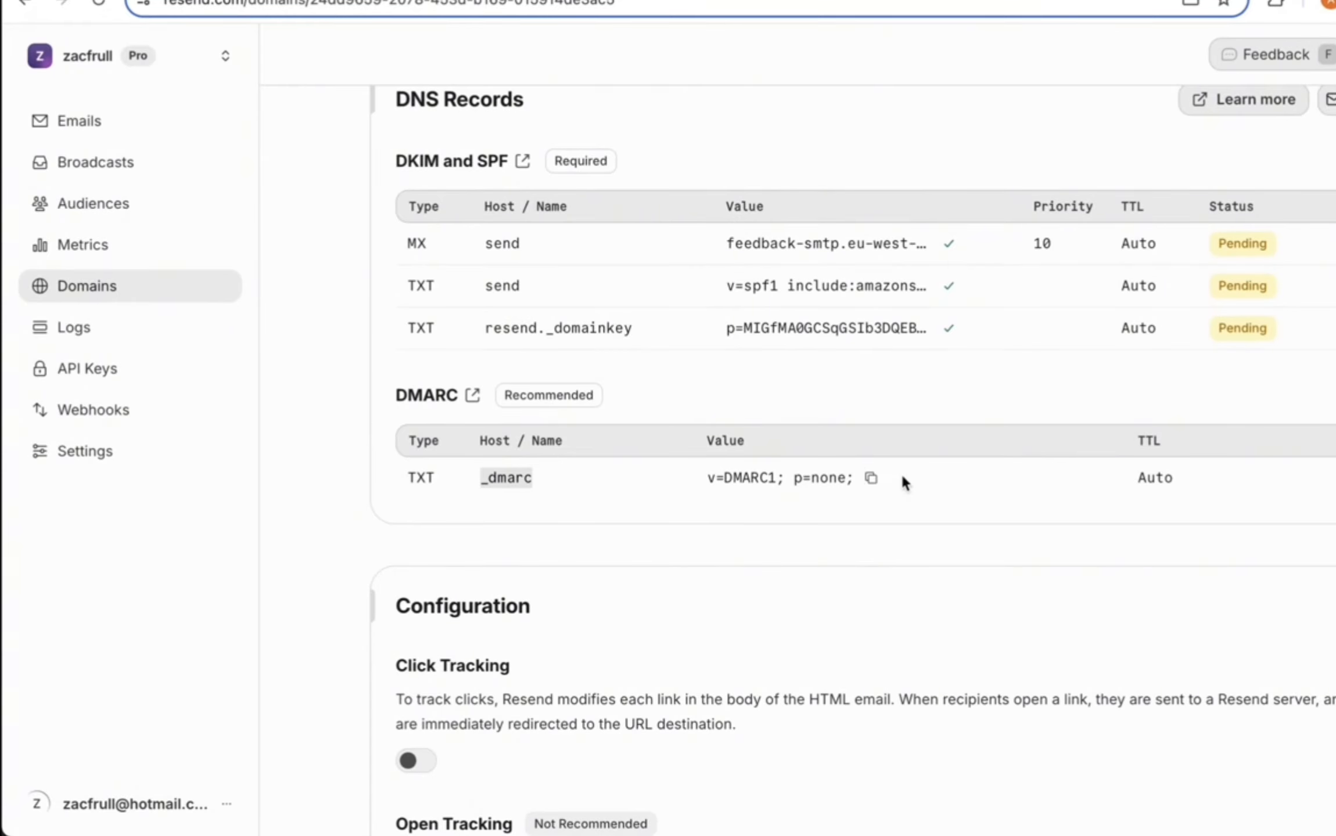
pyautogui.click(872, 480)
pyautogui.hotkey('ctrl', 'Tab')
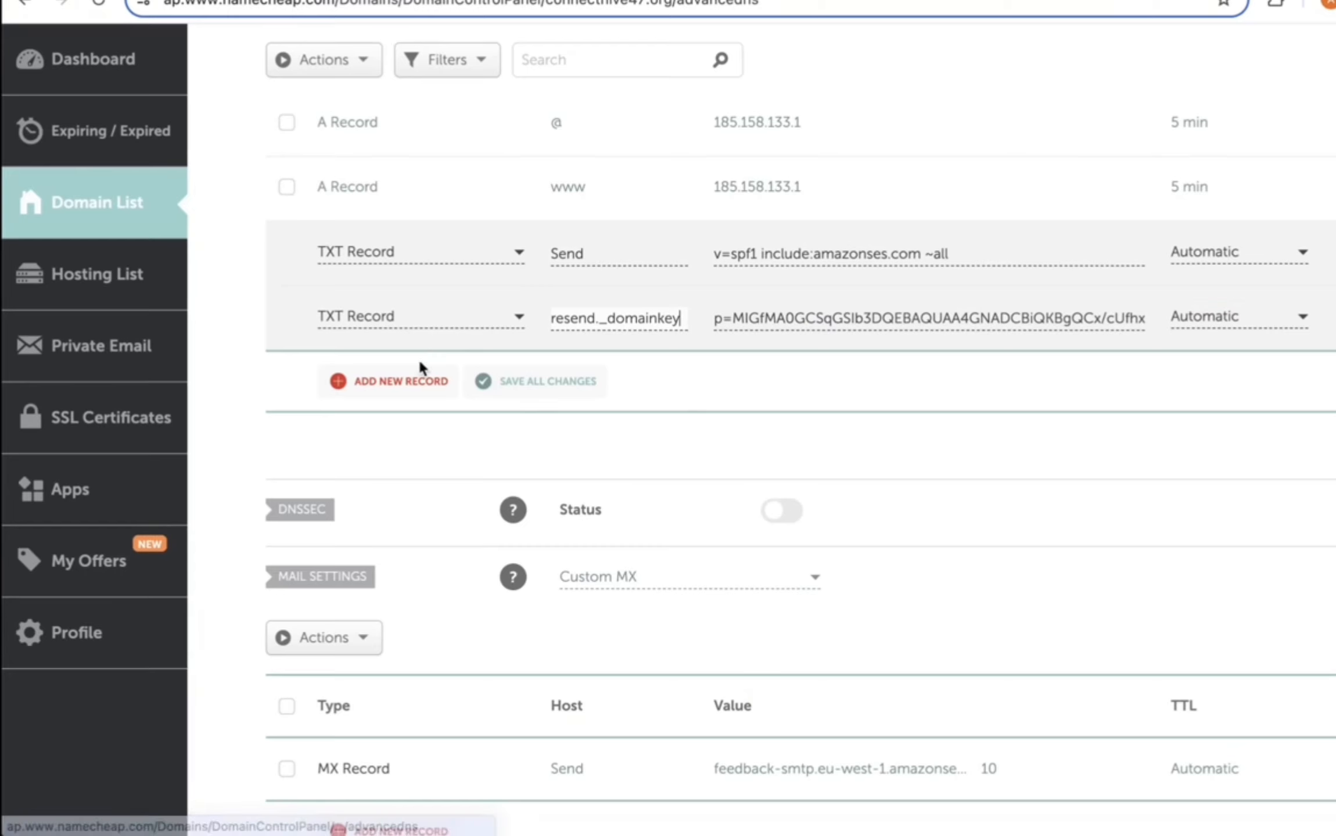
pyautogui.click(416, 383)
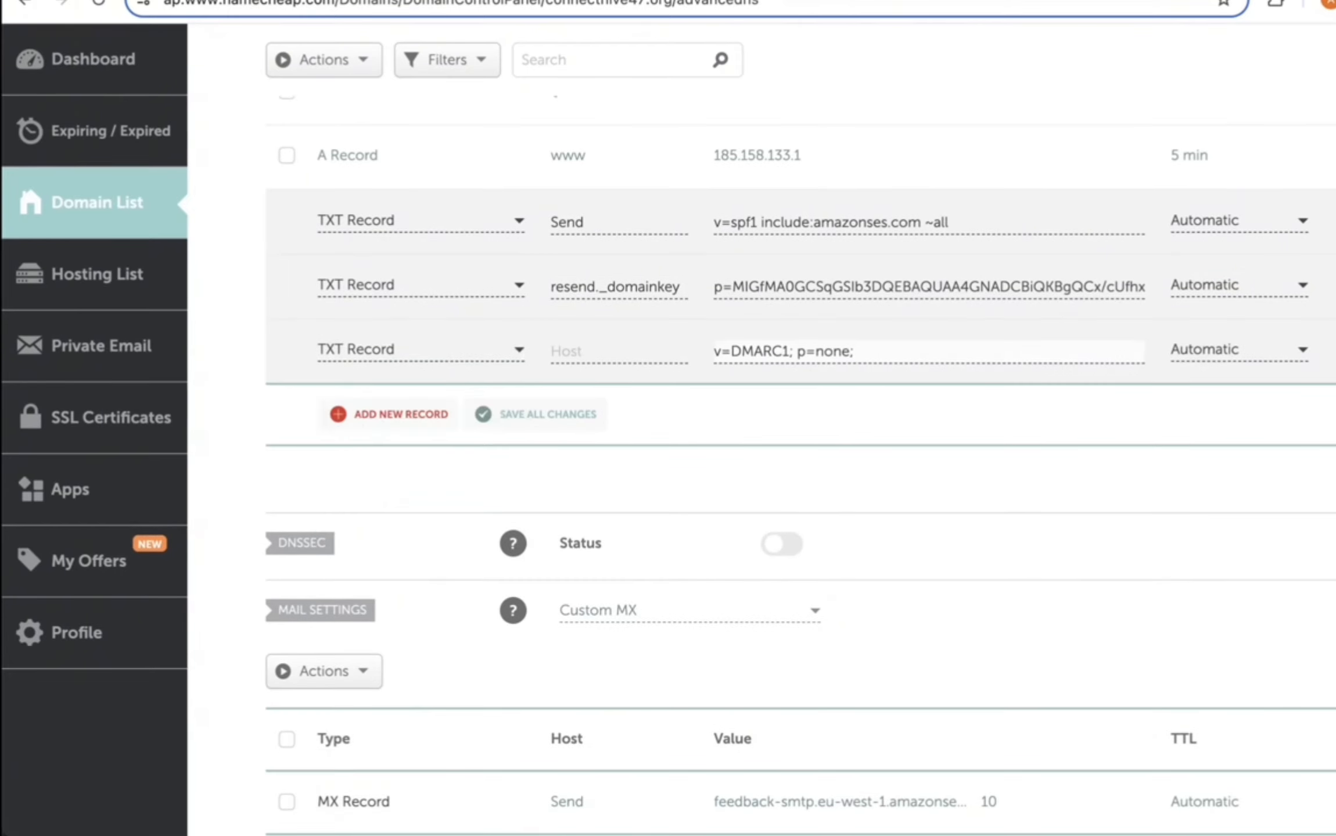
pyautogui.hotkey('ctrl', 'Tab')
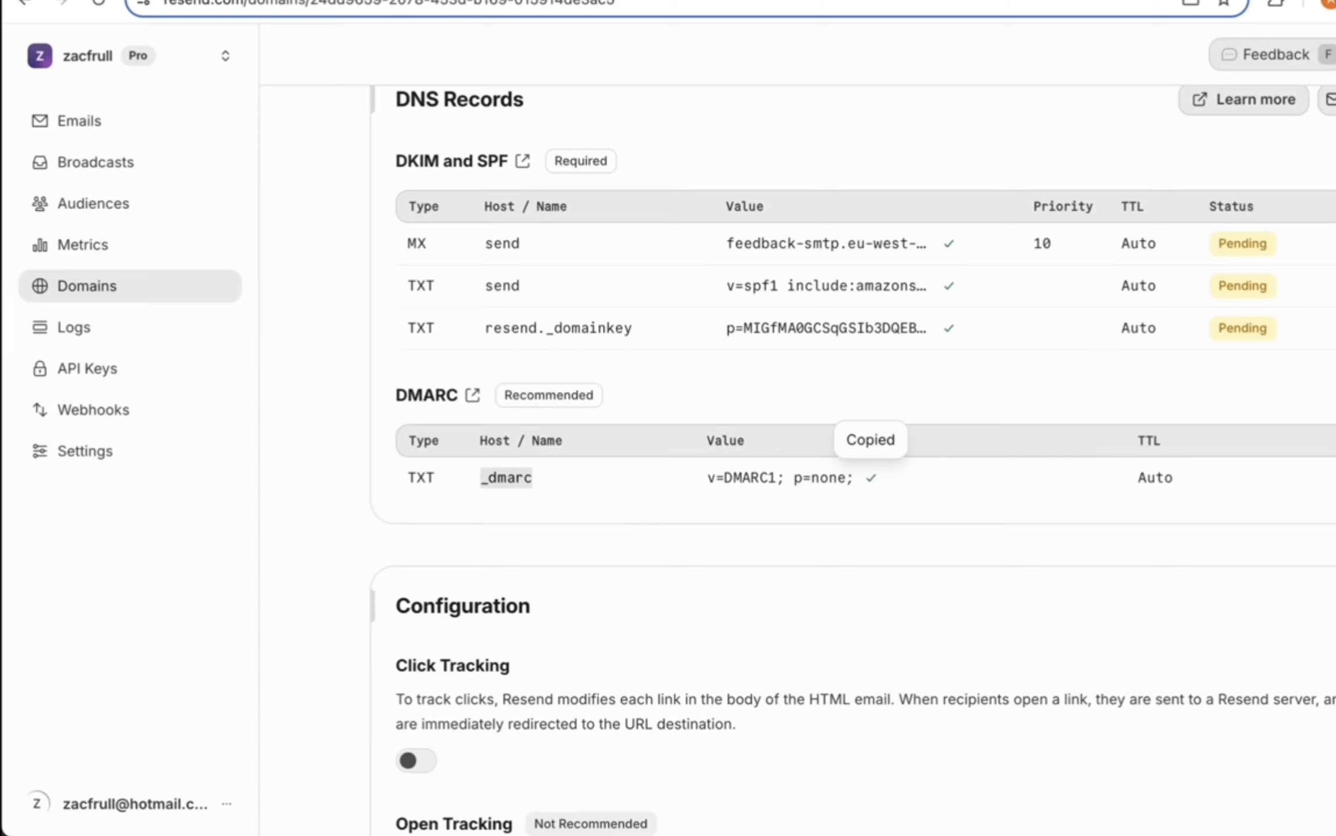
pyautogui.hotkey('ctrl', 'Tab')
pyautogui.click(574, 351)
pyautogui.write('_dmarc')
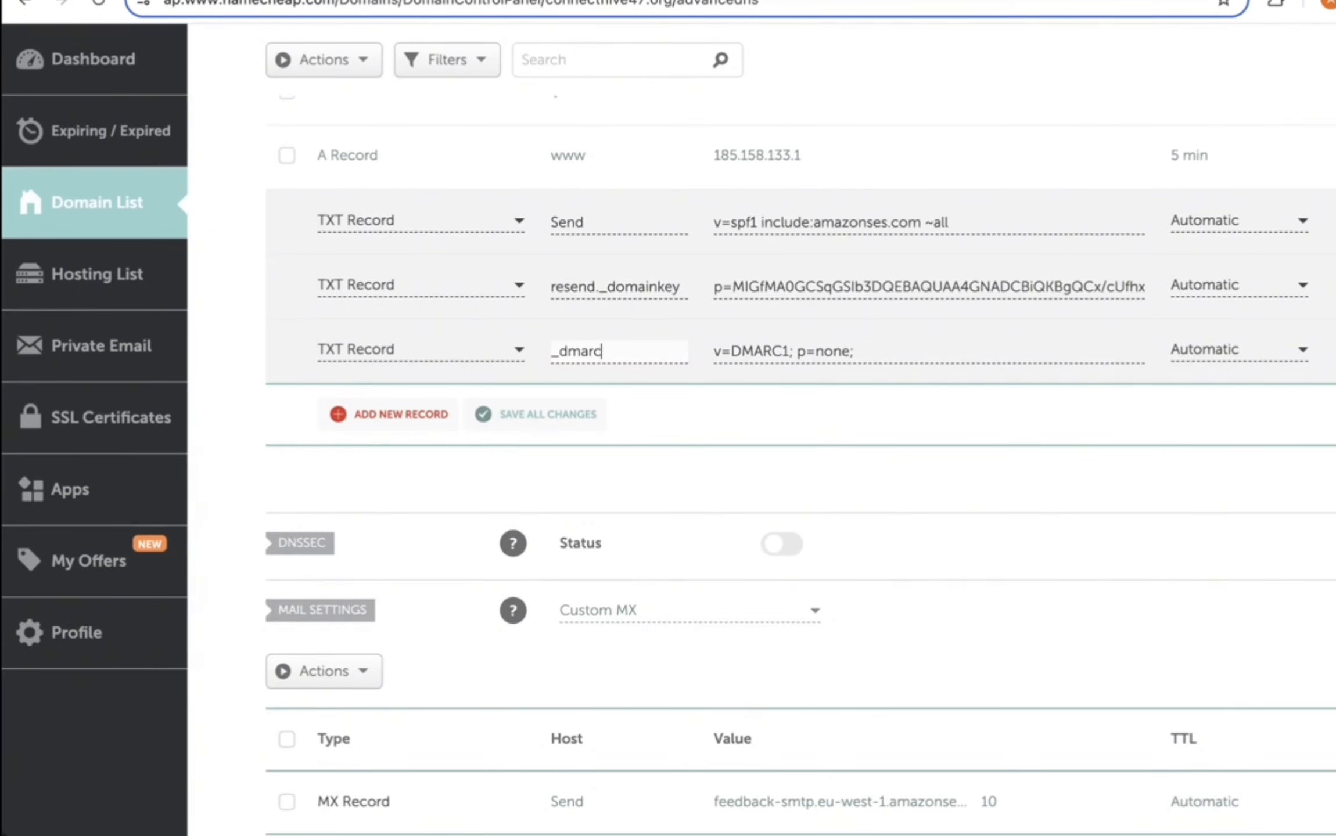
pyautogui.click(508, 416)
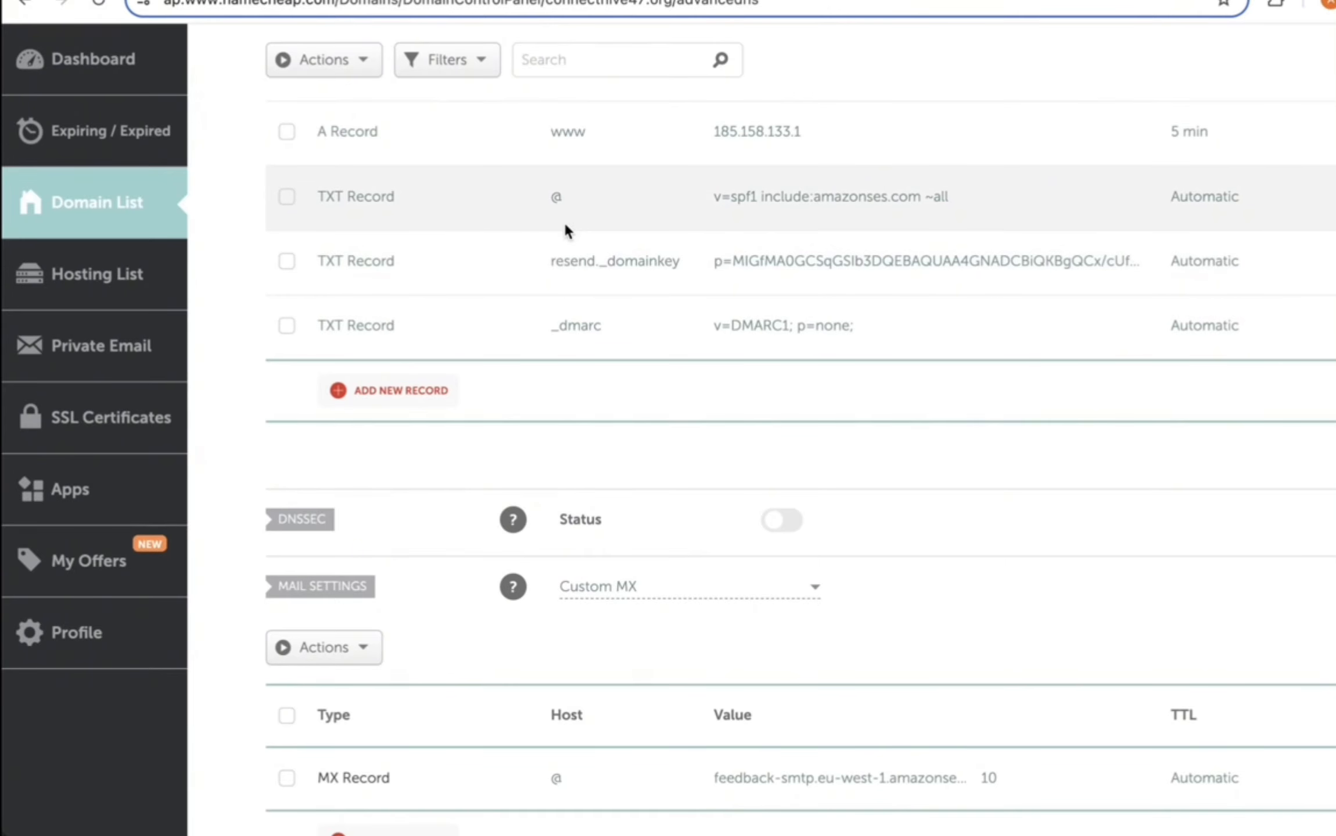
pyautogui.scroll(3, 564, 220)
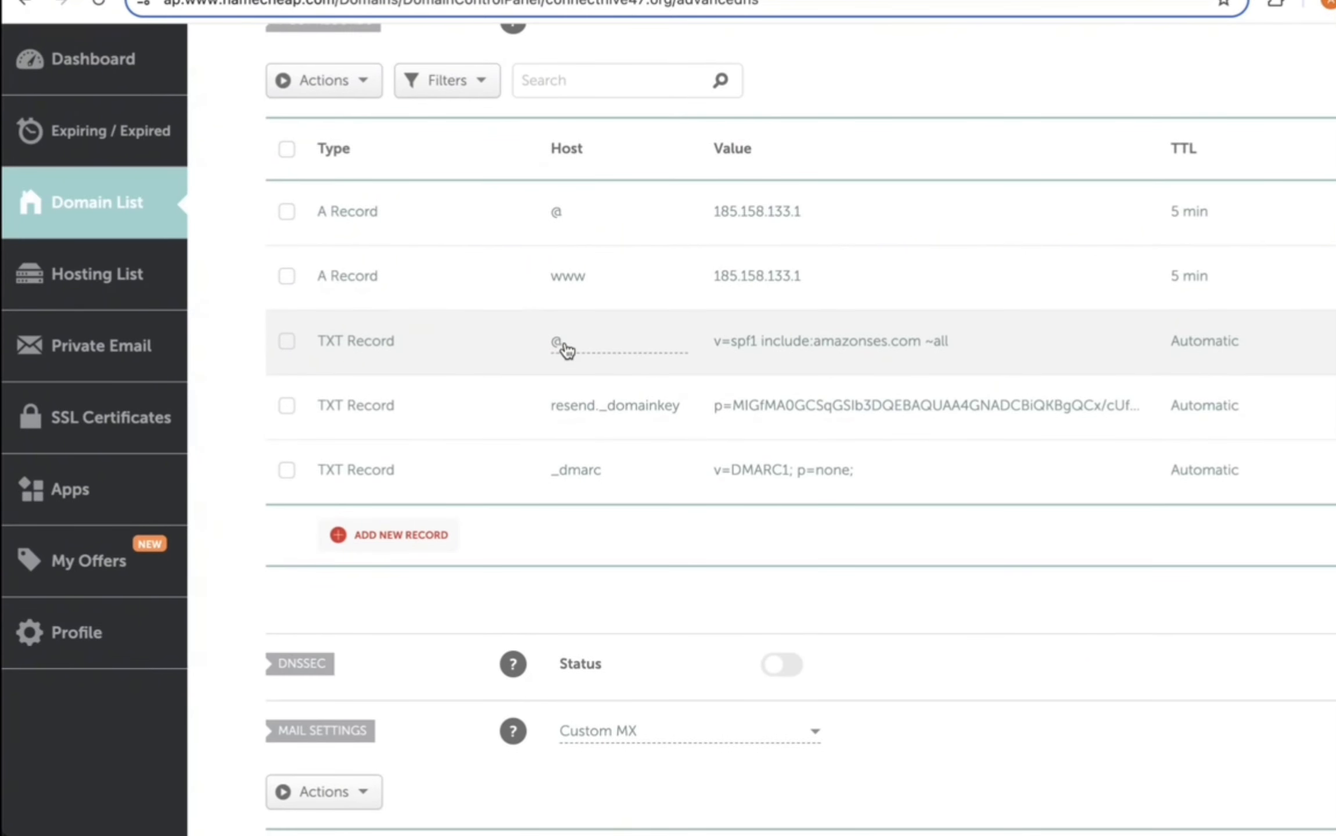
pyautogui.scroll(-2, 566, 348)
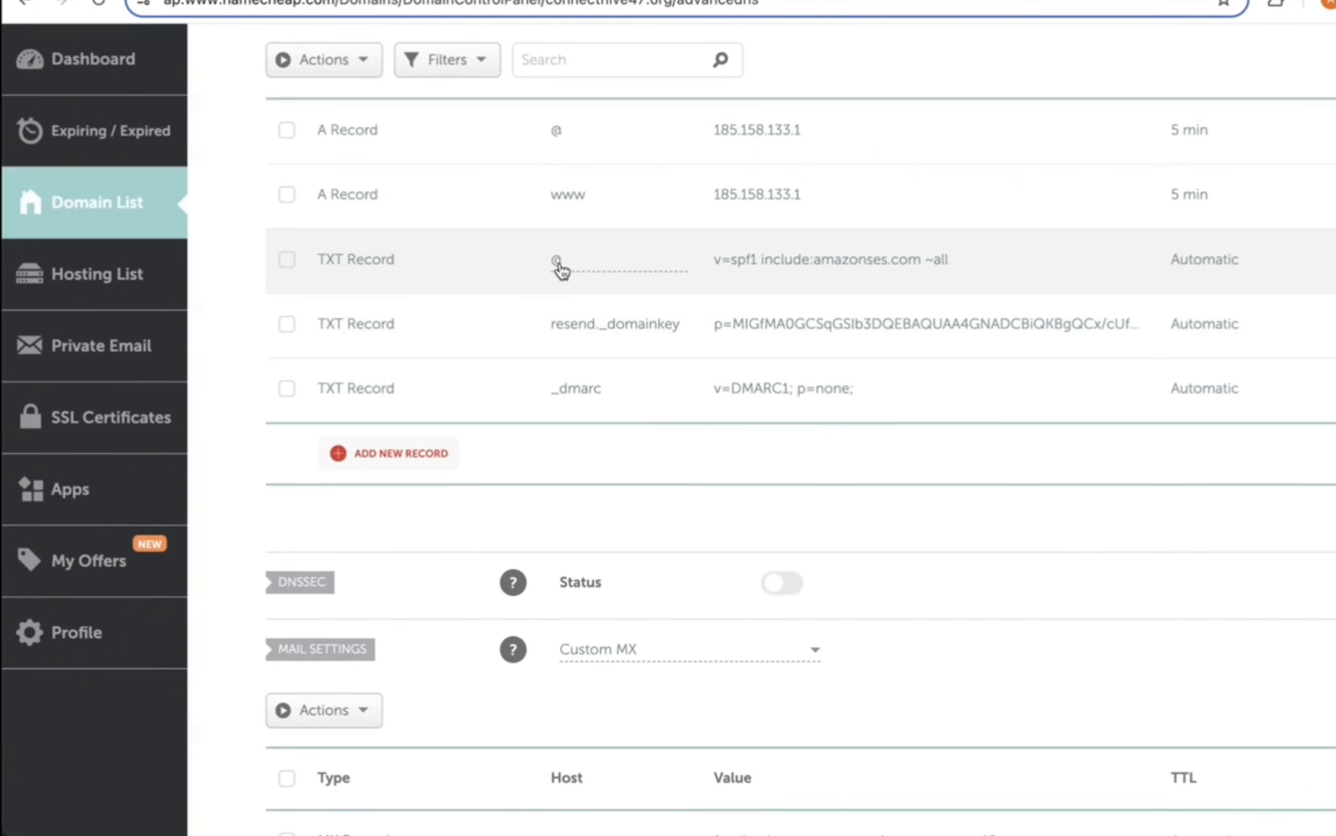
pyautogui.scroll(-2, 566, 699)
pyautogui.scroll(1, 566, 706)
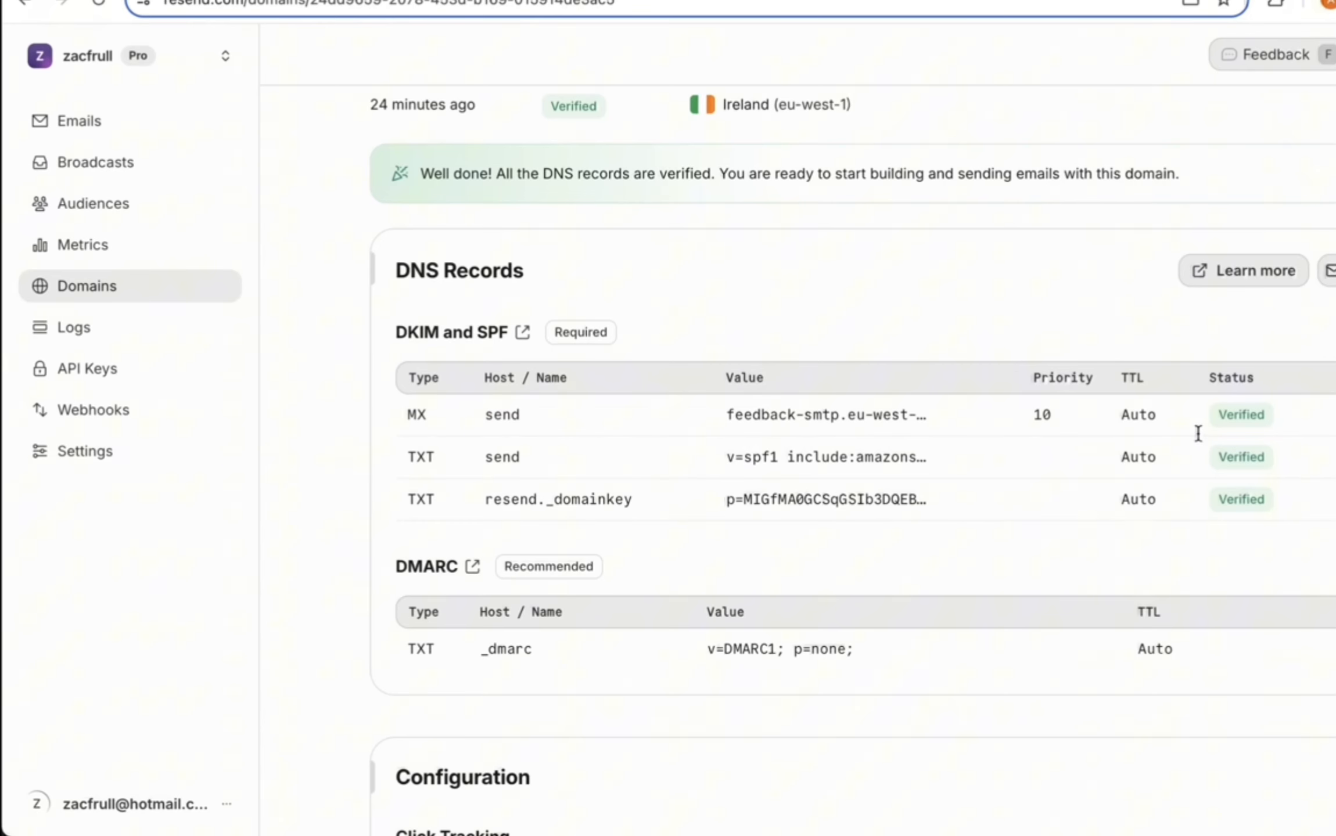
# Step: Create a full-access Resend API key named 'test' and copy its key
pyautogui.click(112, 374)
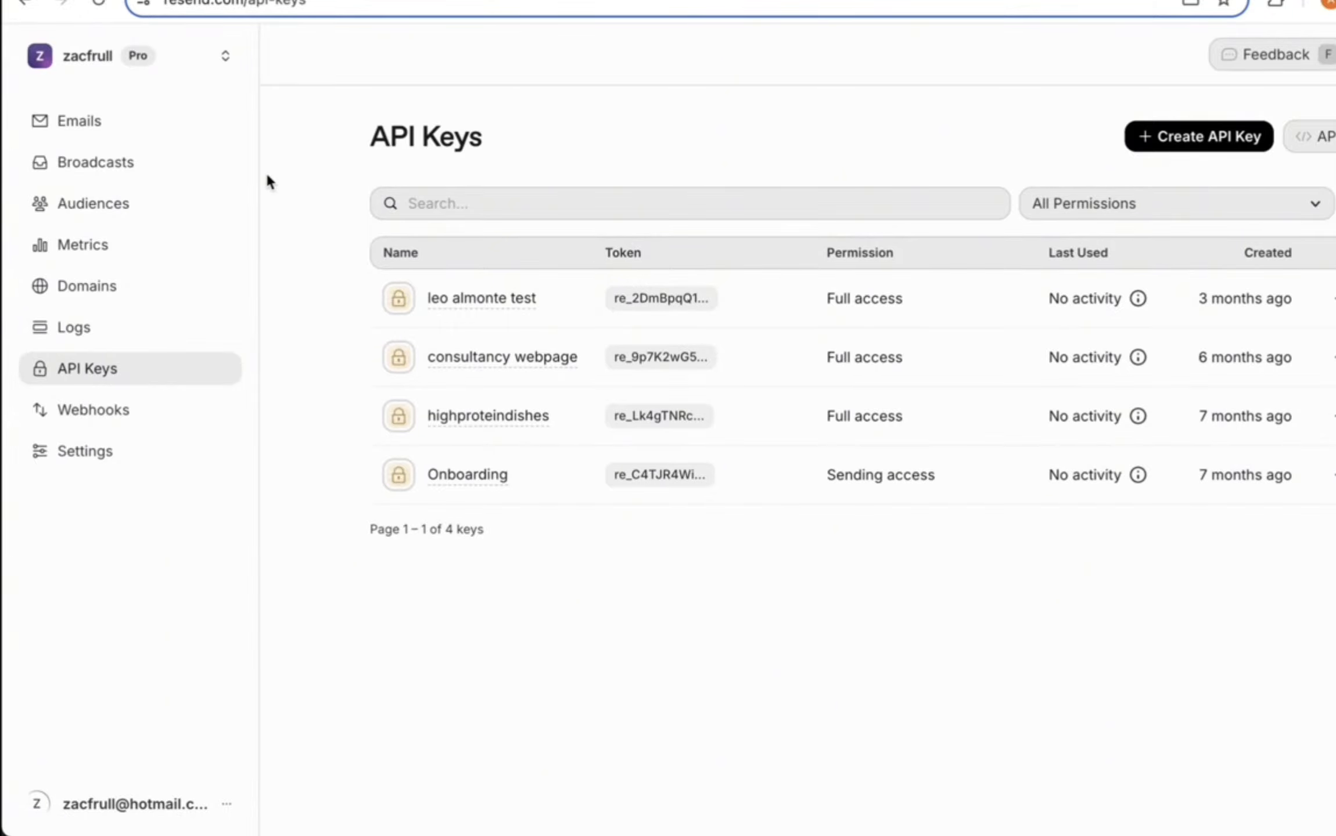
pyautogui.click(1221, 140)
pyautogui.write('test')
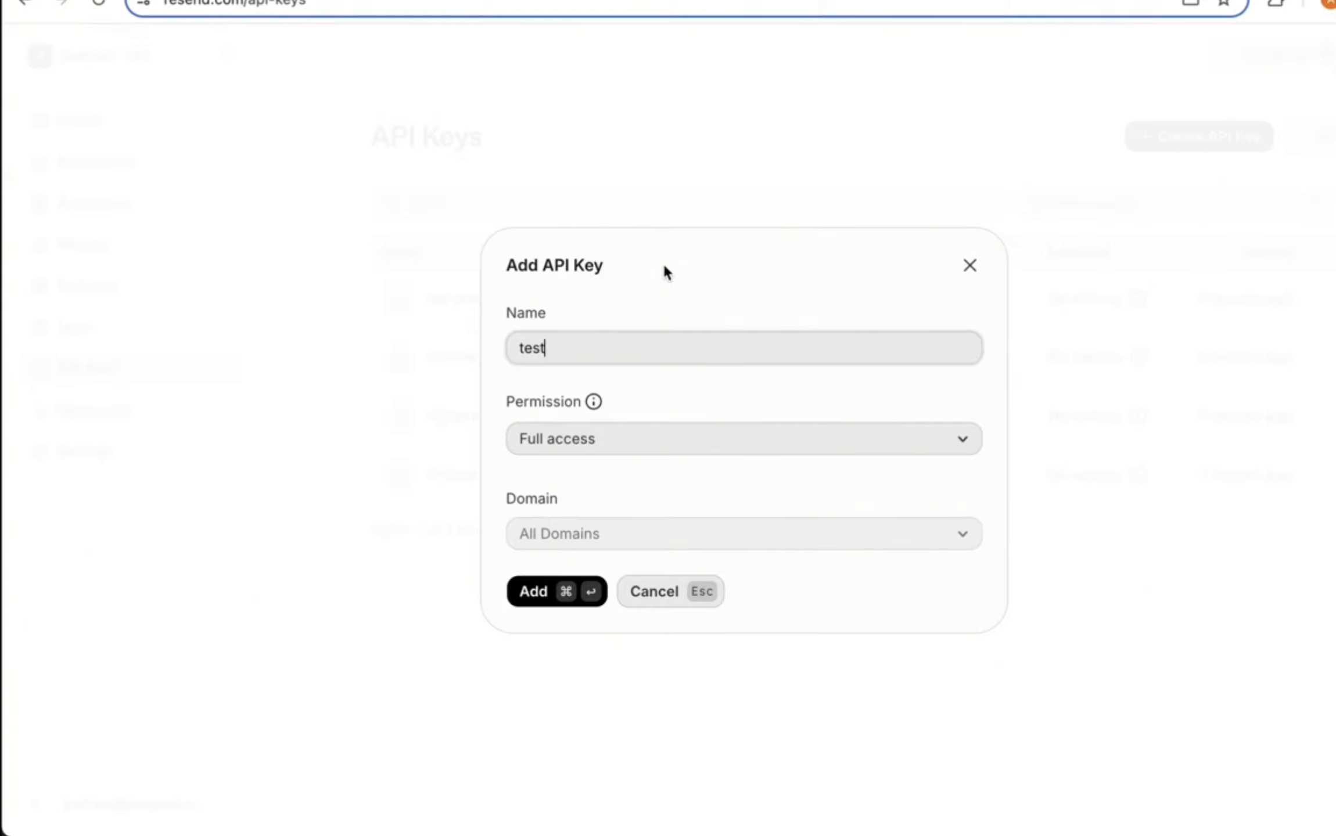
pyautogui.click(537, 593)
pyautogui.click(965, 476)
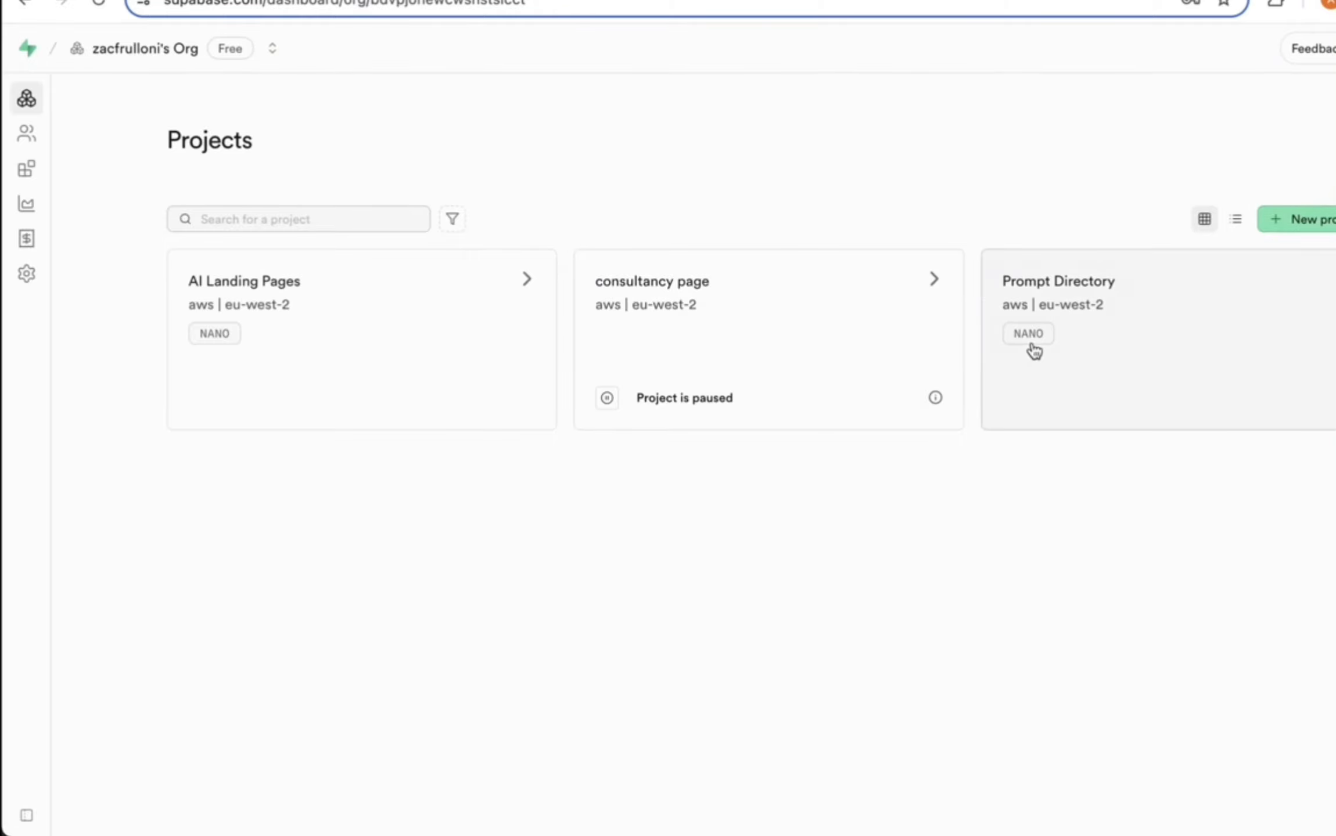
# Step: In the AI Landing Pages Supabase project, add edge function secret RESEND_API_KEY with the copied key
pyautogui.click(448, 330)
pyautogui.click(45, 241)
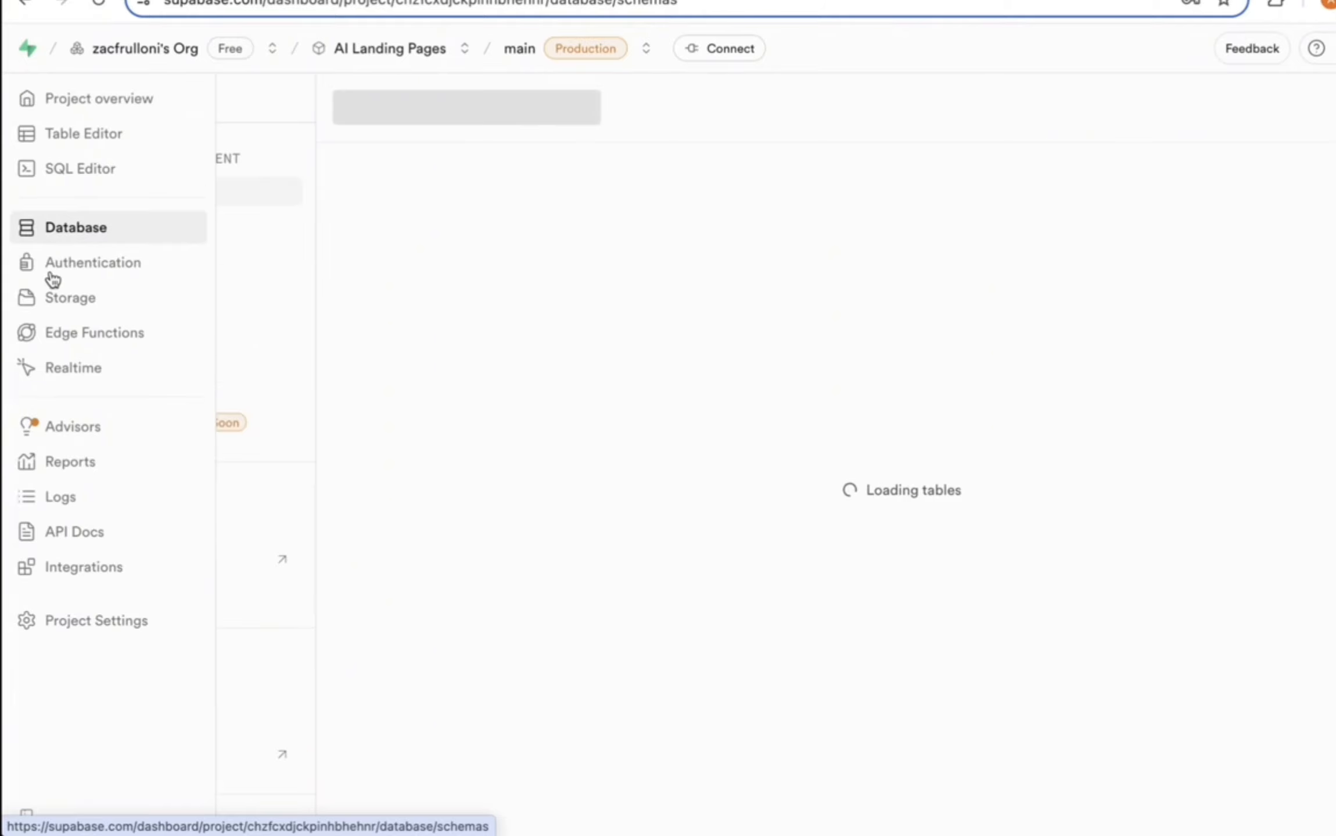
pyautogui.click(11, 270)
pyautogui.click(51, 335)
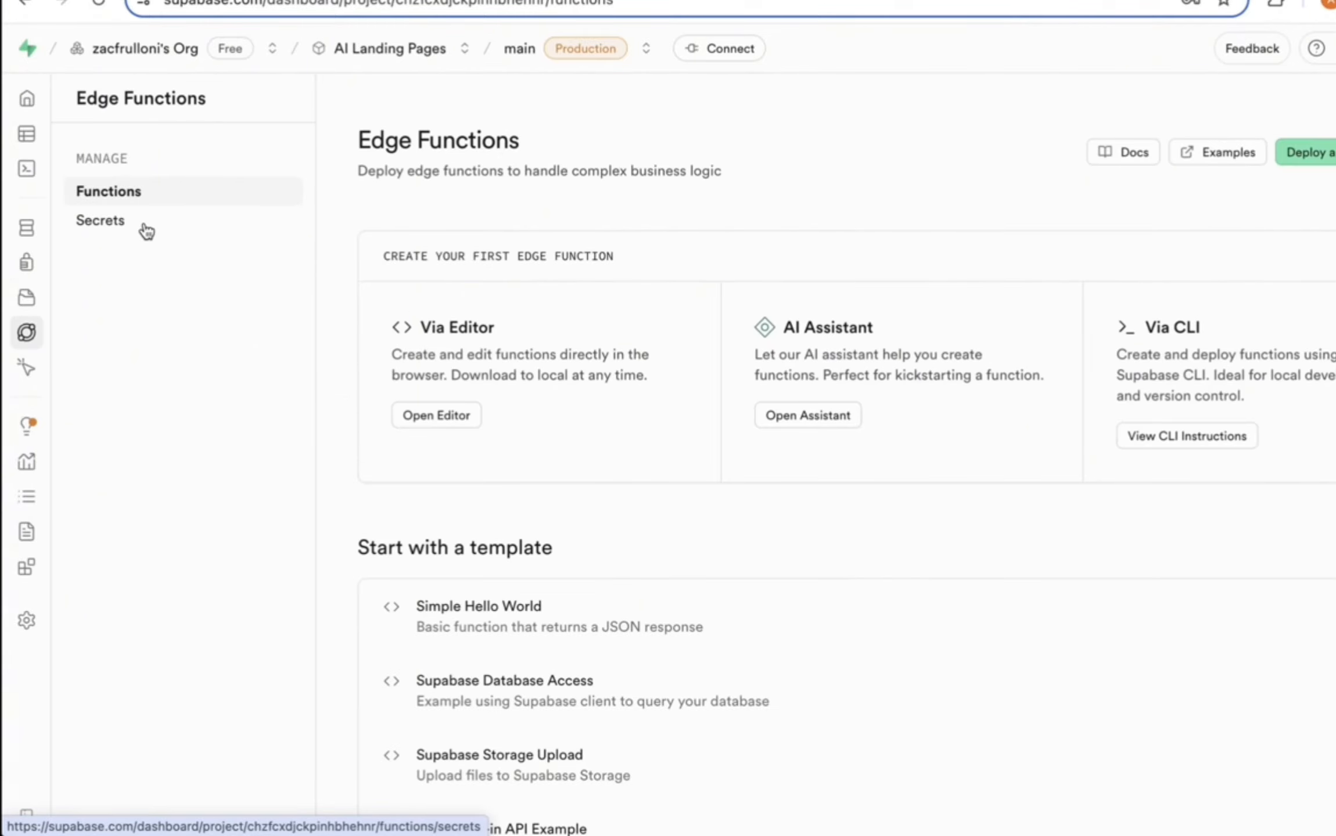
pyautogui.click(141, 226)
pyautogui.click(645, 348)
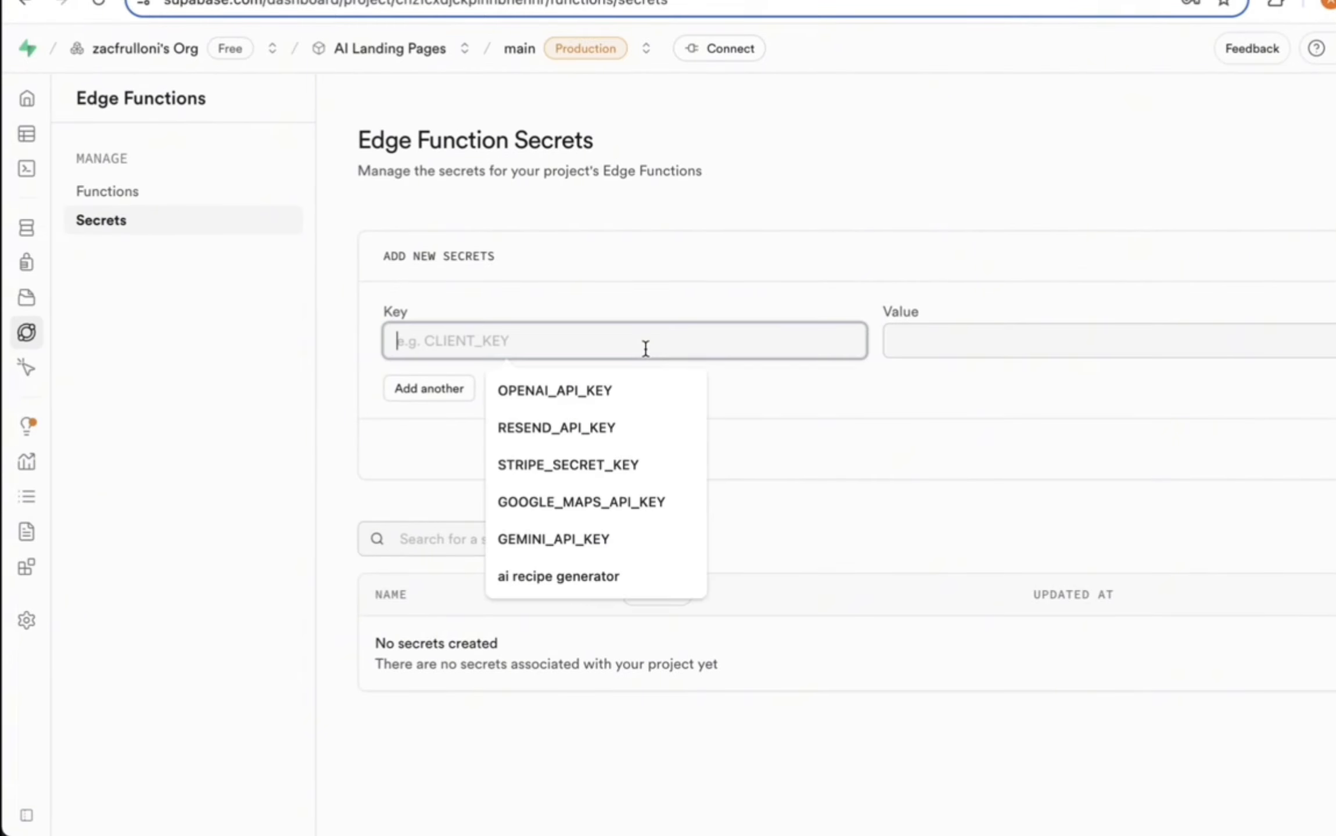
pyautogui.click(610, 415)
pyautogui.click(935, 336)
pyautogui.hotkey('ctrl', 'v')
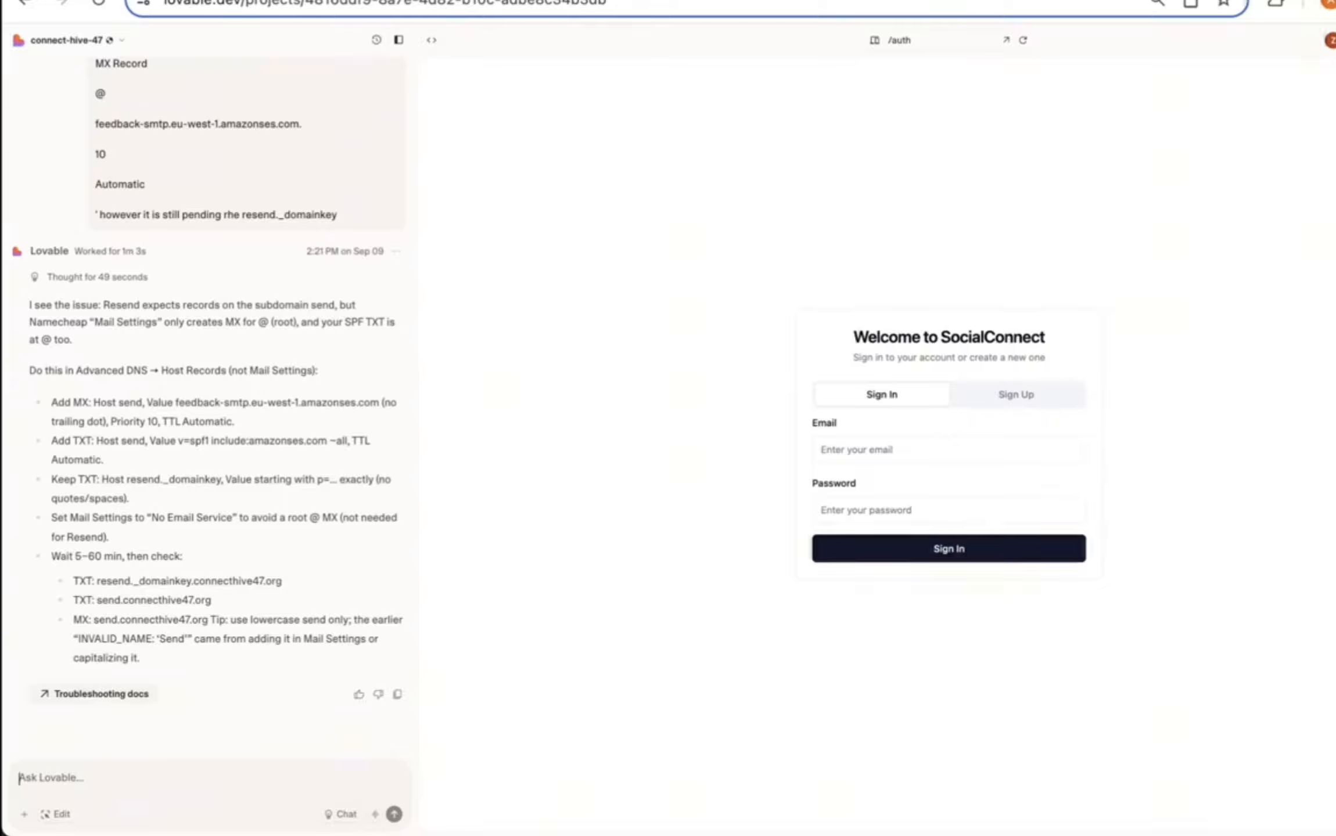
# Step: Draft a prompt for a Supabase edge function sending signup verification emails, redirecting to the users dashboard page
pyautogui.write('Please crea')
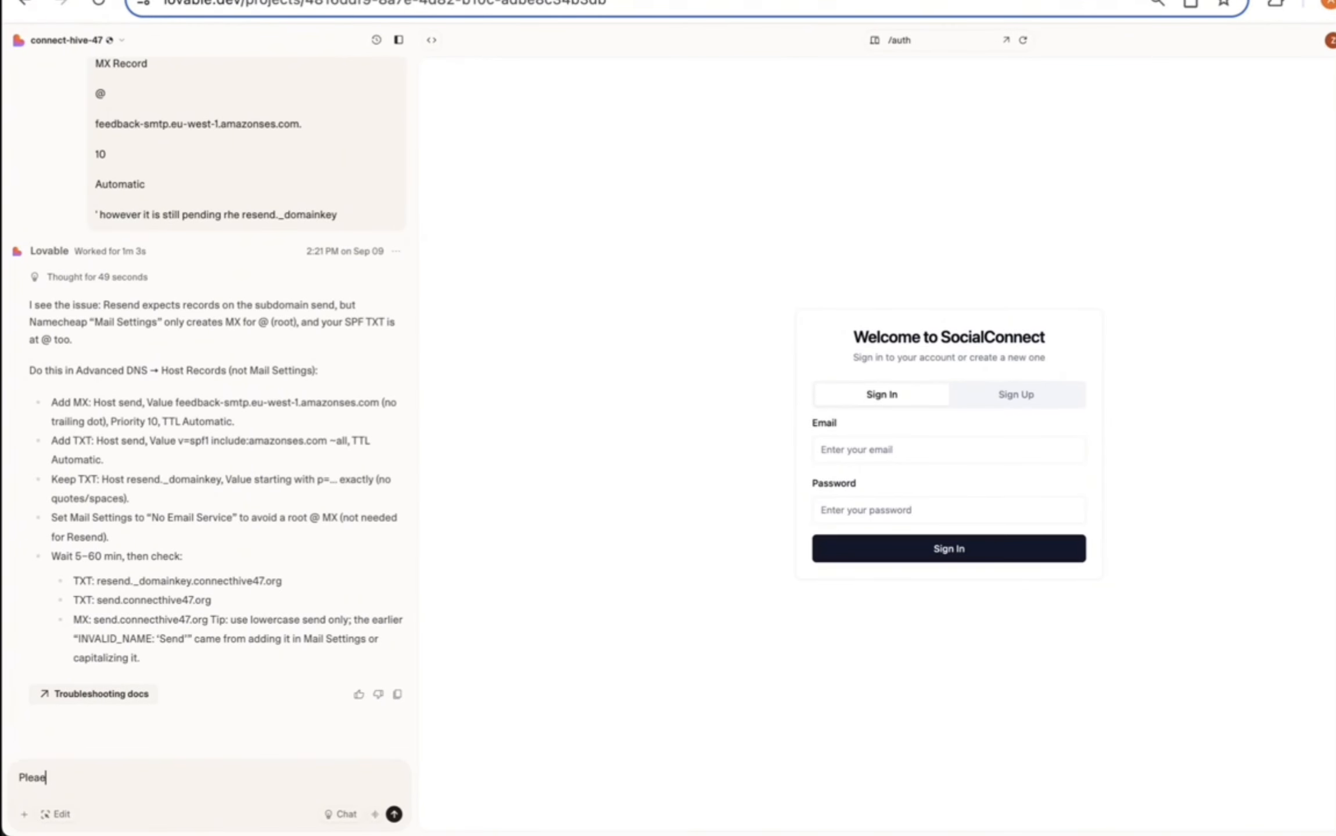
pyautogui.write('te a supabase edge f')
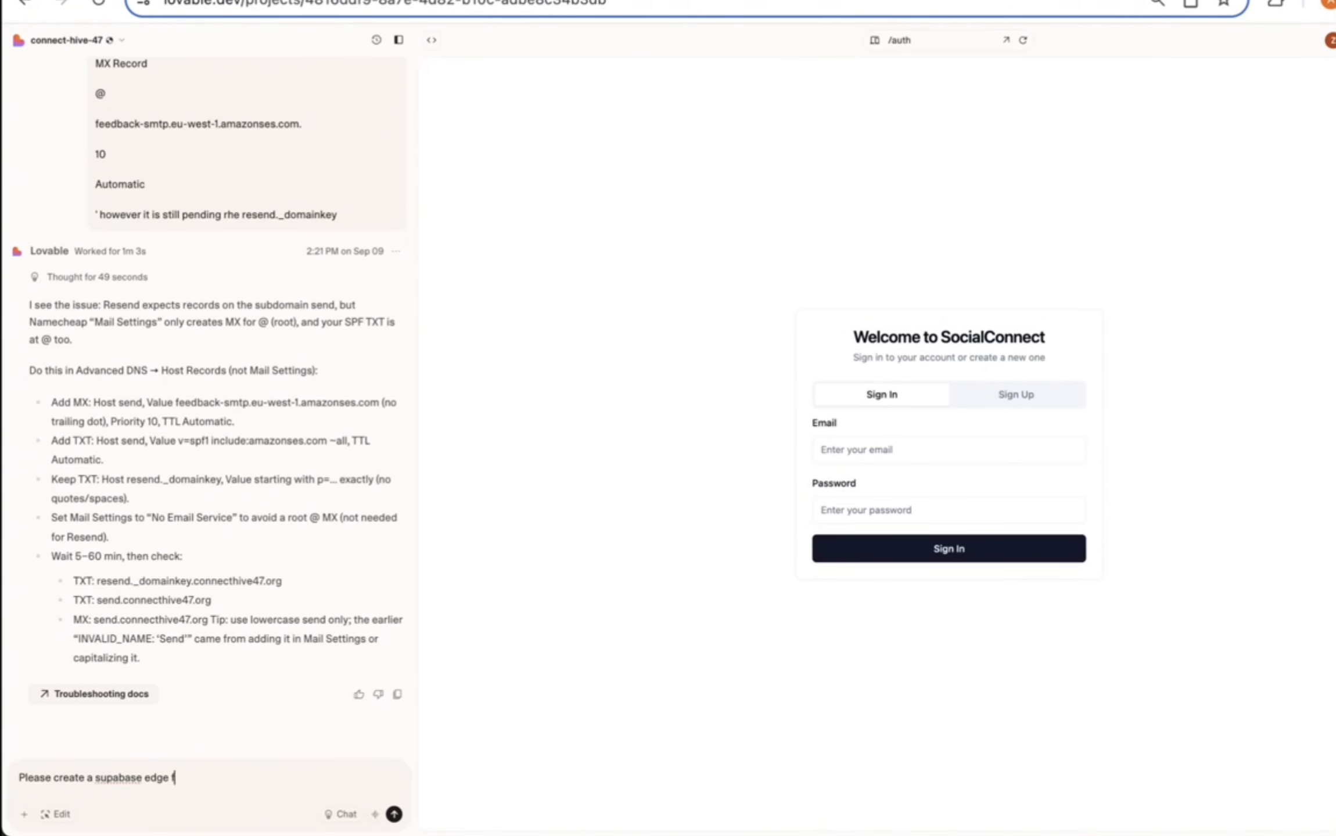
pyautogui.write('unction so when a user signs up they will rec')
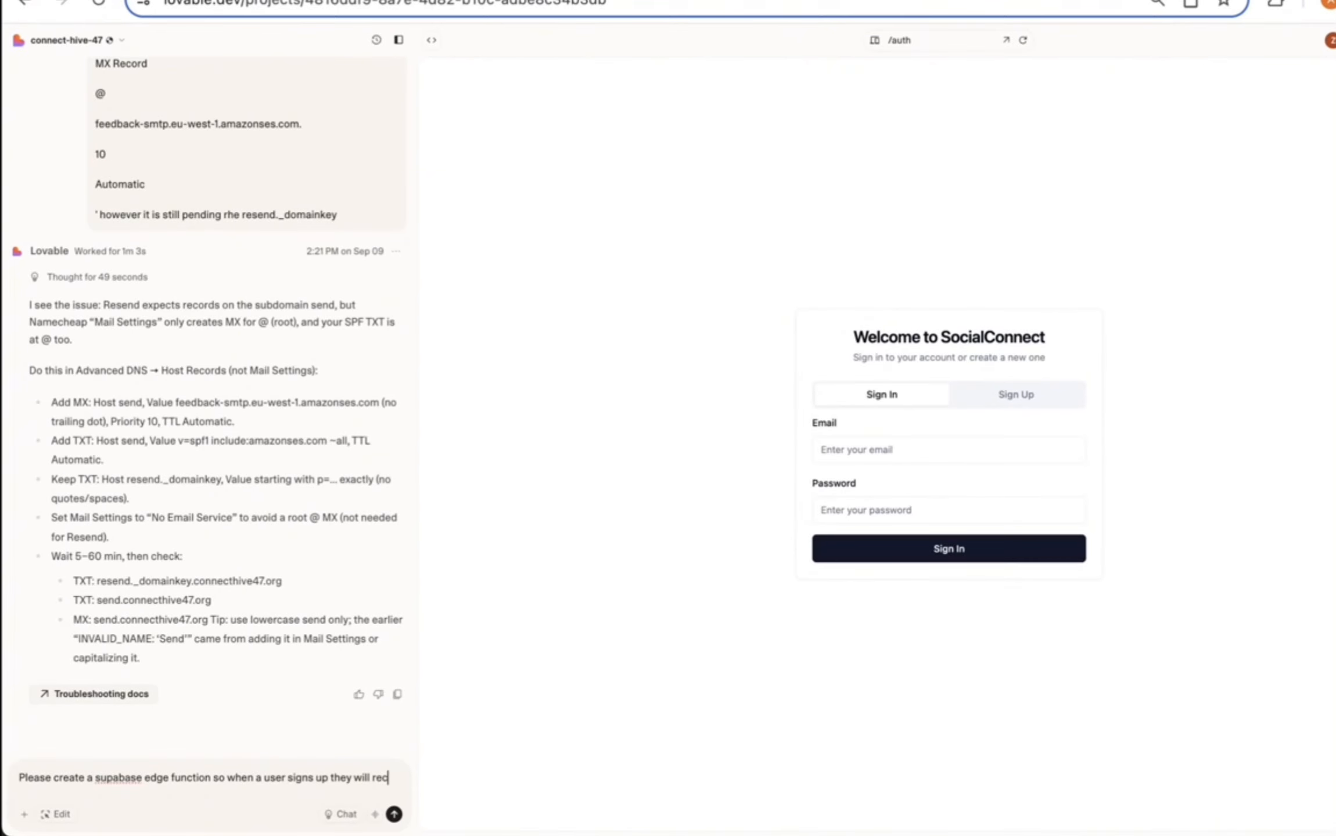
pyautogui.write('eive a verific')
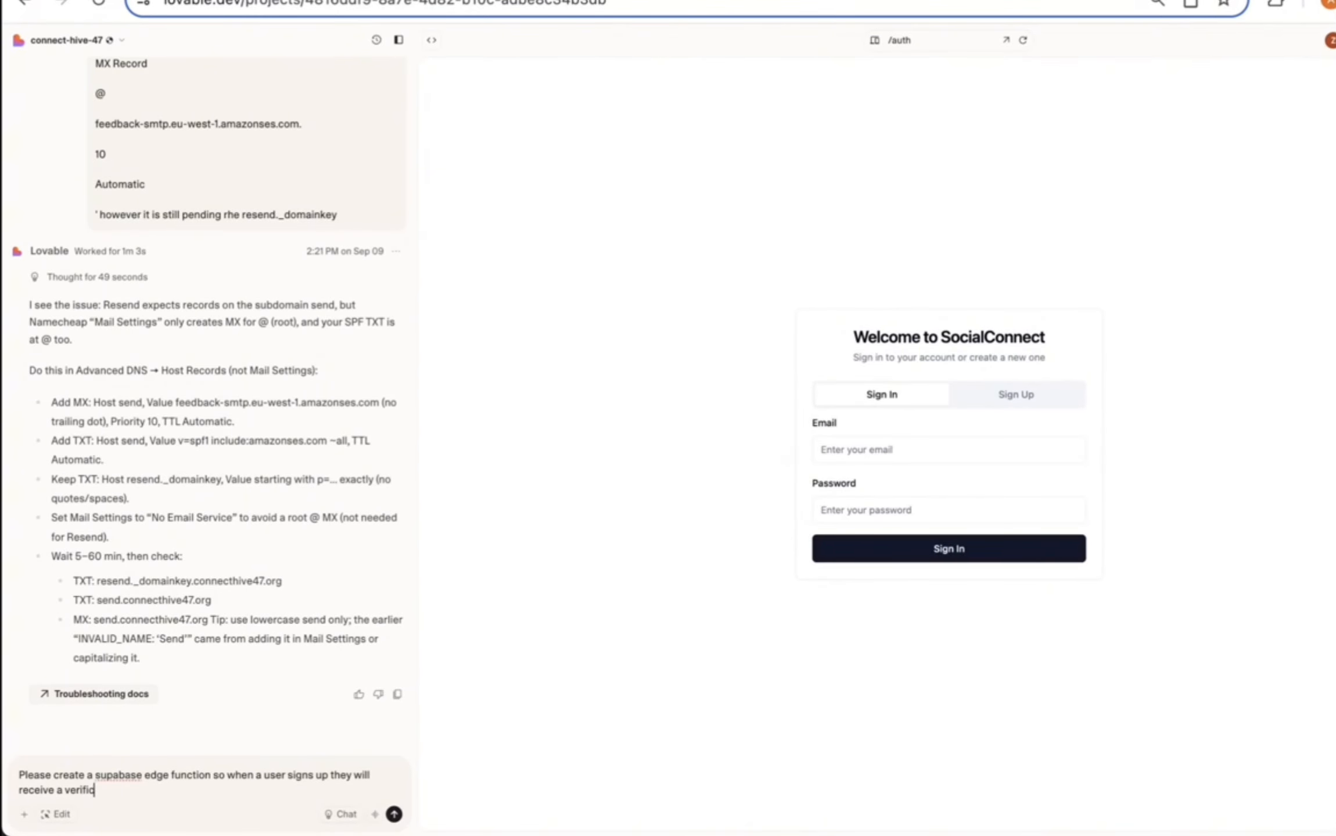
pyautogui.write('ation email that they will have to confirm when')
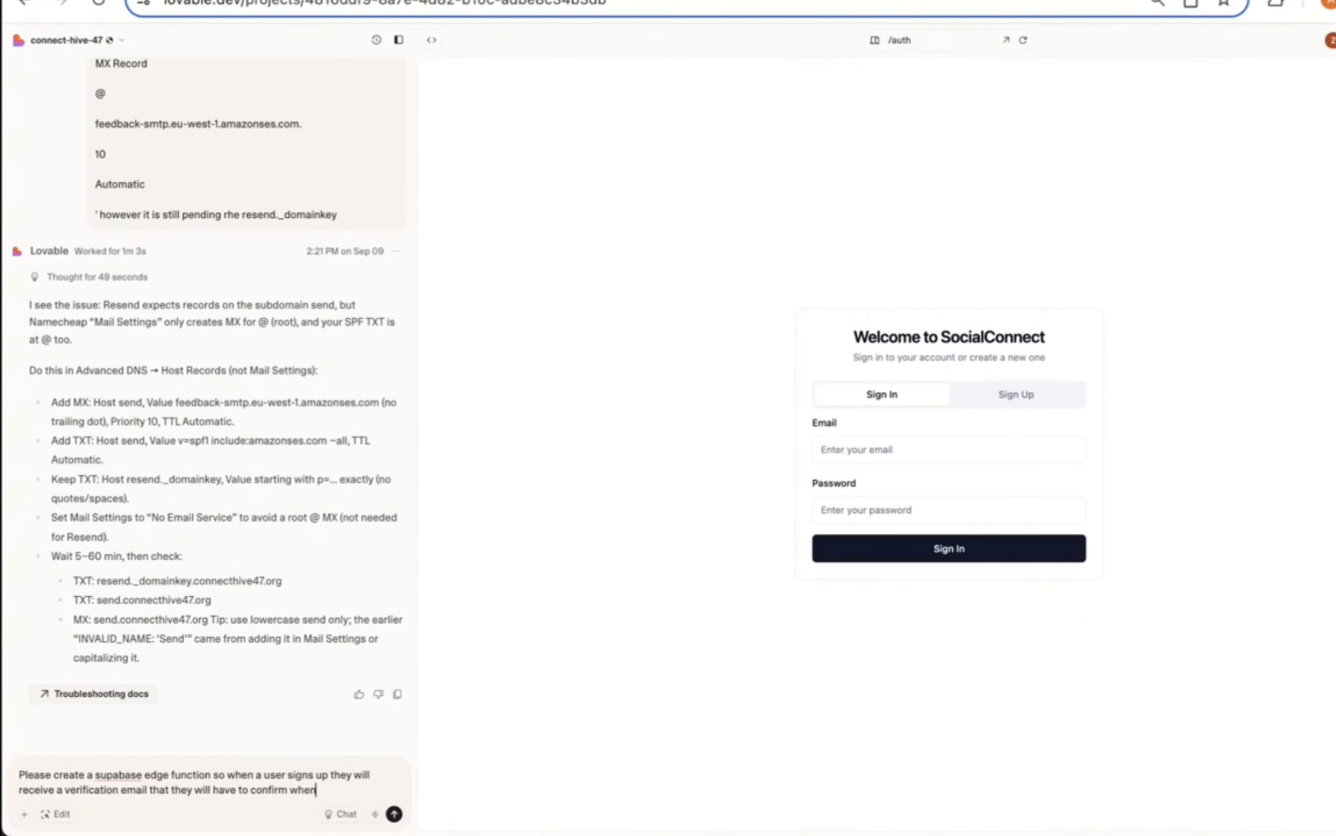
pyautogui.write(' they sign up. once')
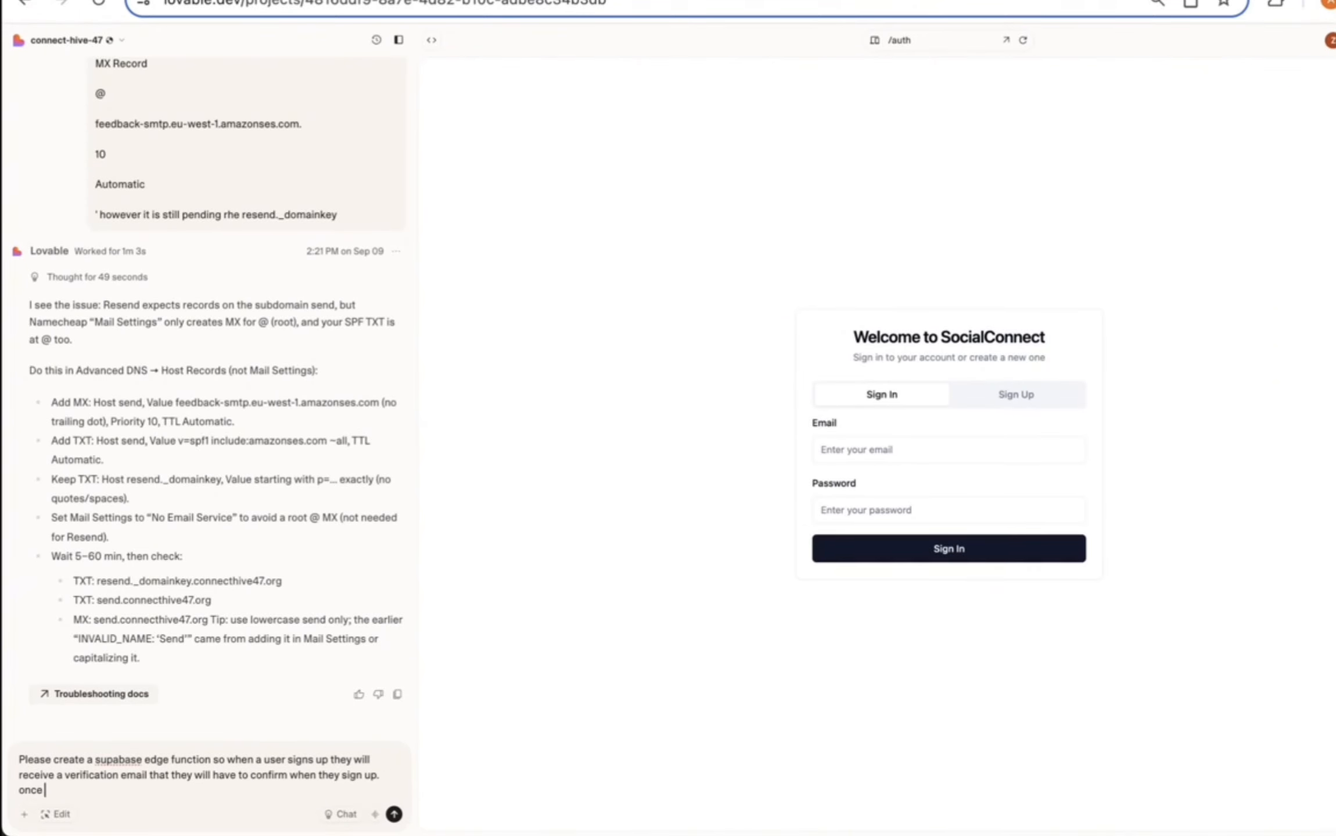
pyautogui.write(' they accept the email and verify their accoun')
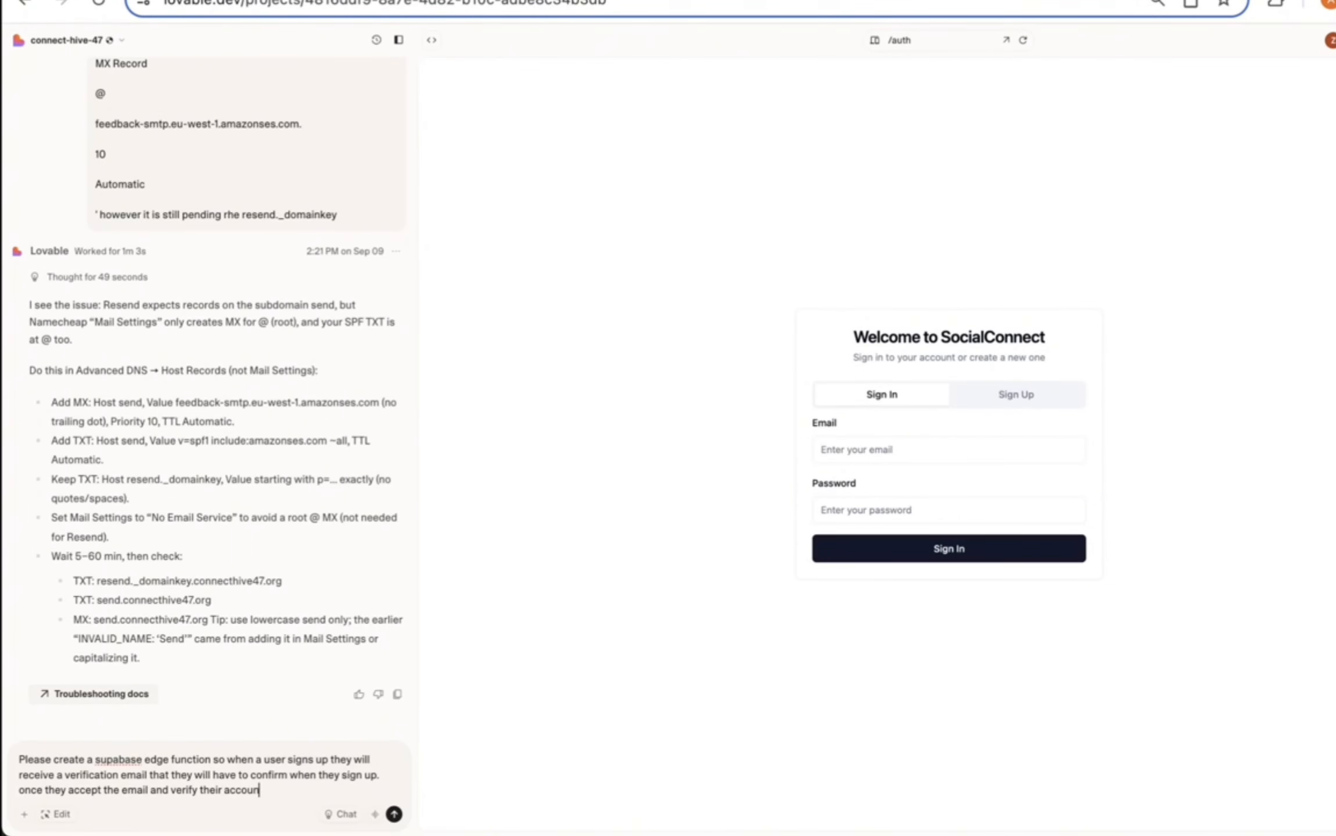
pyautogui.write('t, then redirect tehmt o the')
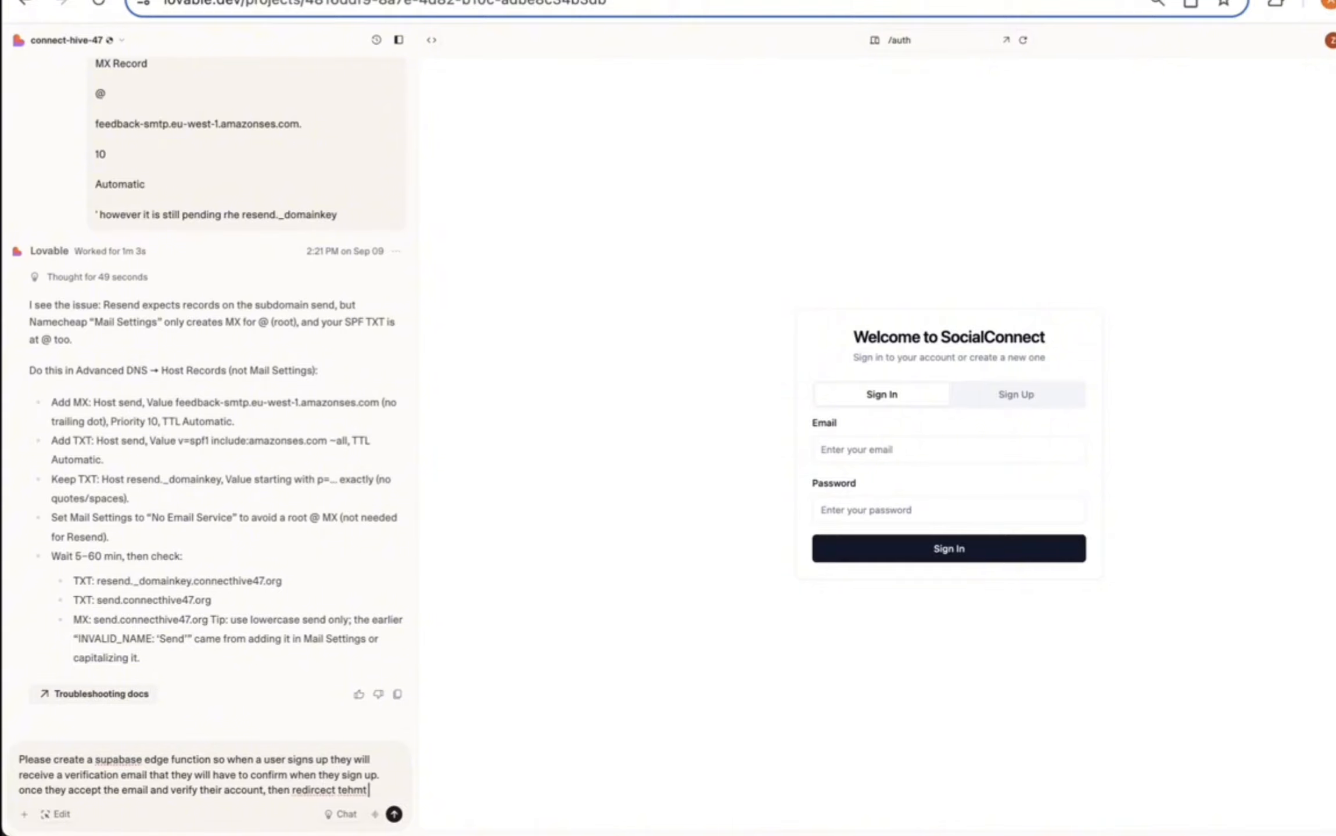
pyautogui.moveTo(316, 794); pyautogui.dragTo(397, 796)
pyautogui.write('redirect t')
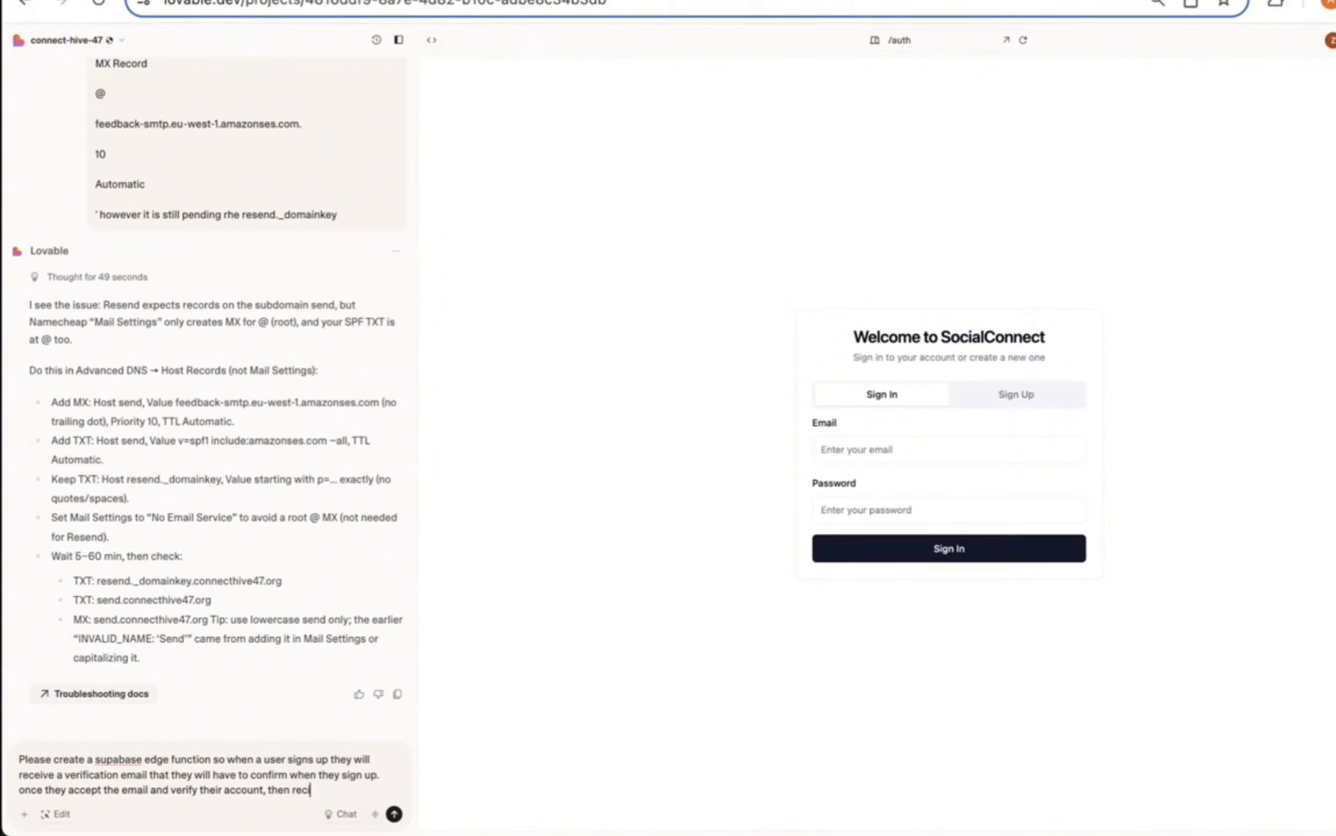
pyautogui.write('hem to the das')
pyautogui.press('BackSpace')
pyautogui.press('BackSpace')
pyautogui.press('BackSpace')
pyautogui.write('users das')
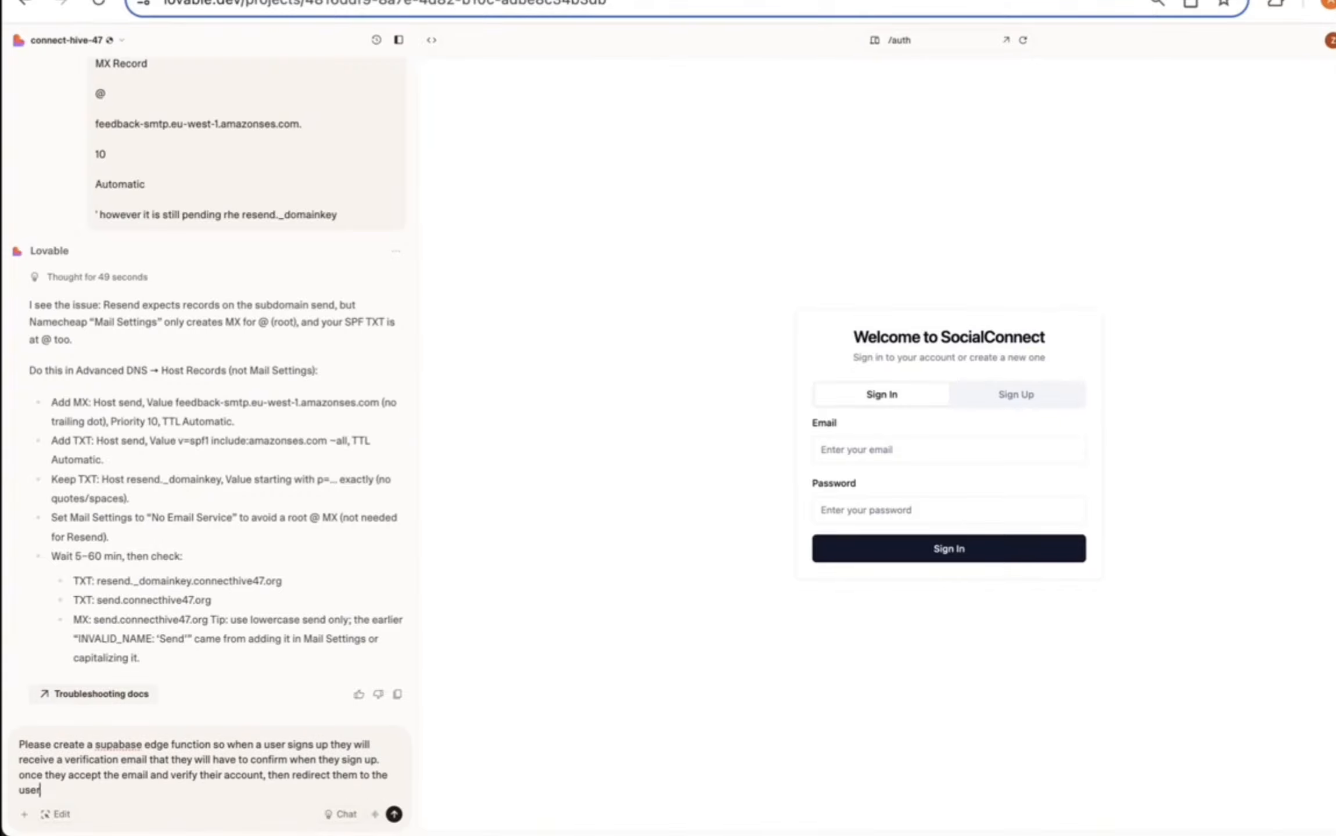
pyautogui.write('hboard page')
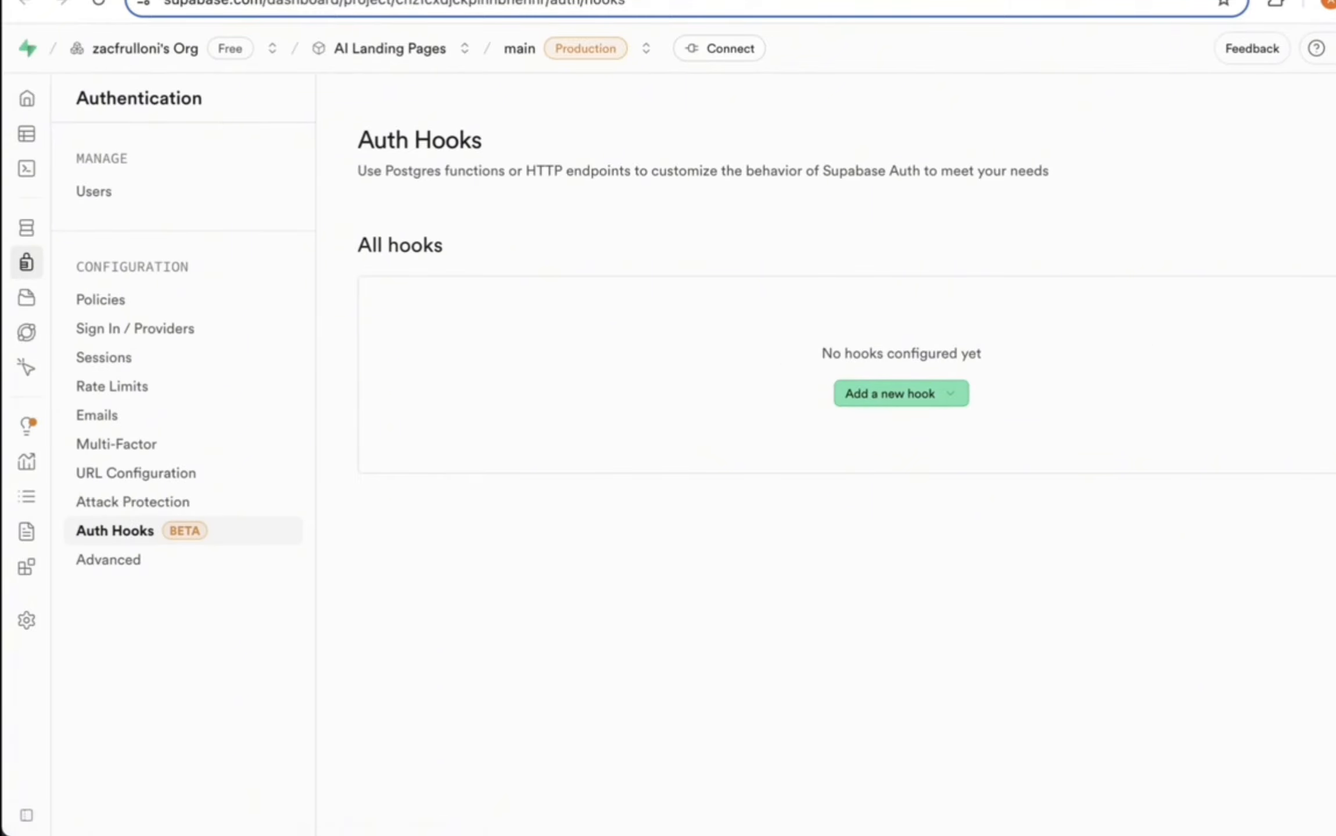
# Step: Add a Send Email HTTPS hook calling the send-email function URL, then select its secret
pyautogui.click(1329, 245)
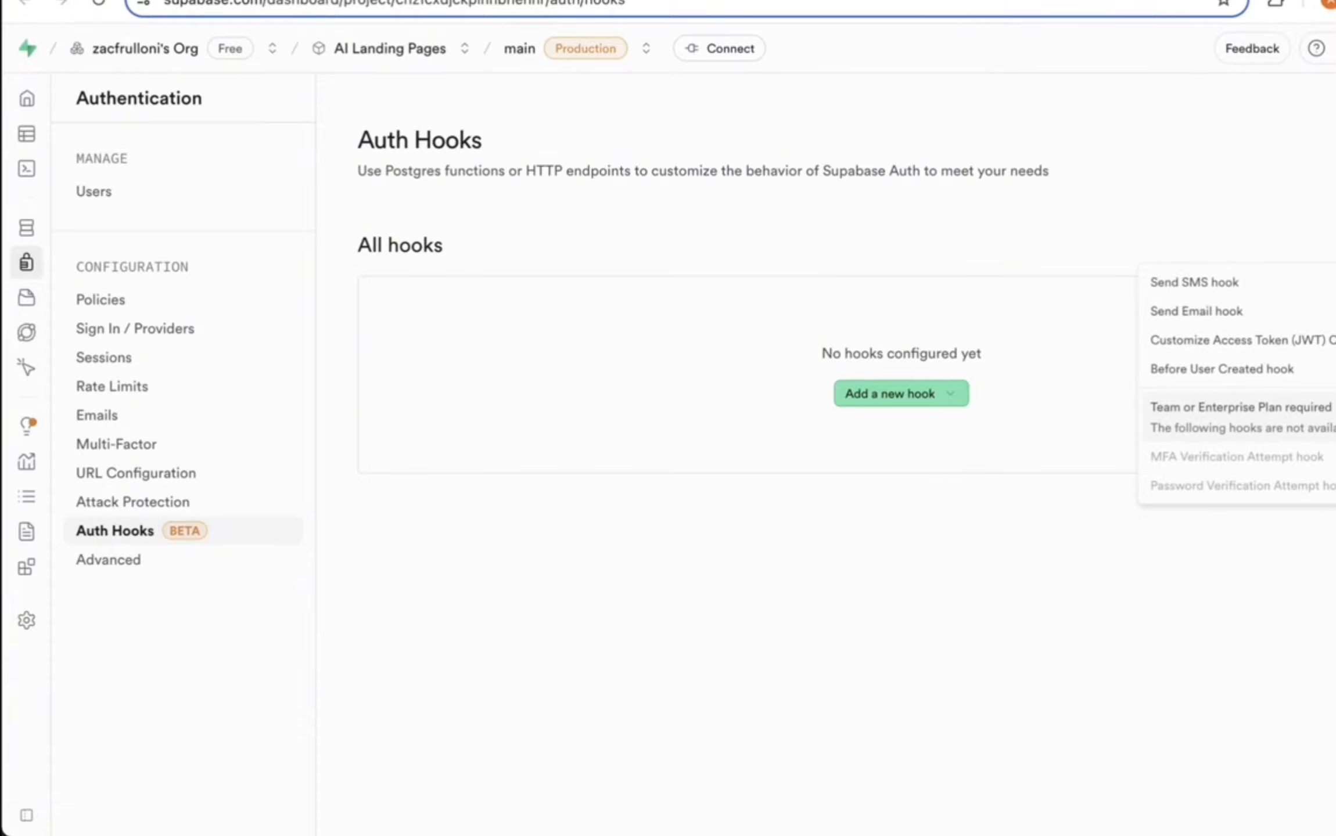
pyautogui.click(1221, 309)
pyautogui.click(900, 330)
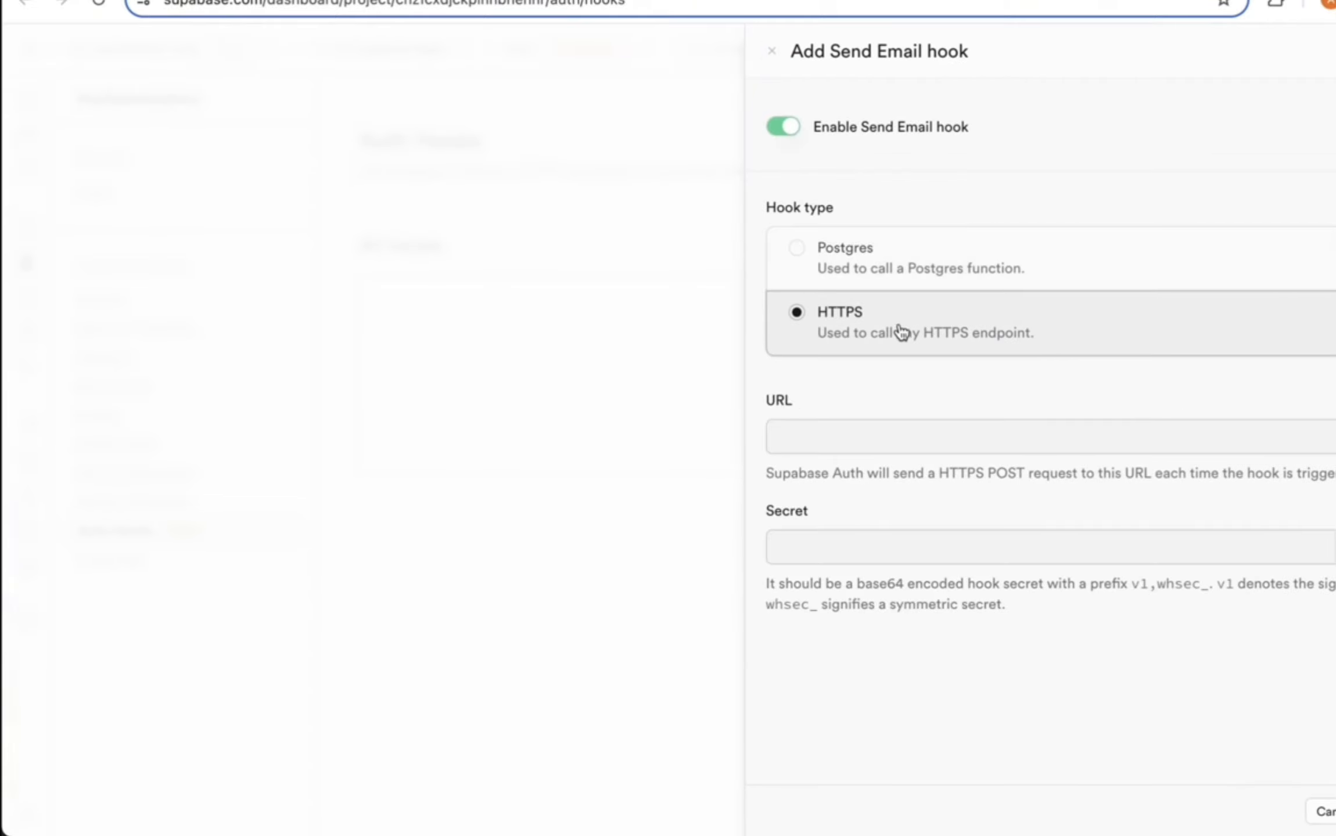
pyautogui.click(863, 434)
pyautogui.hotkey('ctrl', 'v')
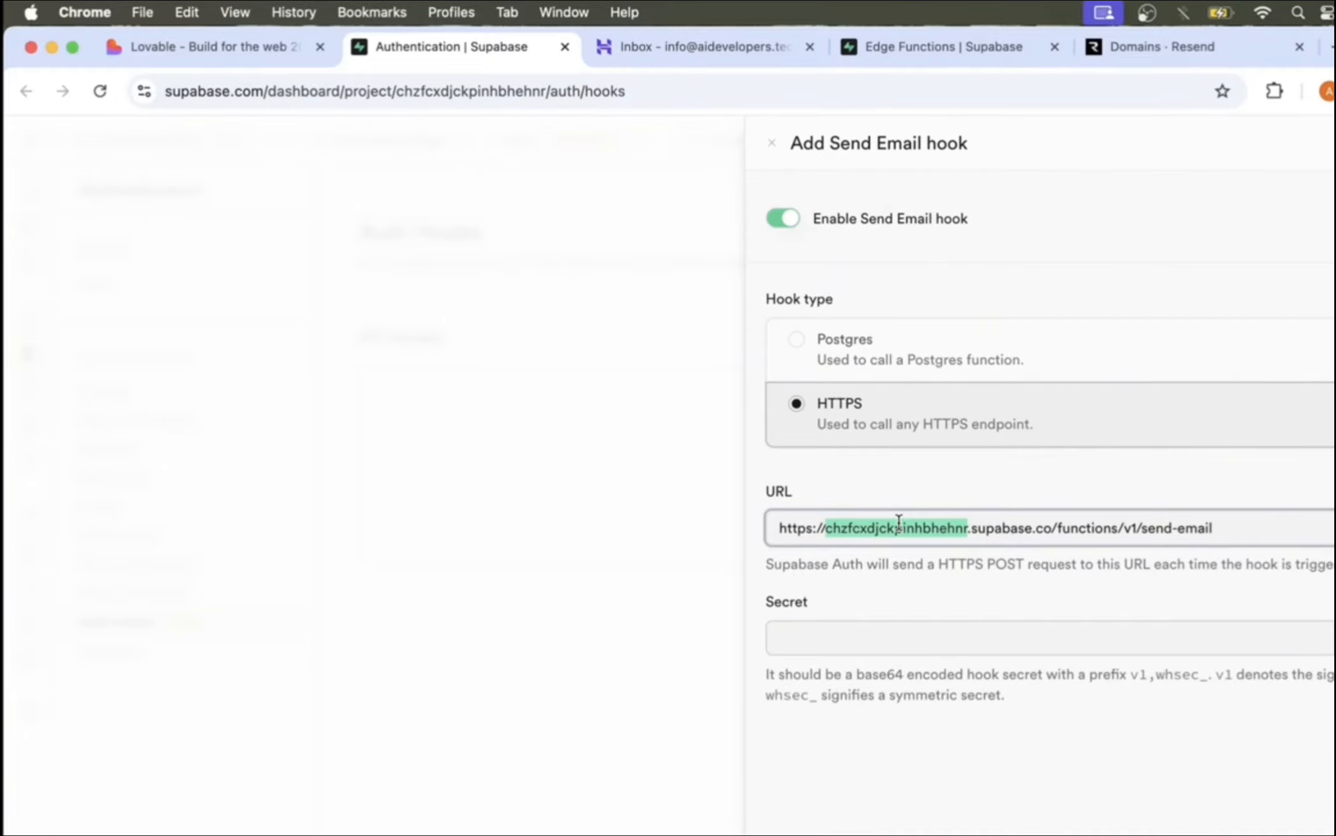
pyautogui.click(1266, 637)
pyautogui.press('super+v')
pyautogui.click(1290, 534)
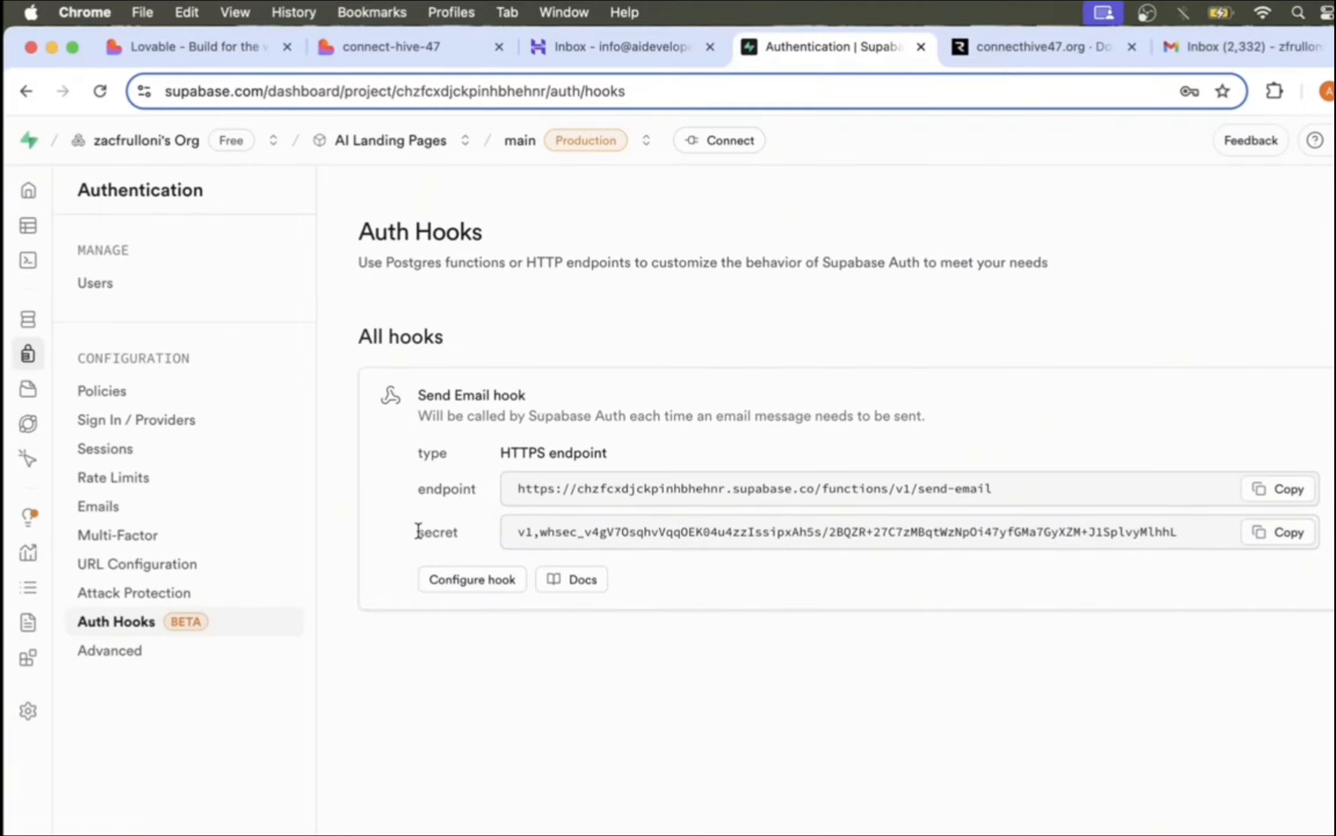
pyautogui.moveTo(417, 531); pyautogui.dragTo(1015, 562)
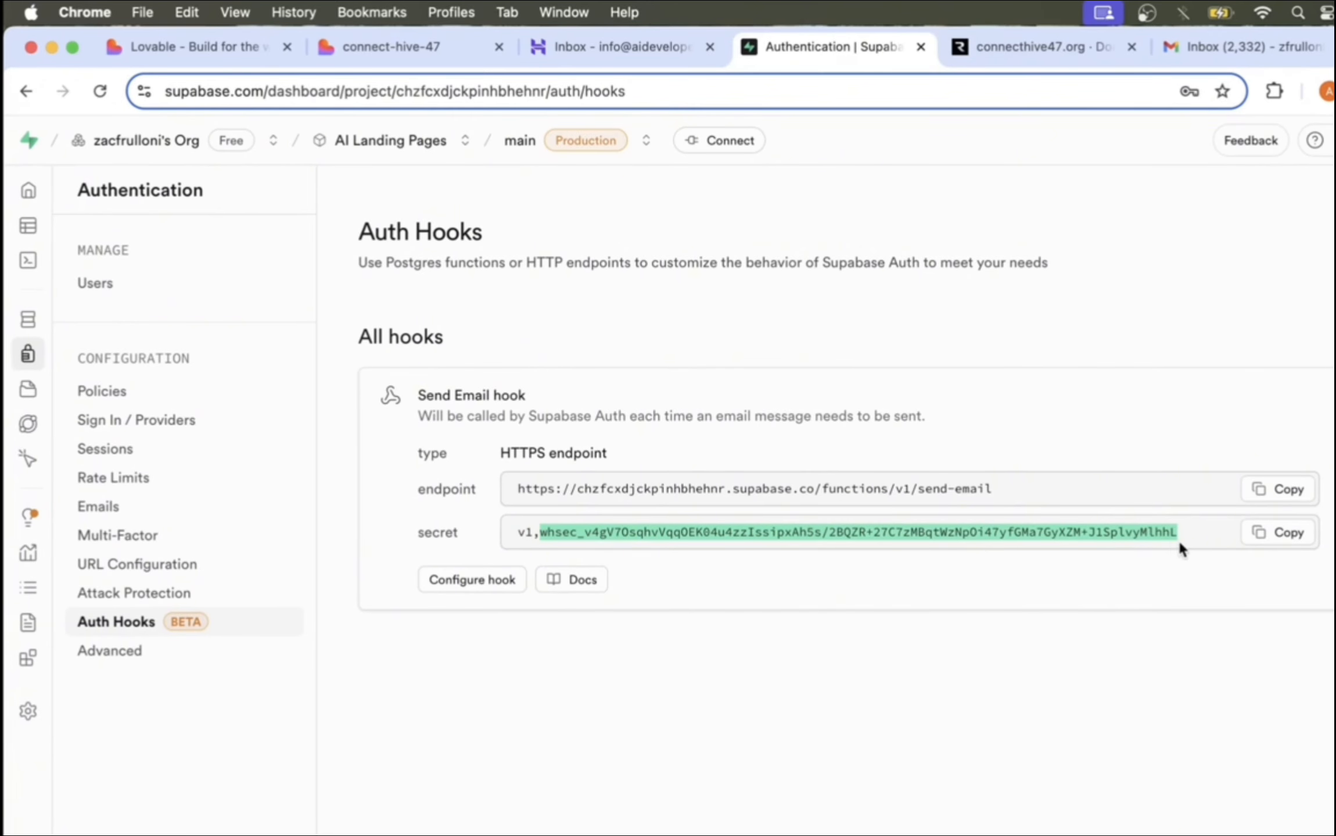
pyautogui.click(522, 537)
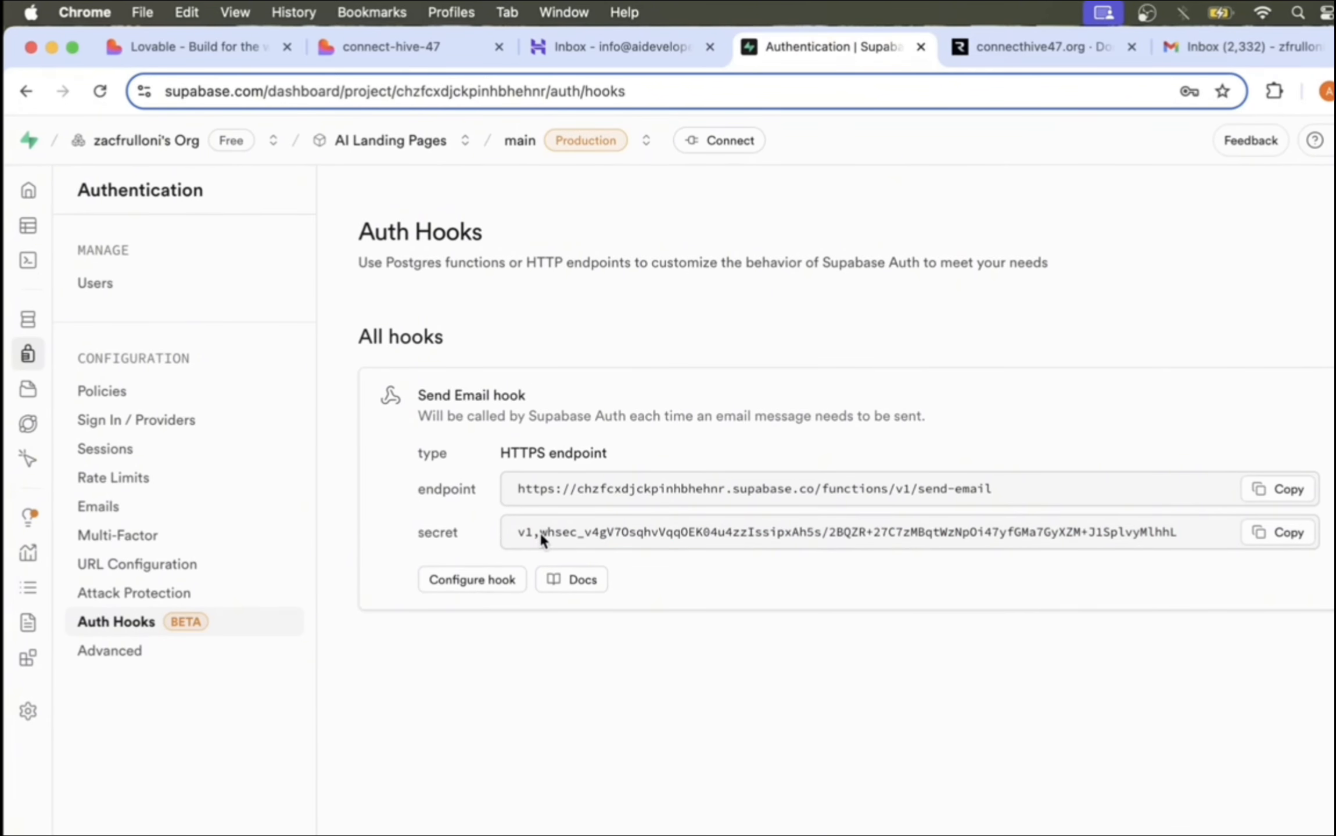
pyautogui.moveTo(539, 532); pyautogui.dragTo(1177, 532)
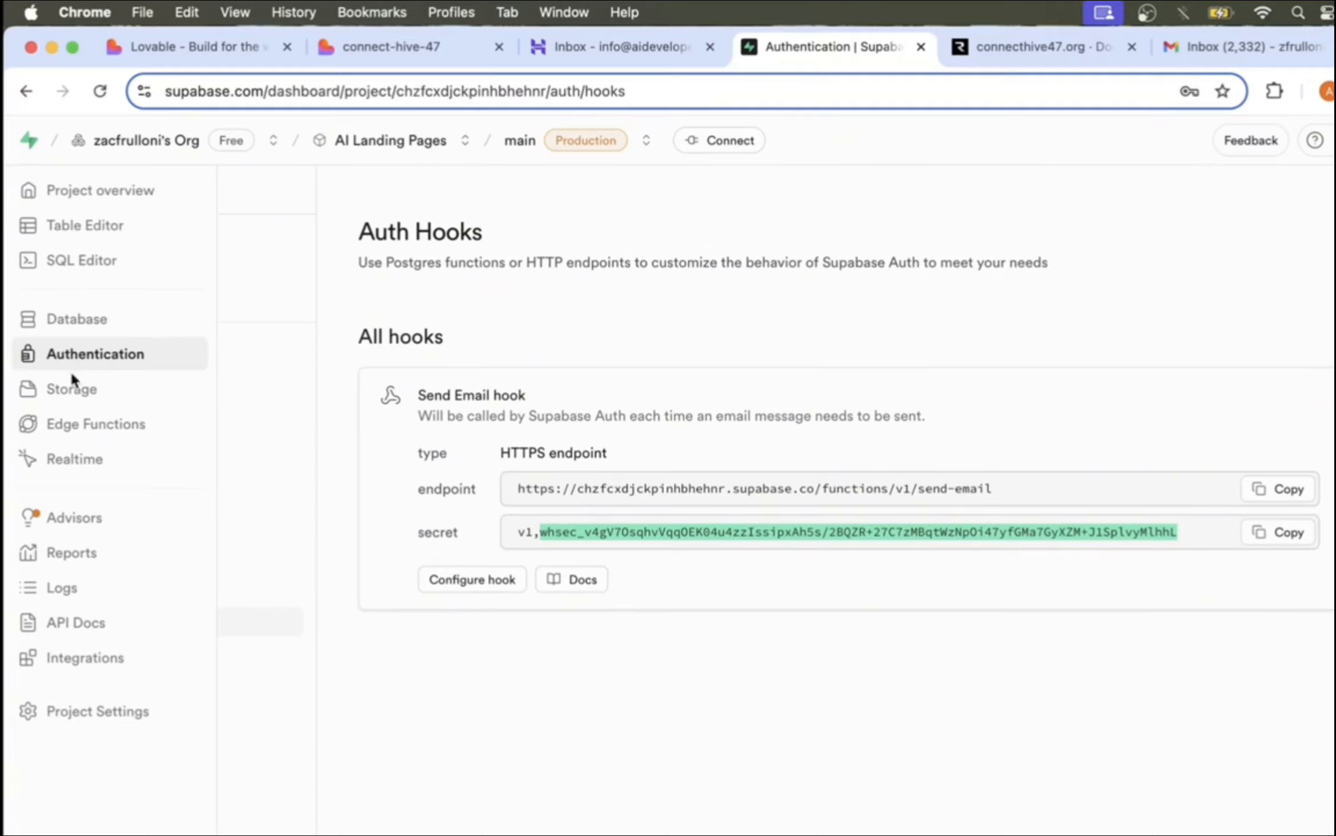
# Step: Save the hook's secret as the edge function secret SEND_EMAIL_HOOK_SECRET
pyautogui.click(80, 423)
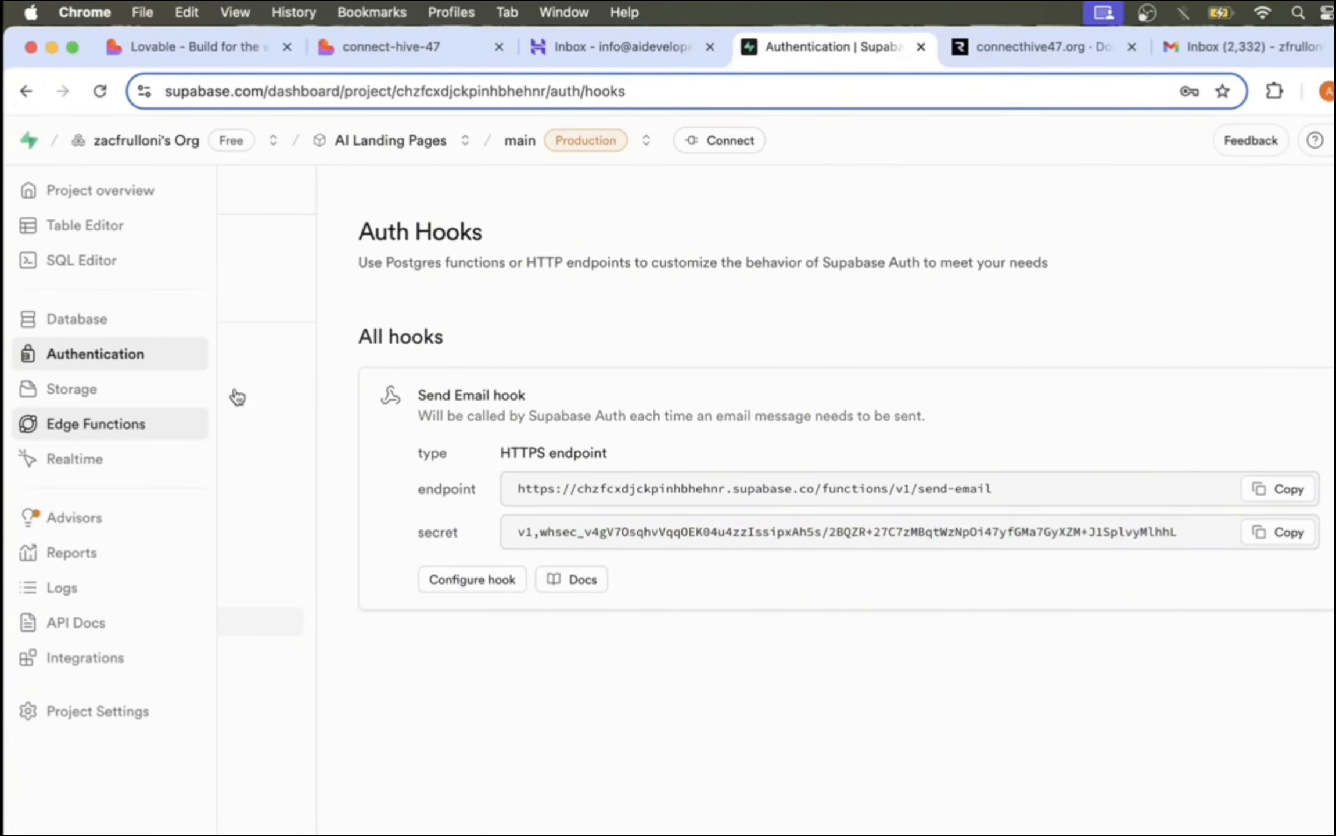
pyautogui.click(128, 313)
pyautogui.scroll(-4, 593, 466)
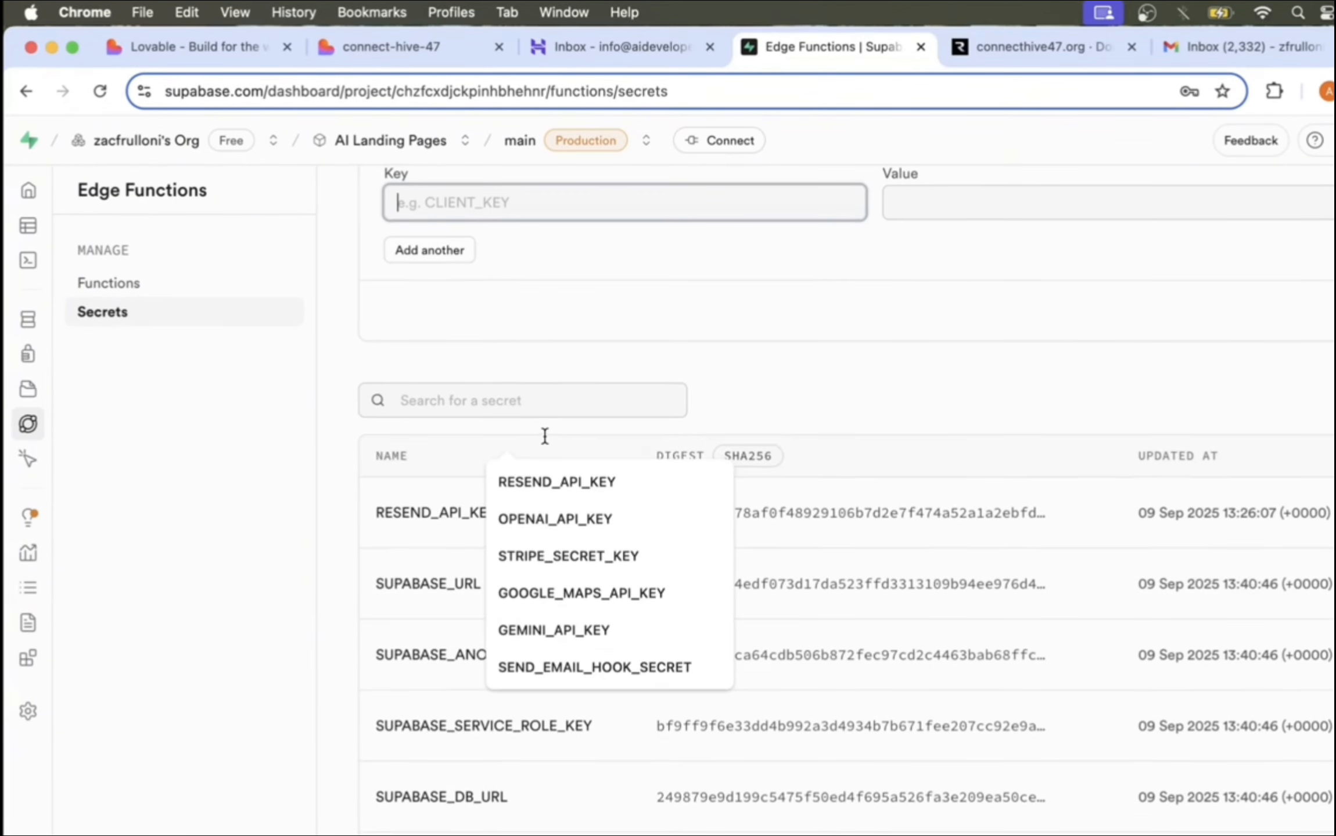
pyautogui.scroll(4, 545, 436)
pyautogui.write('SEND')
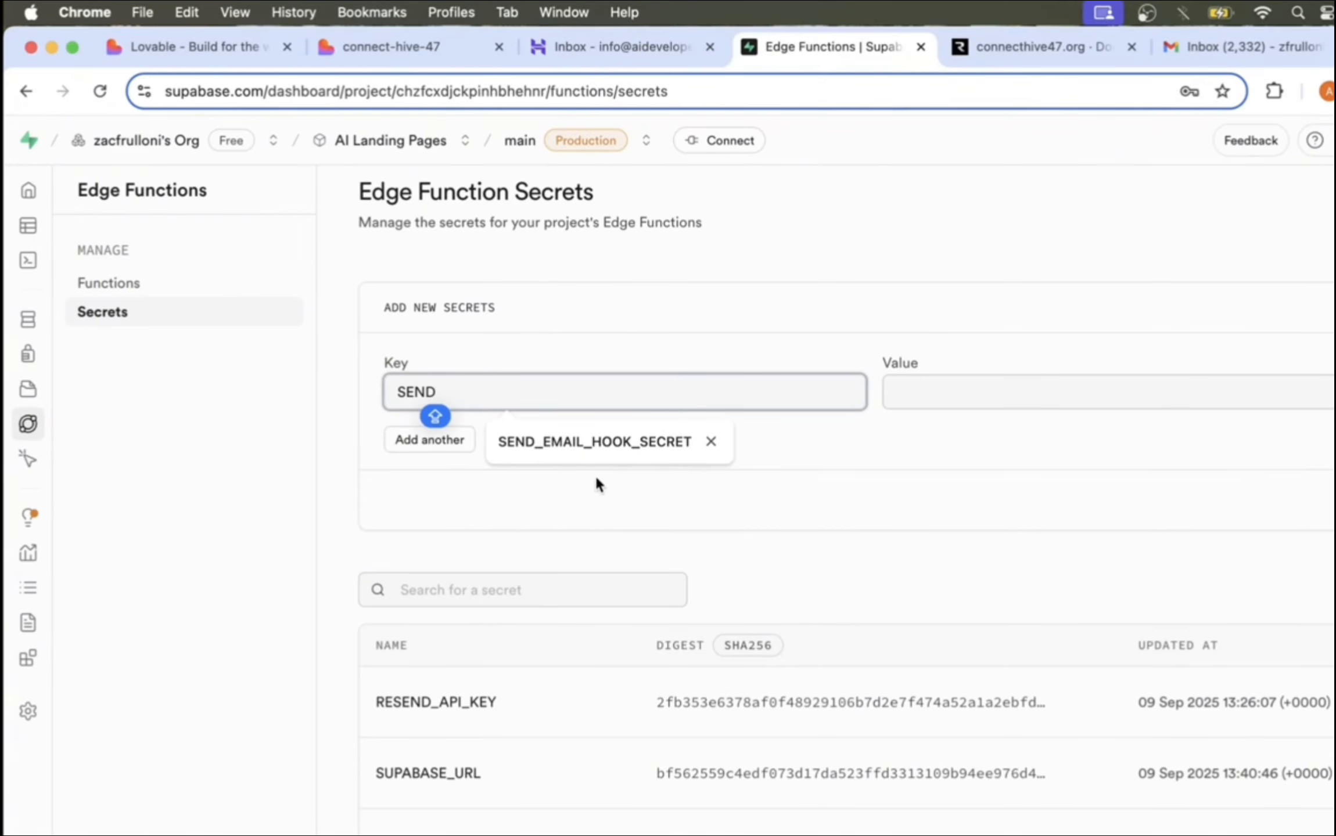
pyautogui.click(599, 444)
pyautogui.click(921, 398)
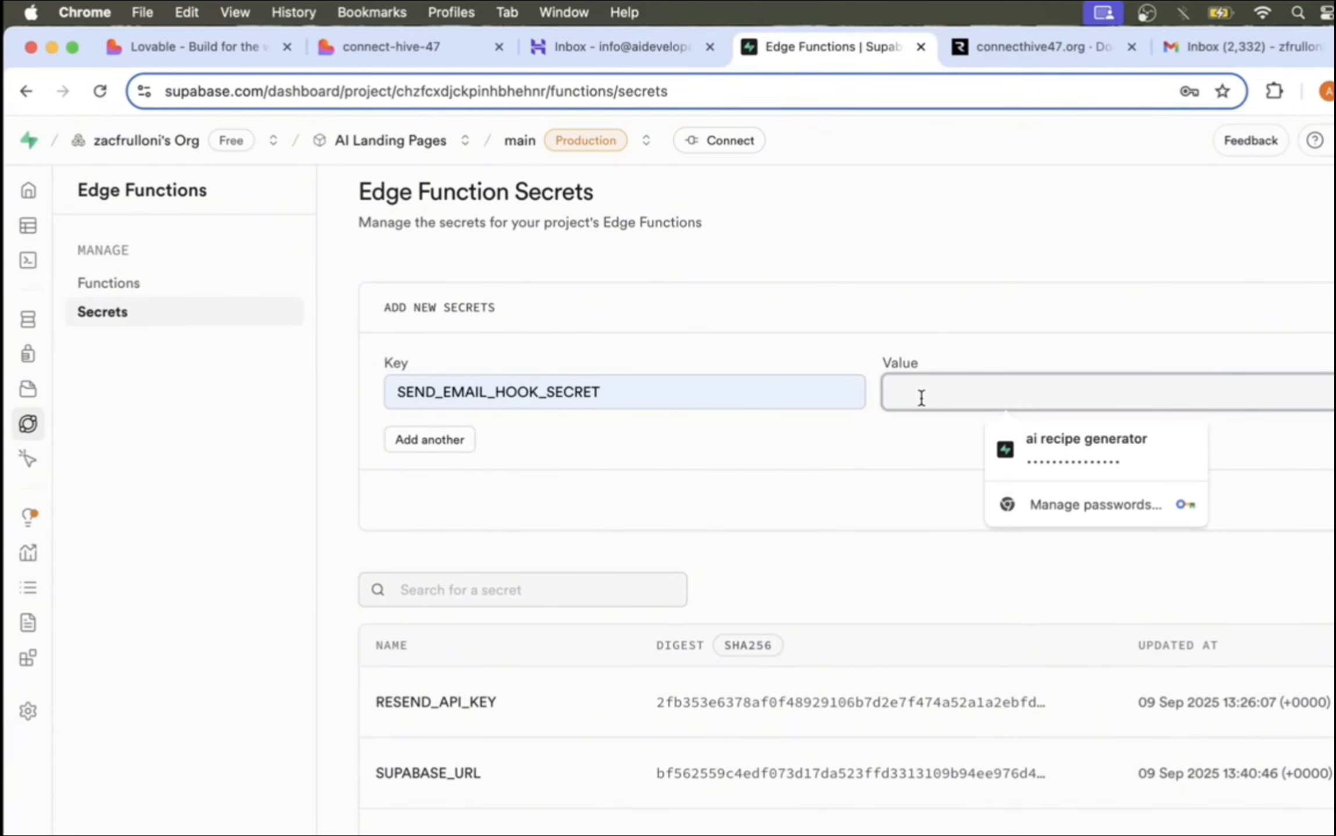
pyautogui.press('super+v')
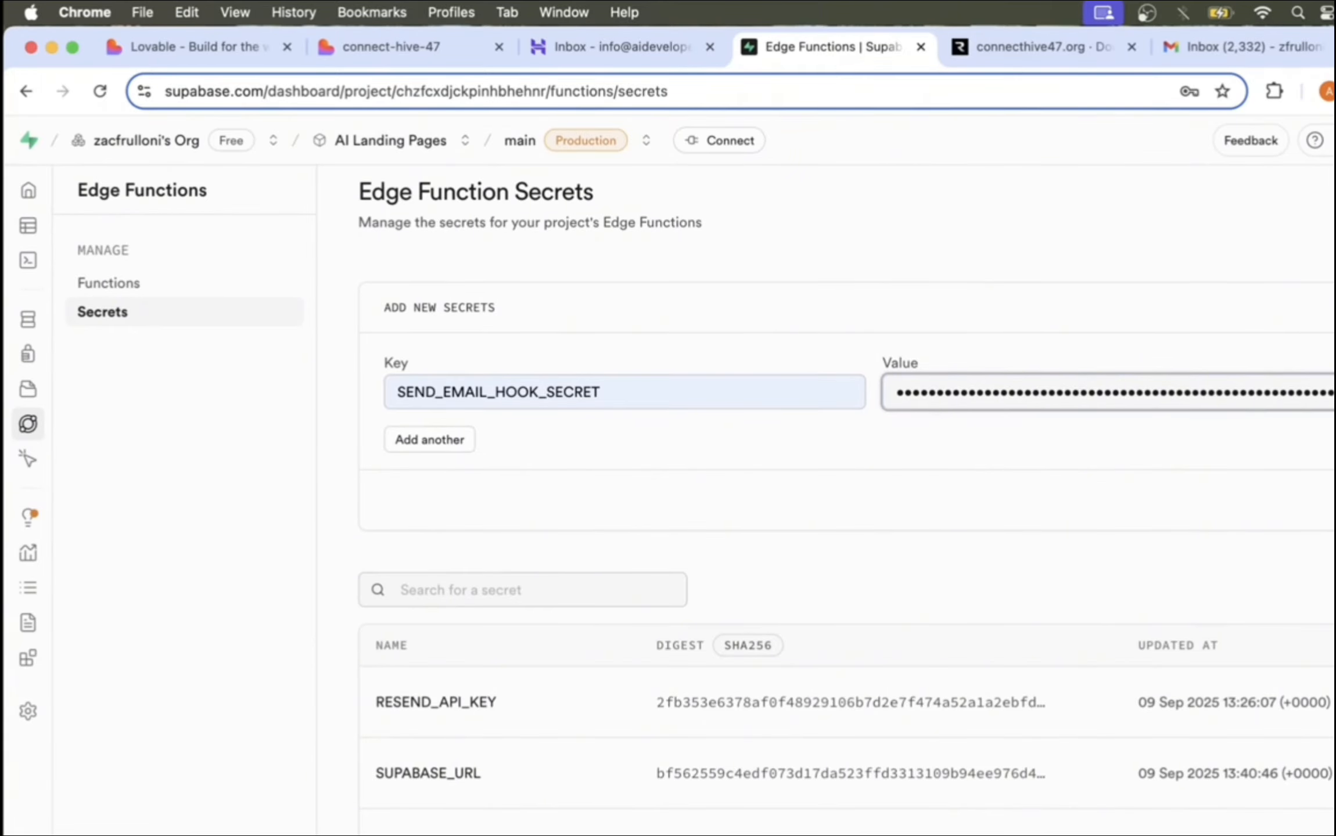
pyautogui.press('Return')
pyautogui.click(387, 50)
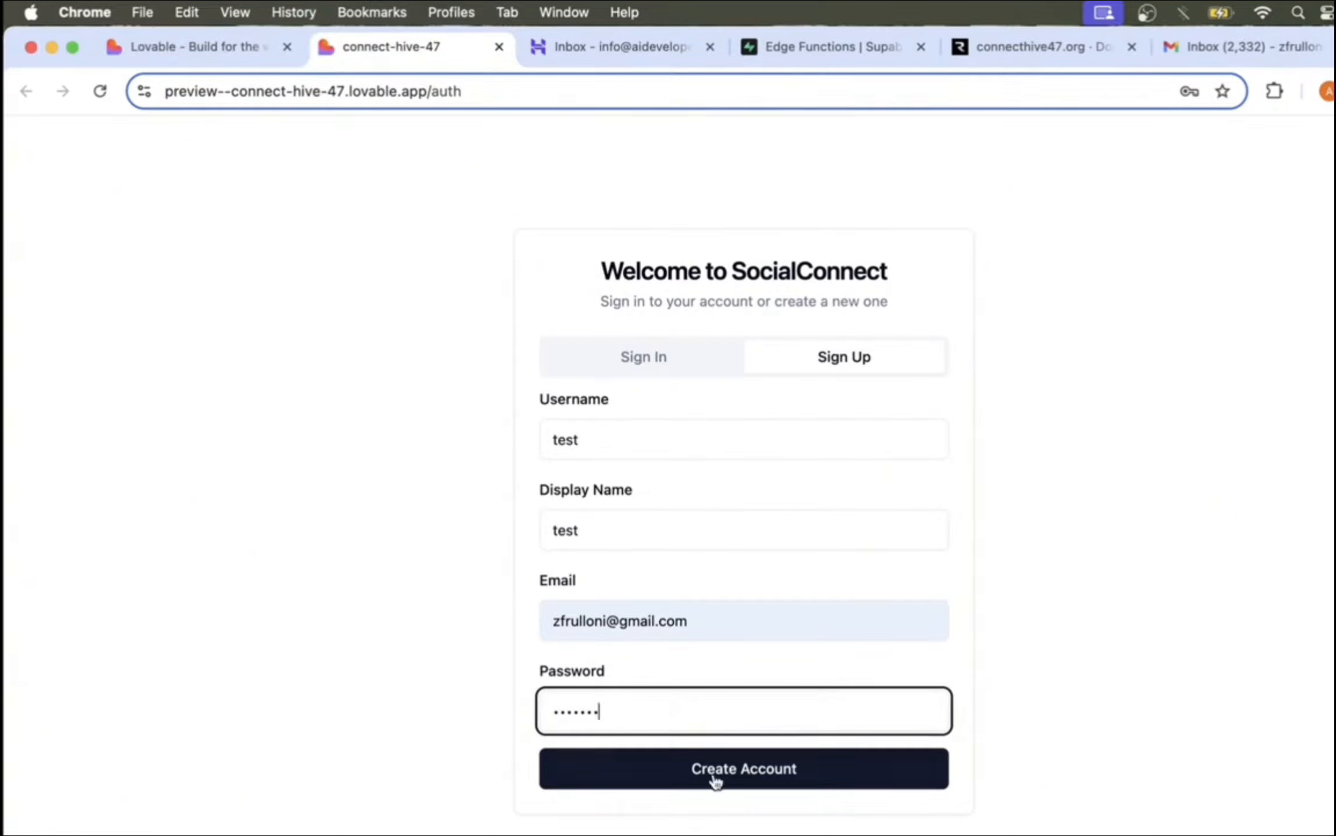
# Step: Create the test account, then open the 'Confirm your ConnectHive account' email in Gmail
pyautogui.click(757, 781)
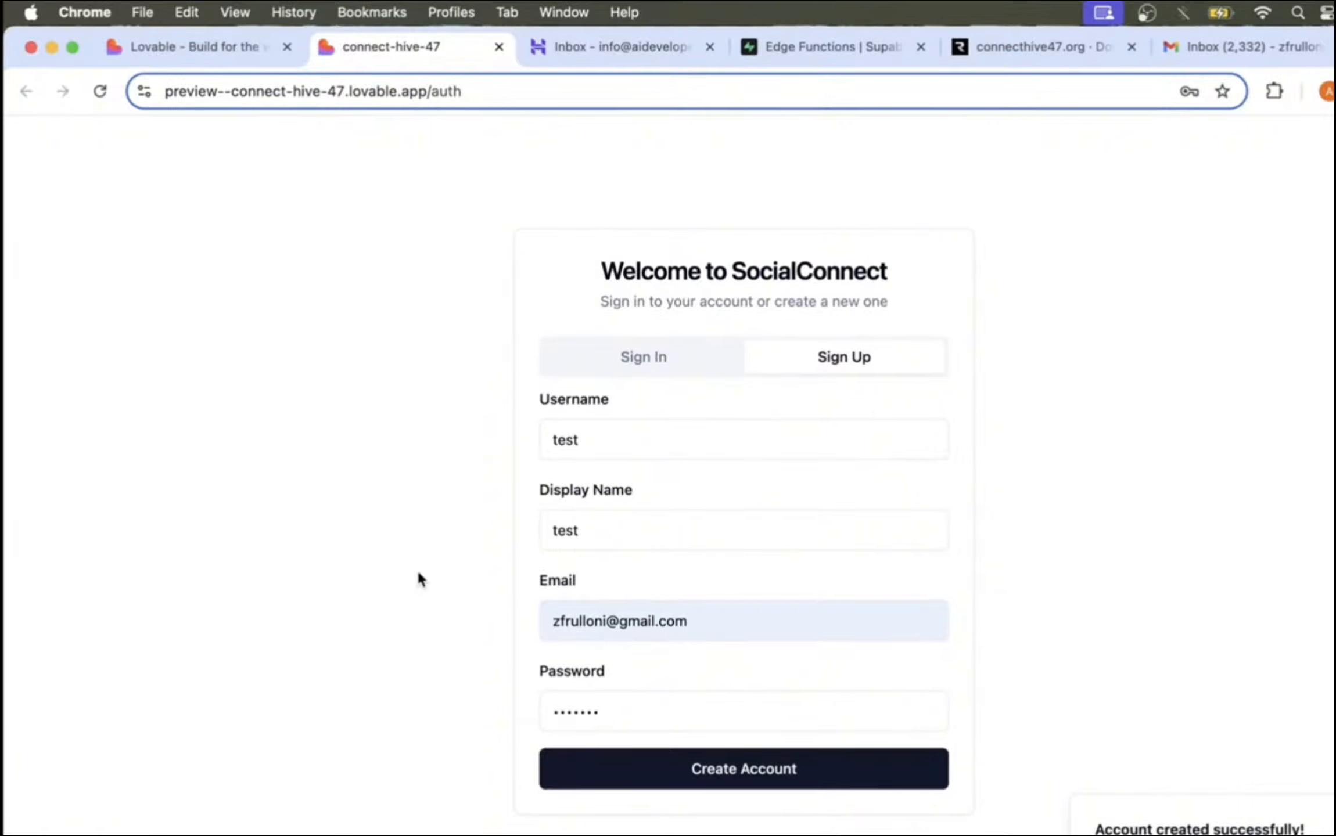
pyautogui.click(1231, 47)
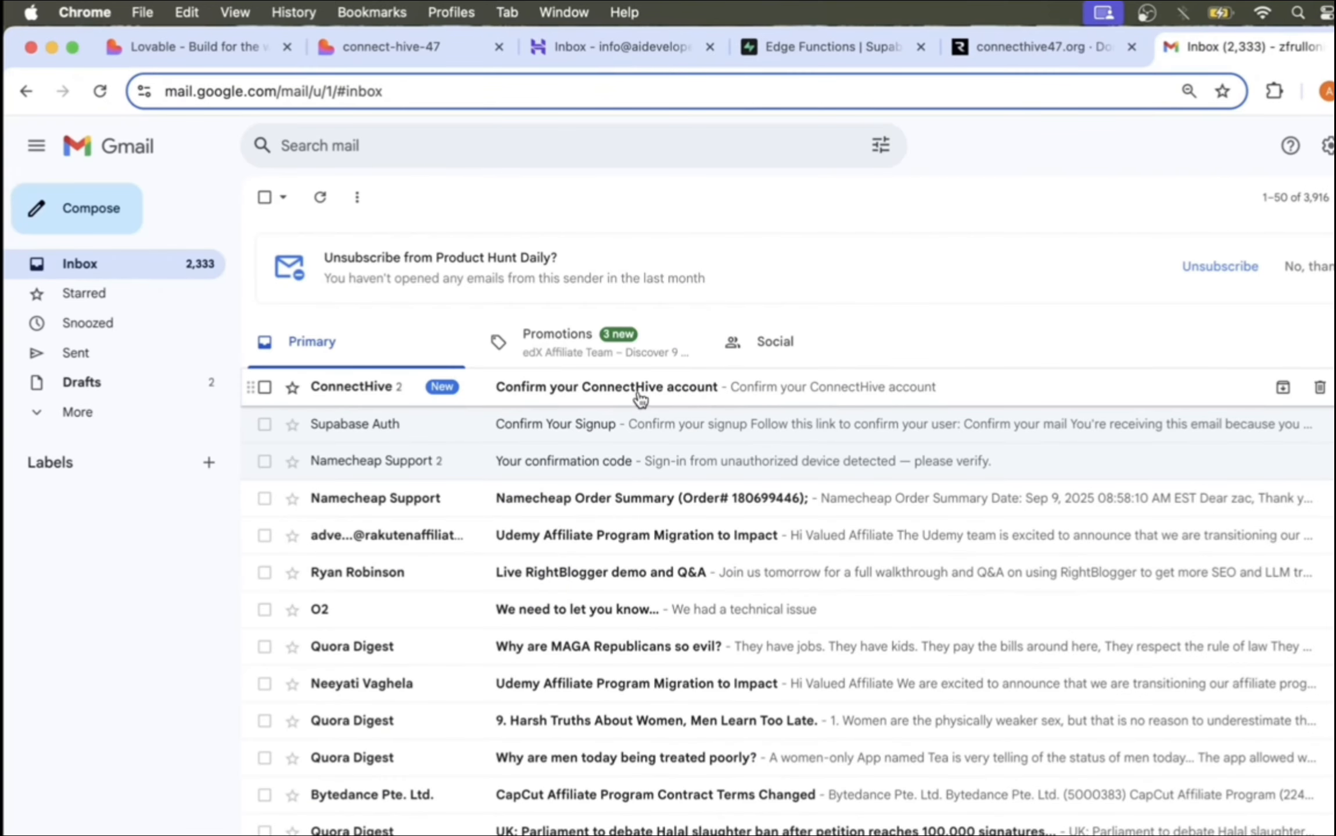
pyautogui.click(581, 388)
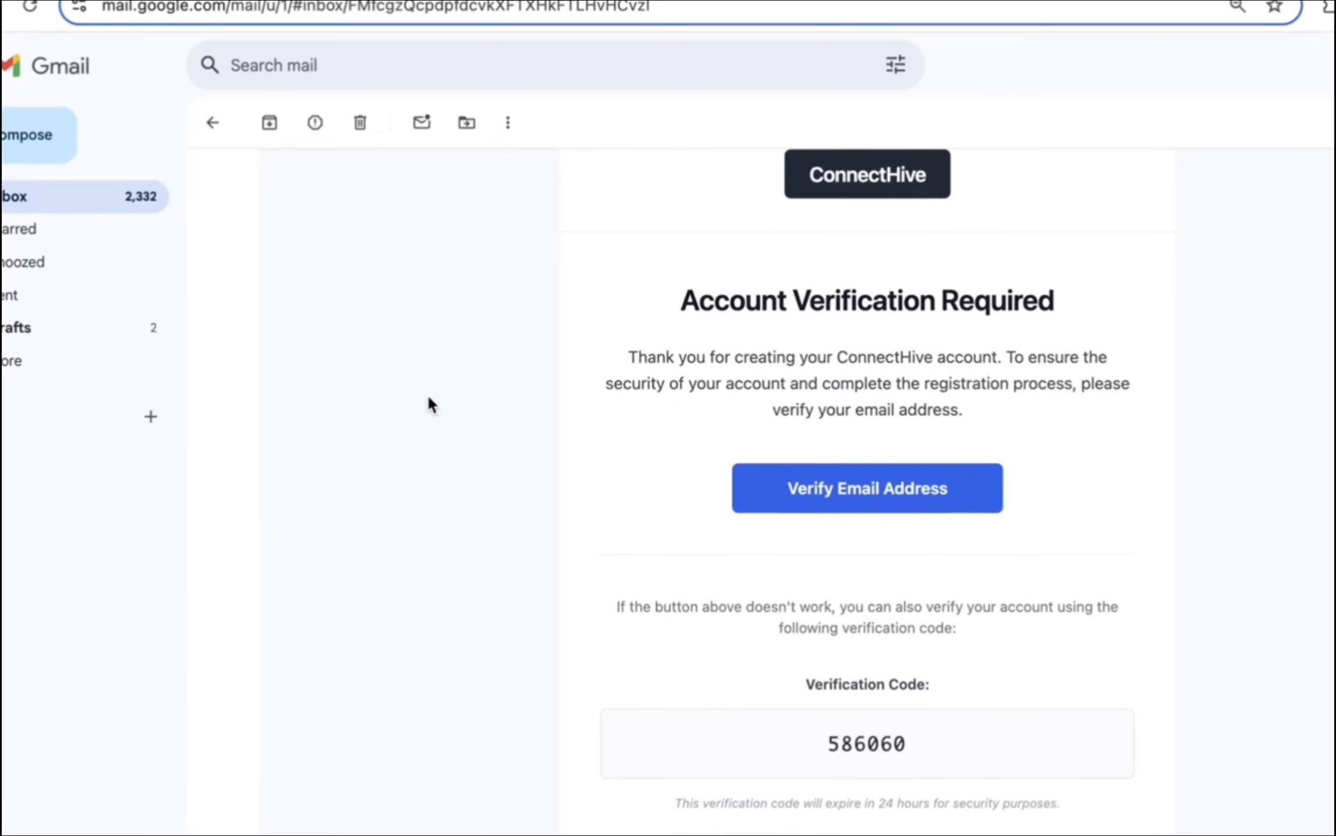
# Step: Scroll through the email to check its logo, Verify Email Address button and verification code
pyautogui.scroll(-5, 428, 397)
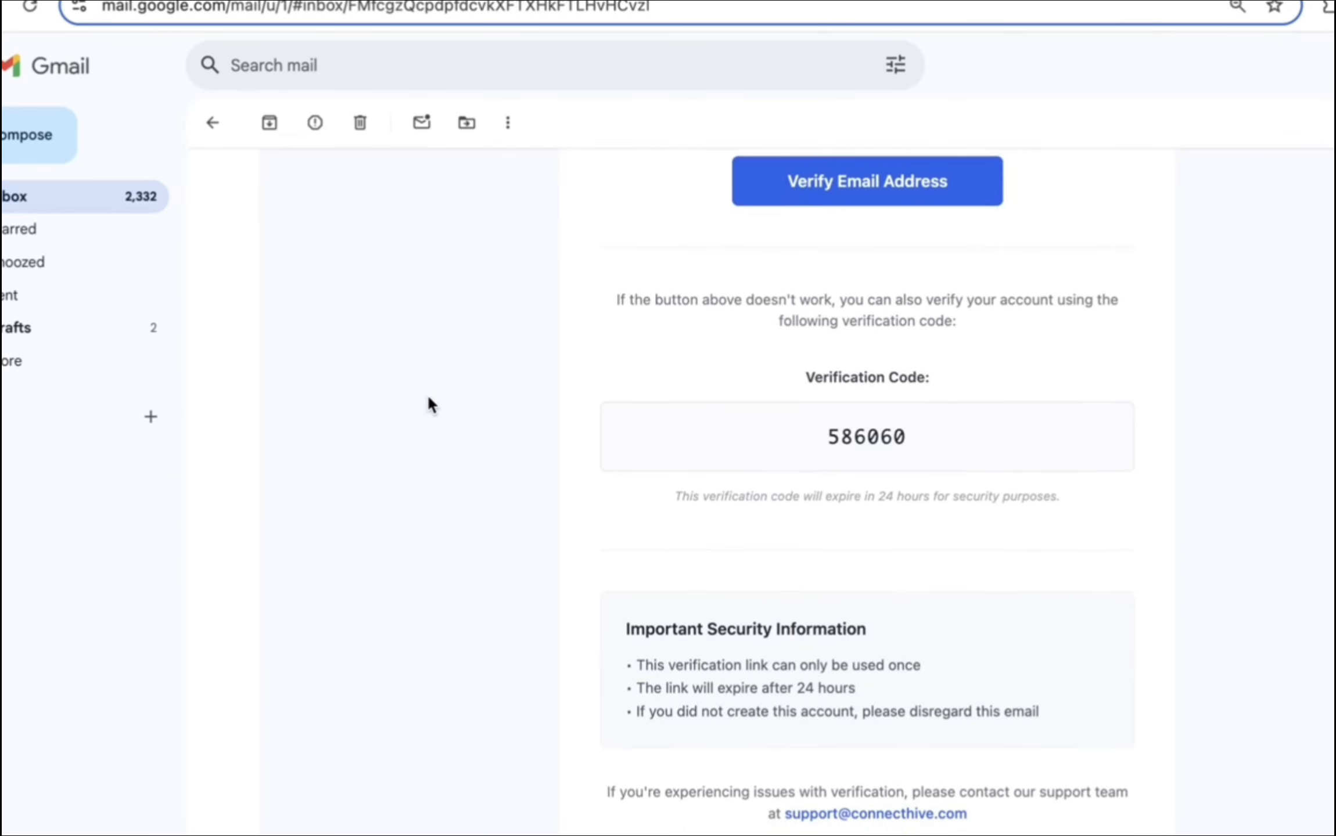
pyautogui.scroll(-3, 428, 397)
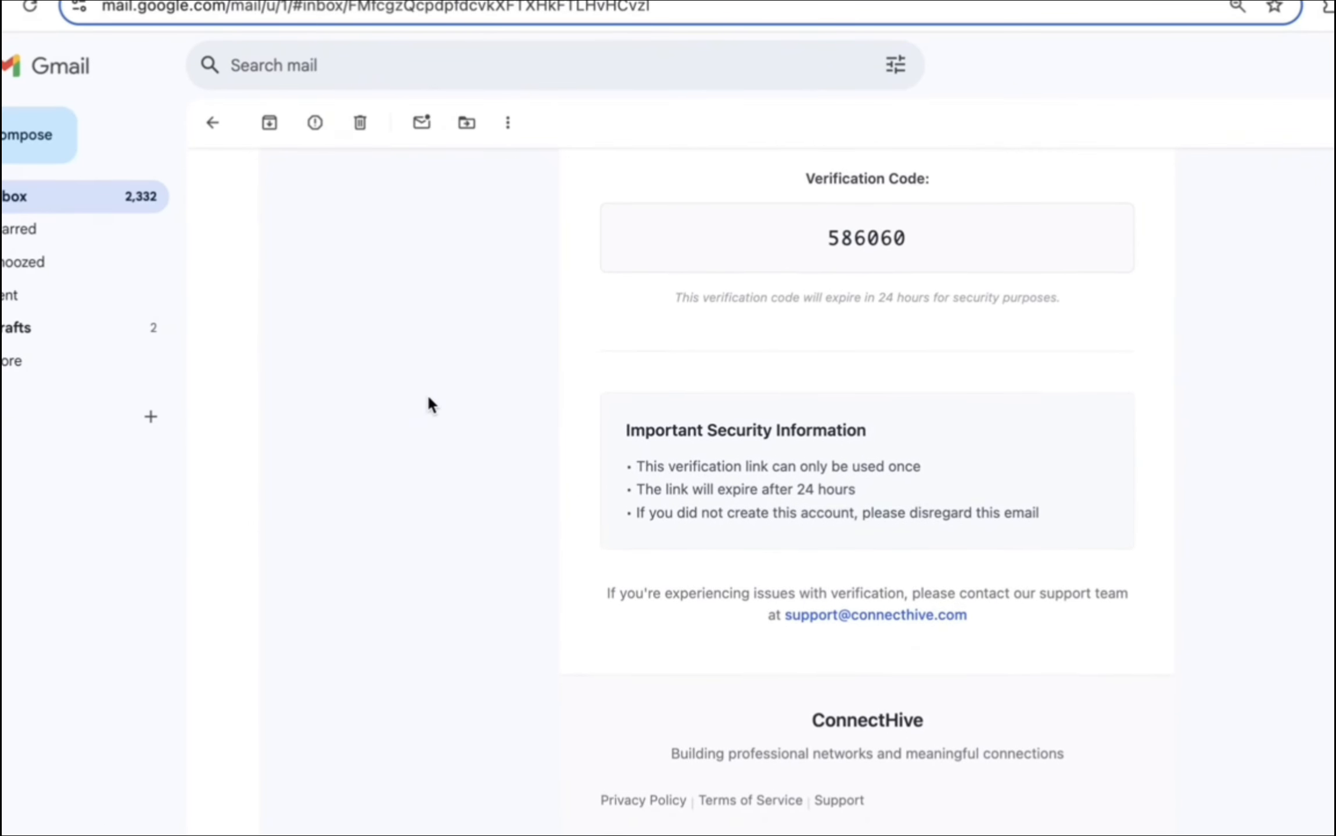
pyautogui.scroll(-3, 428, 397)
pyautogui.scroll(13, 428, 398)
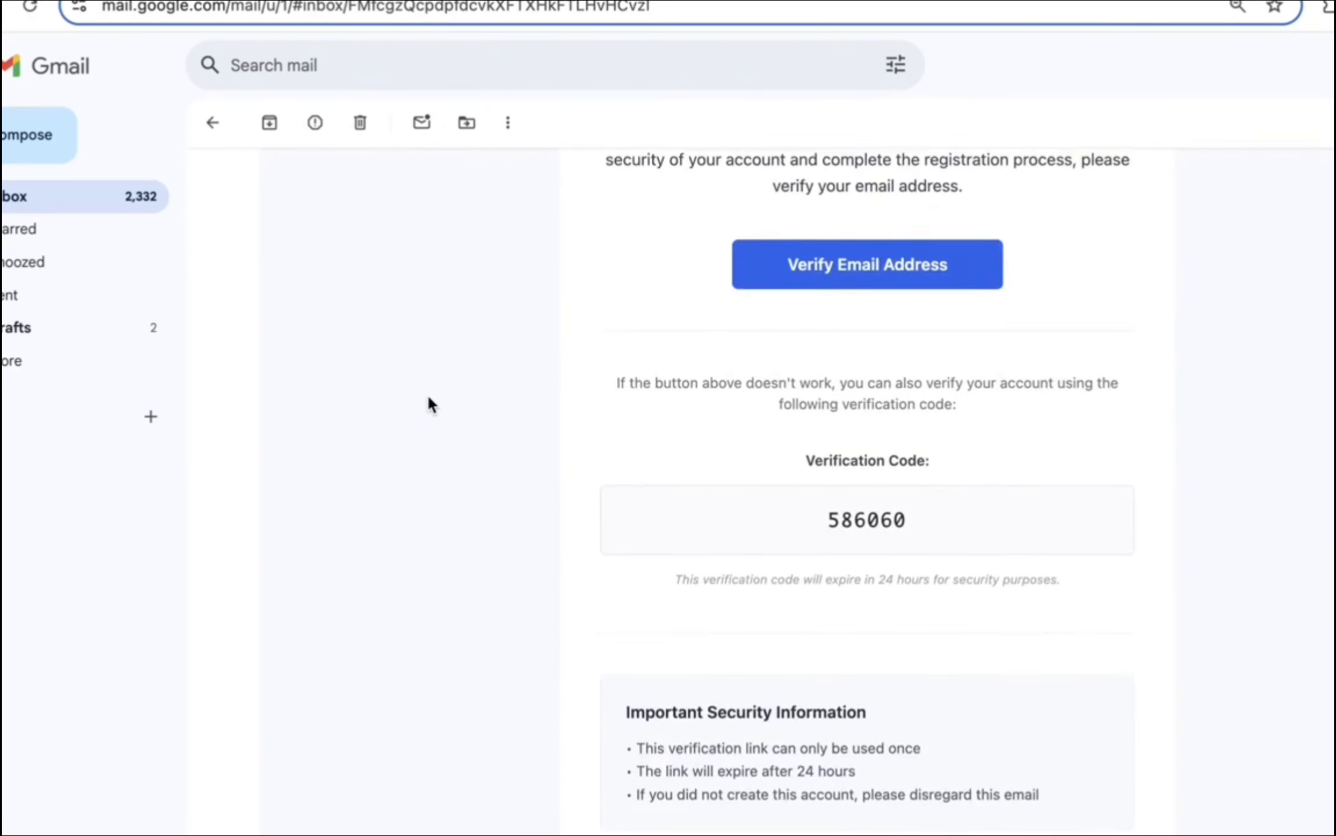
pyautogui.scroll(1, 427, 393)
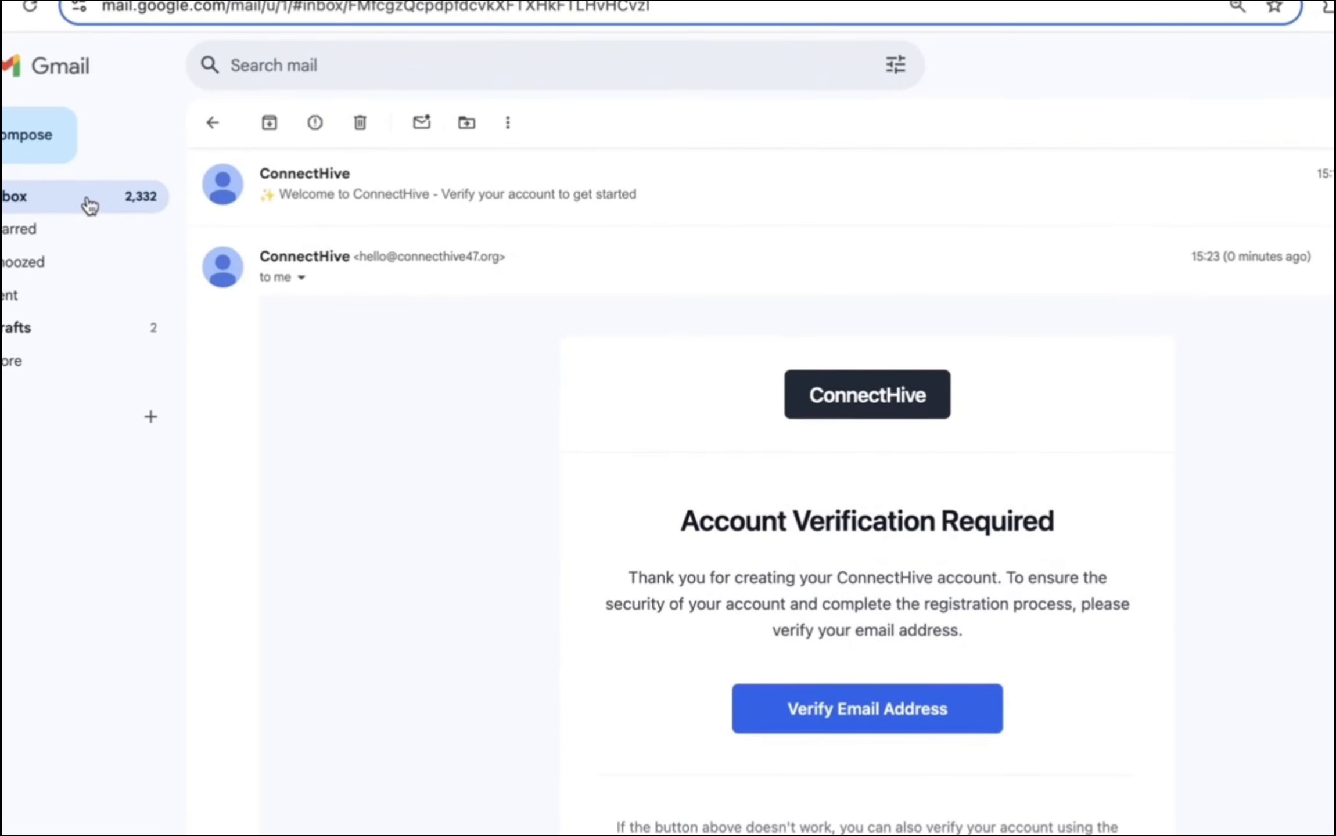
pyautogui.scroll(-3, 428, 397)
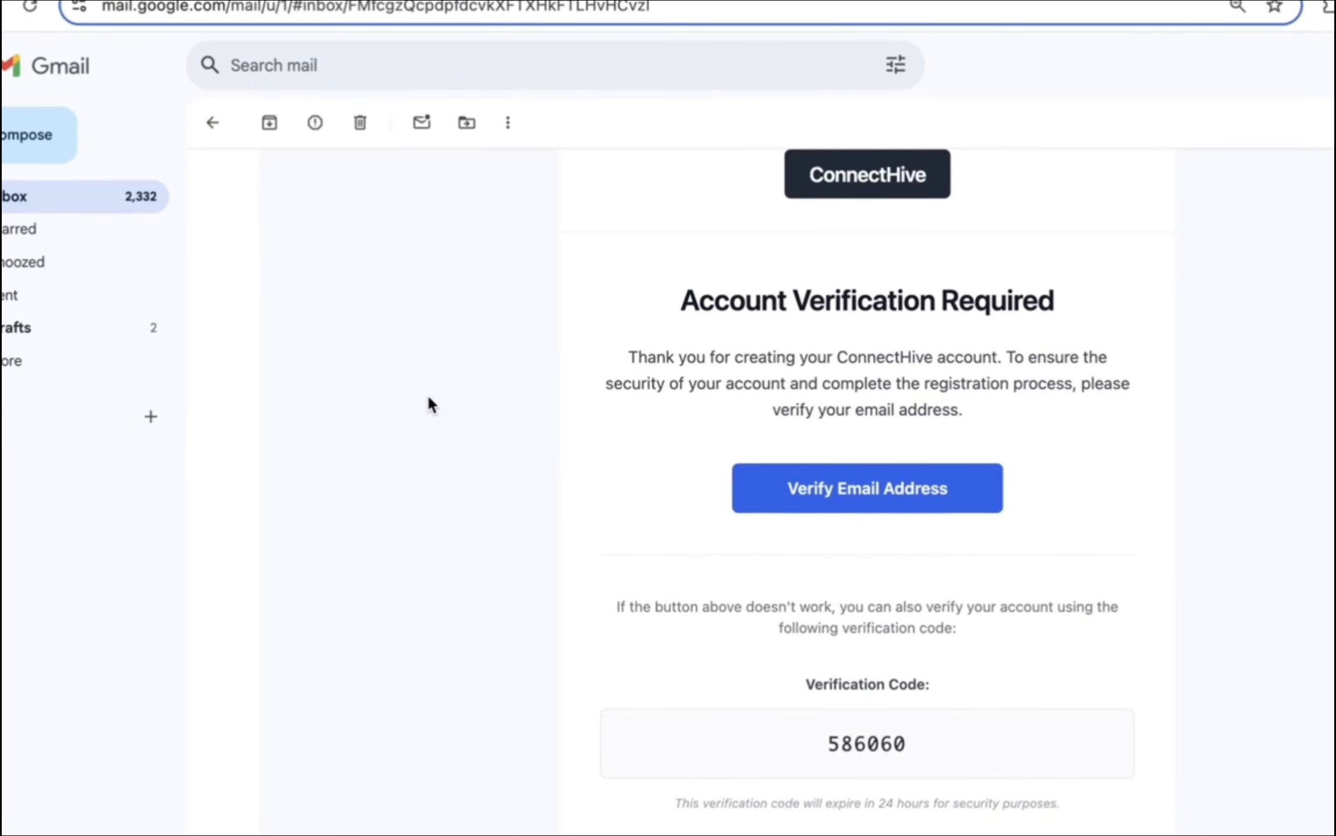
pyautogui.scroll(-3, 428, 397)
pyautogui.scroll(-2, 428, 397)
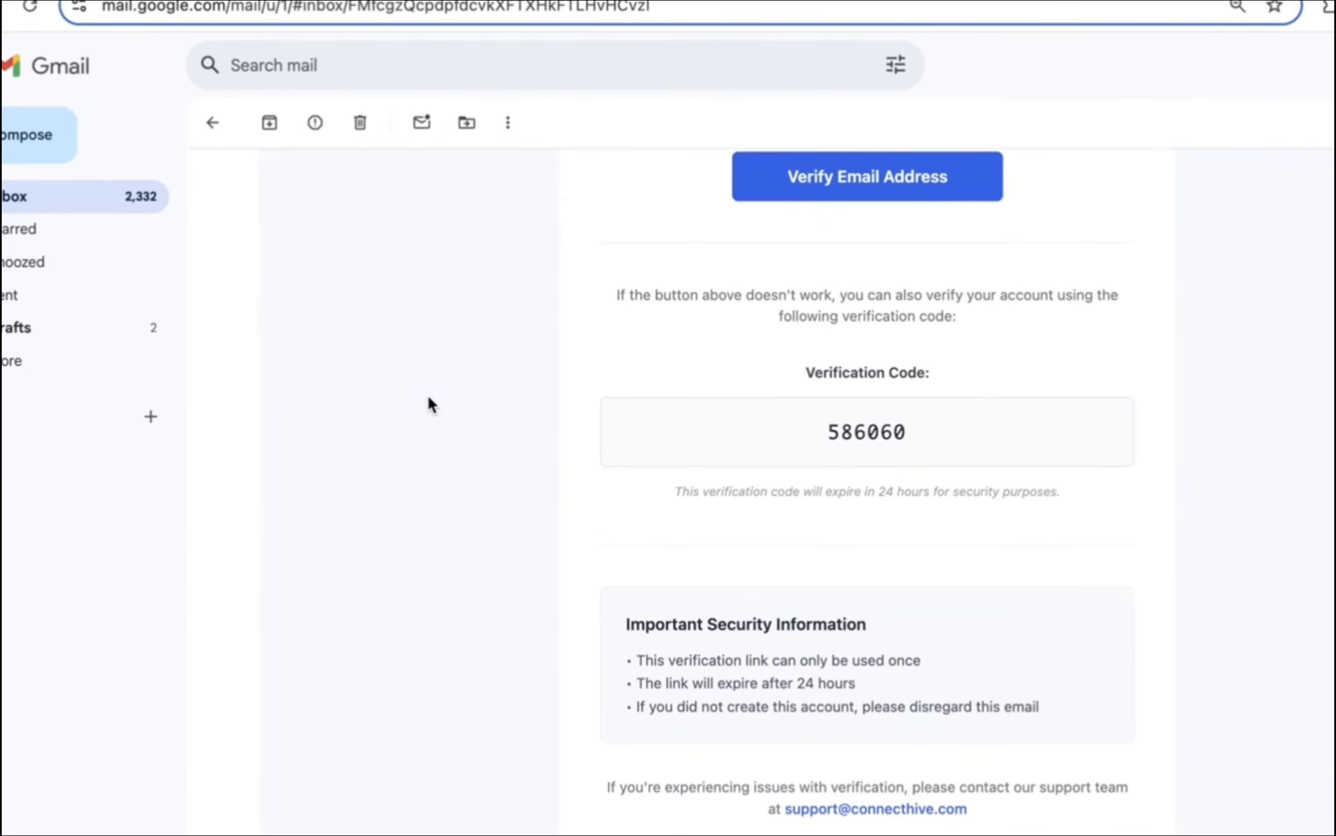
pyautogui.scroll(-2, 428, 397)
pyautogui.scroll(-2, 428, 398)
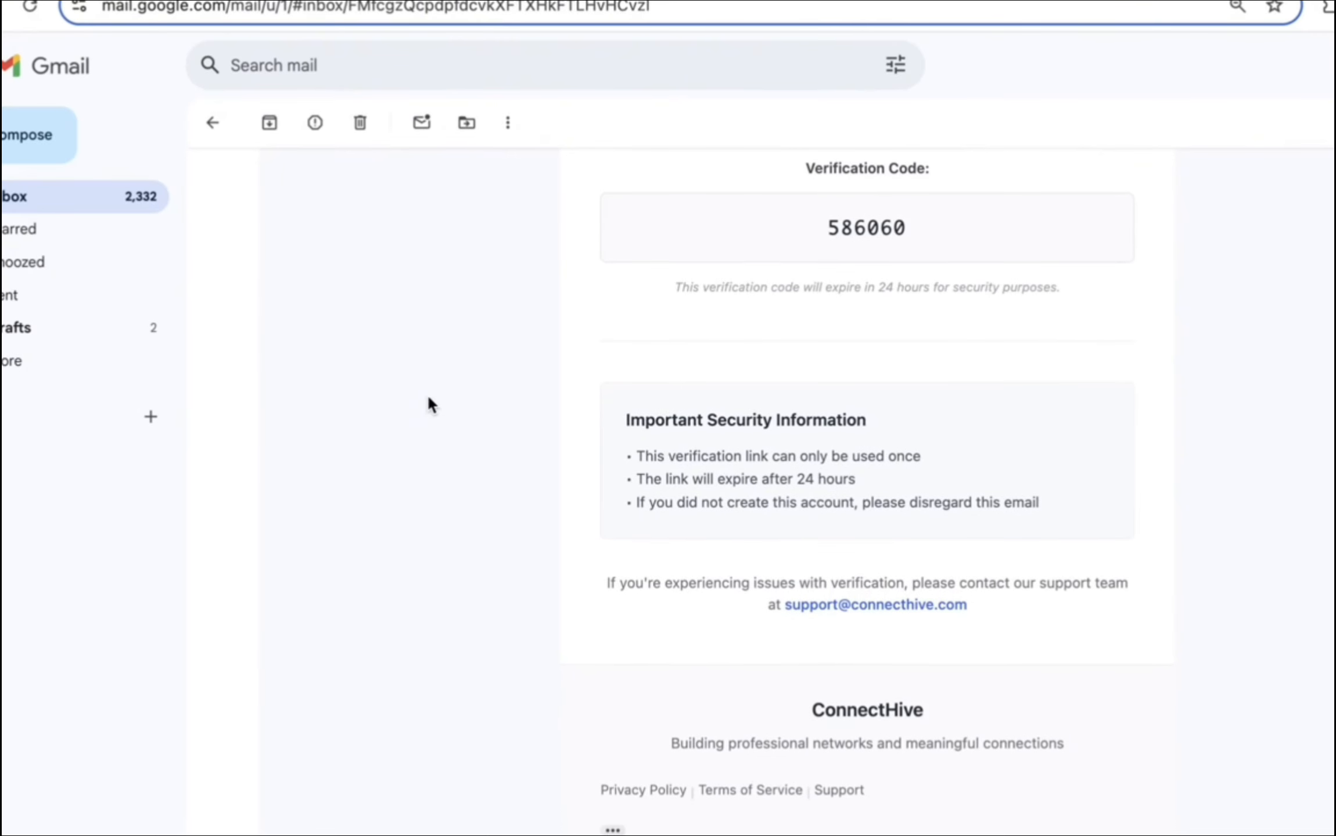
pyautogui.scroll(2, 428, 397)
pyautogui.scroll(-5, 428, 398)
pyautogui.scroll(15, 428, 397)
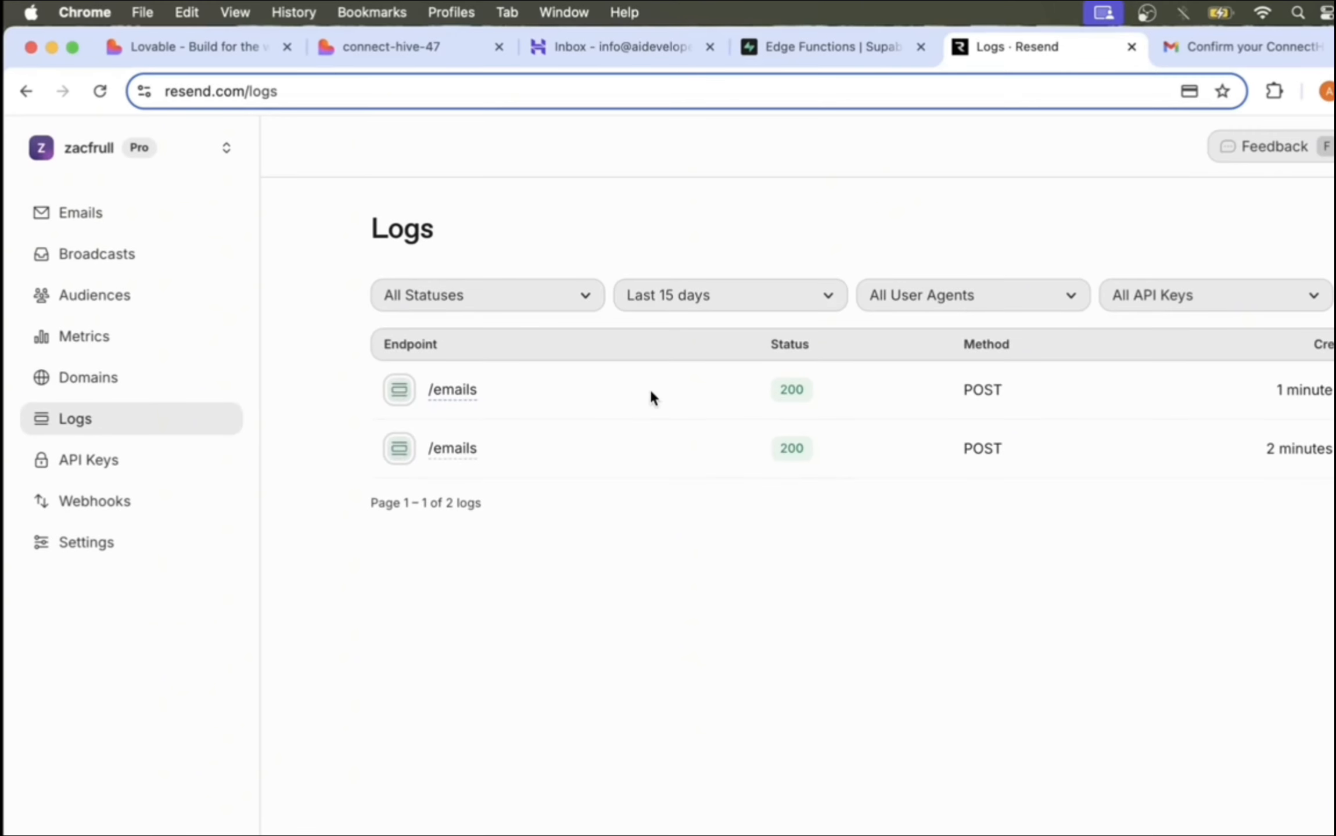
# Step: Review the latest Resend /emails log's request body, then confirm both emails show Delivered
pyautogui.click(450, 402)
pyautogui.scroll(-3, 698, 470)
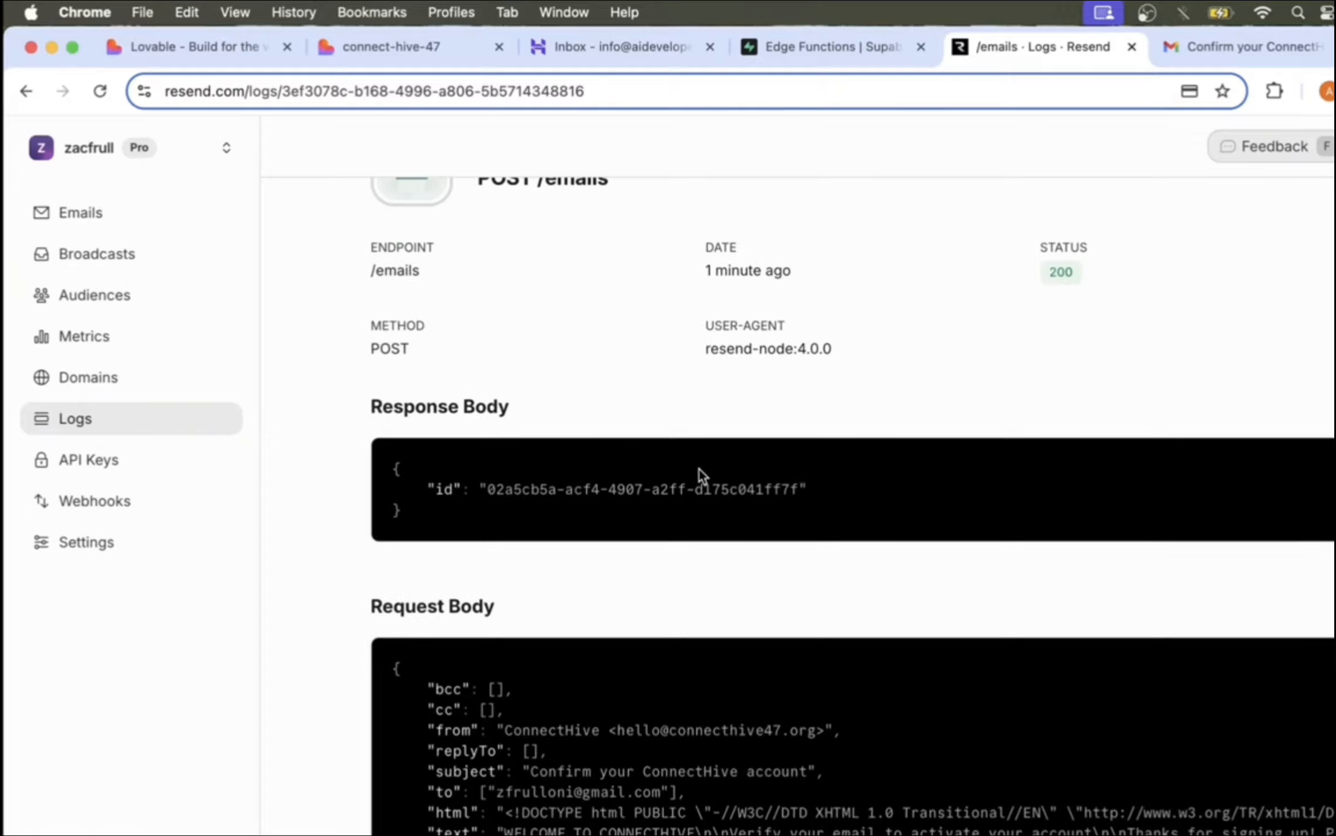
pyautogui.hscroll(10, 641, 774)
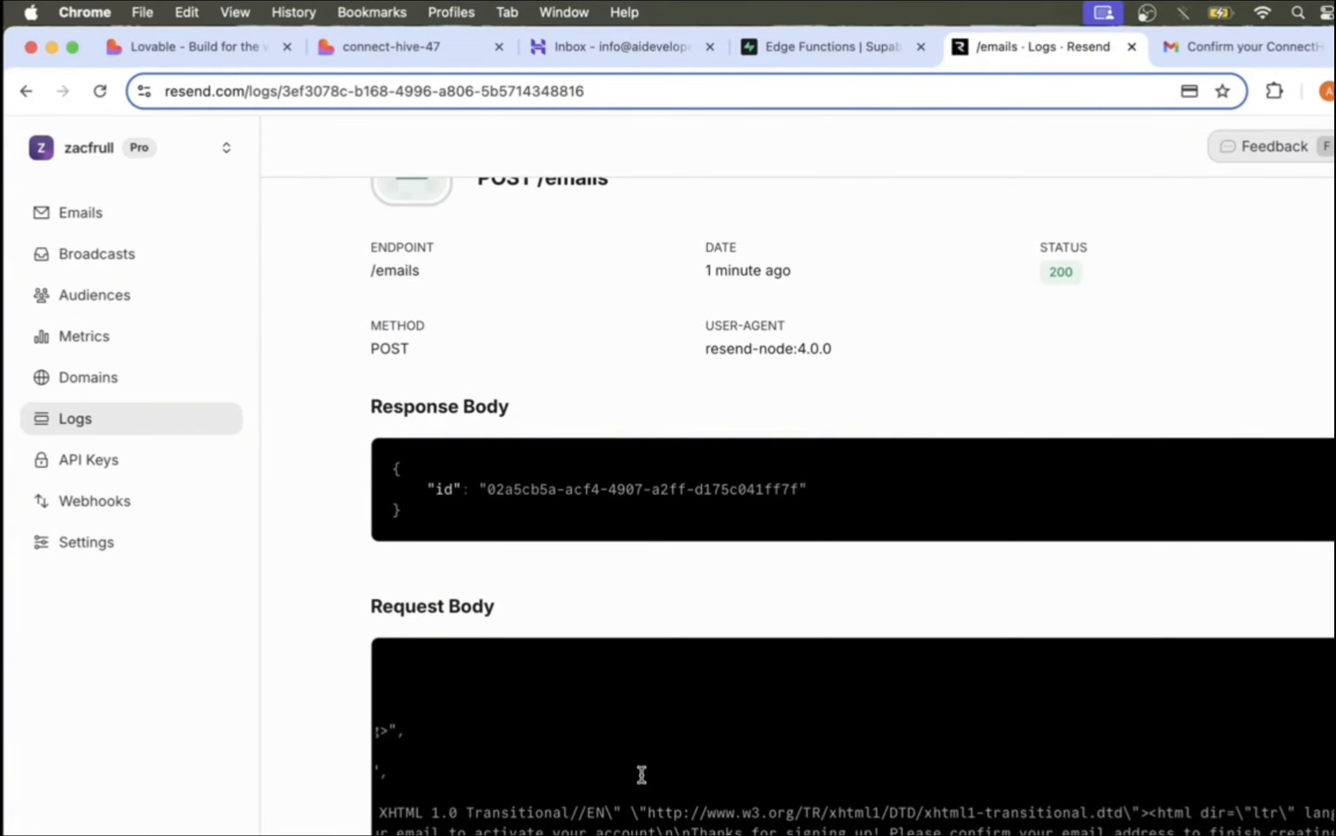
pyautogui.hscroll(-10, 641, 775)
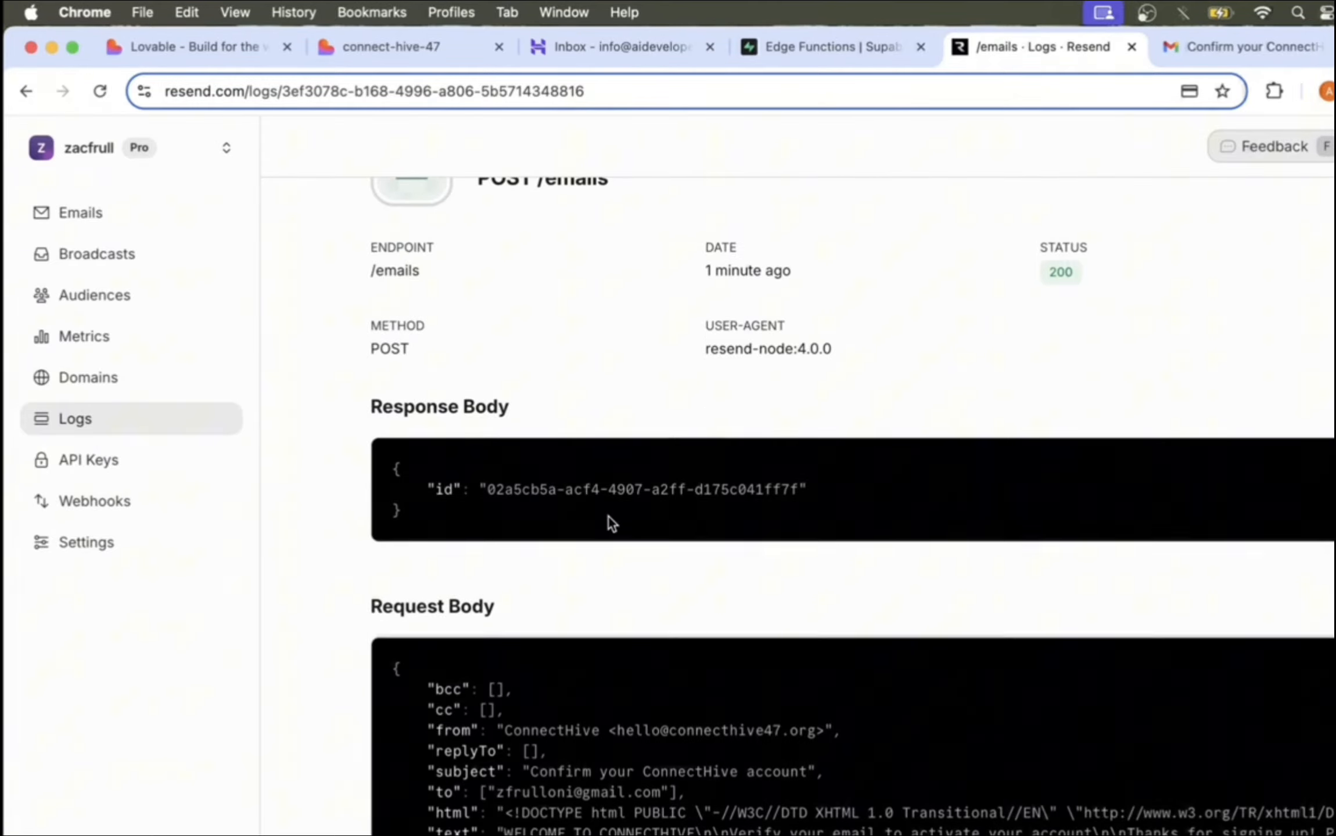
pyautogui.scroll(3, 609, 516)
pyautogui.click(80, 212)
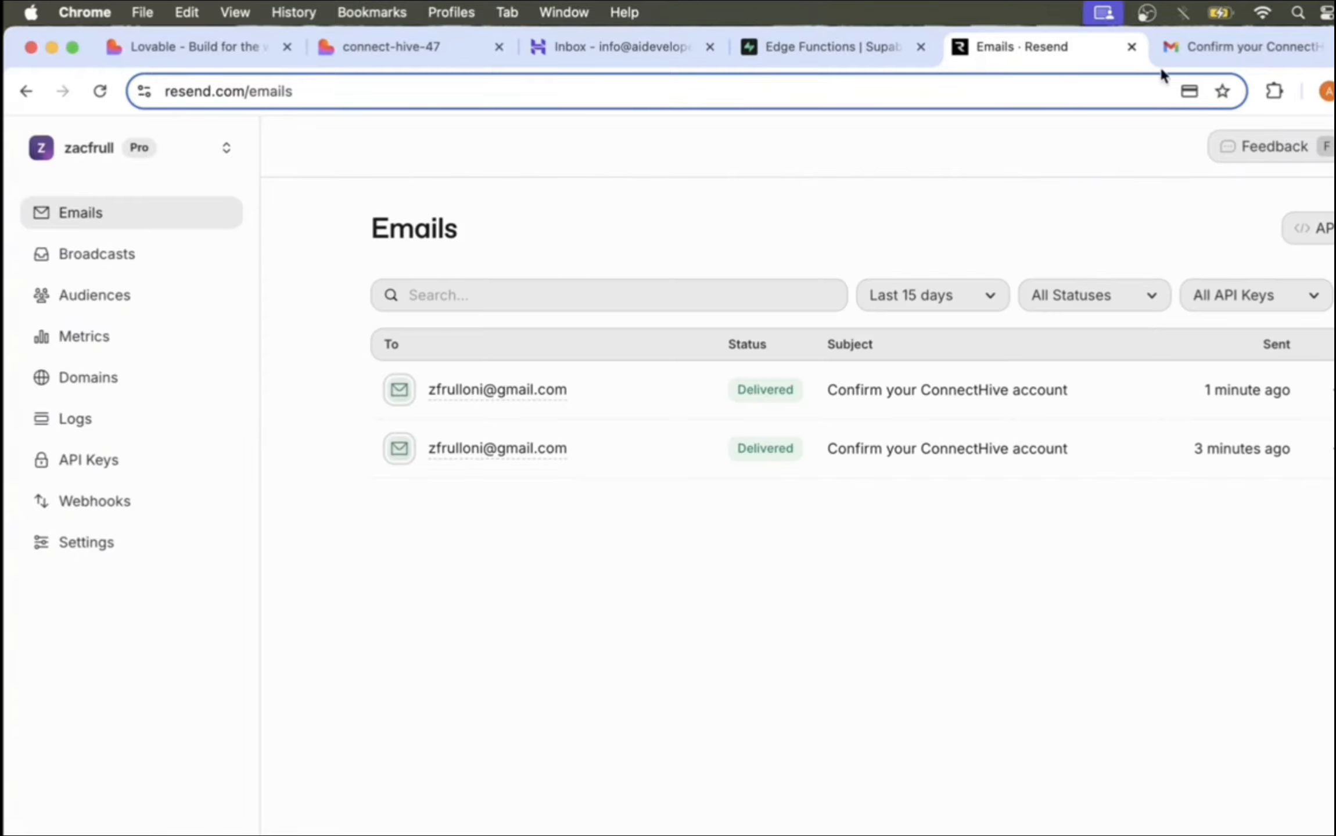
pyautogui.click(1222, 47)
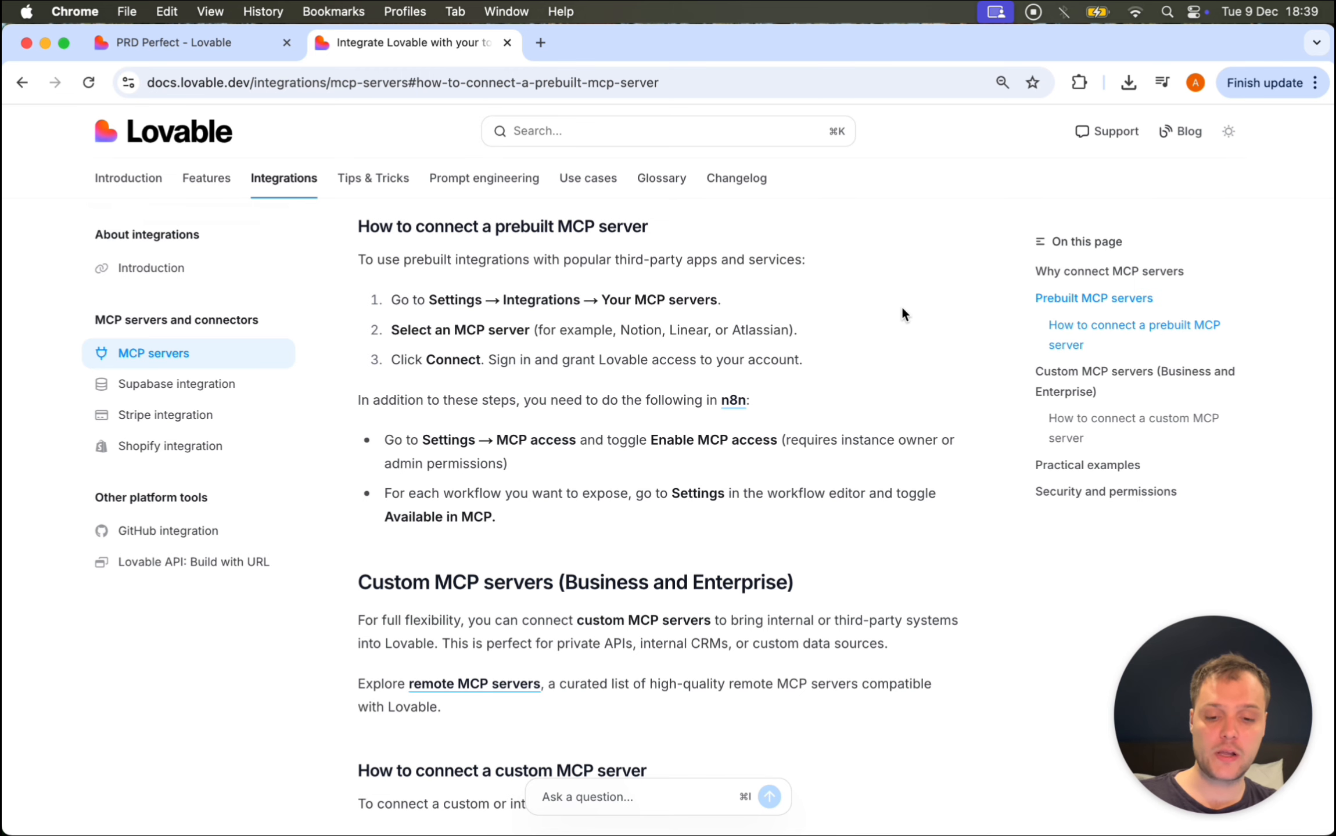
# Step: Open the PRD Perfect project's settings and bring up the n8n MCP server page under Integrations
pyautogui.click(171, 43)
pyautogui.click(55, 115)
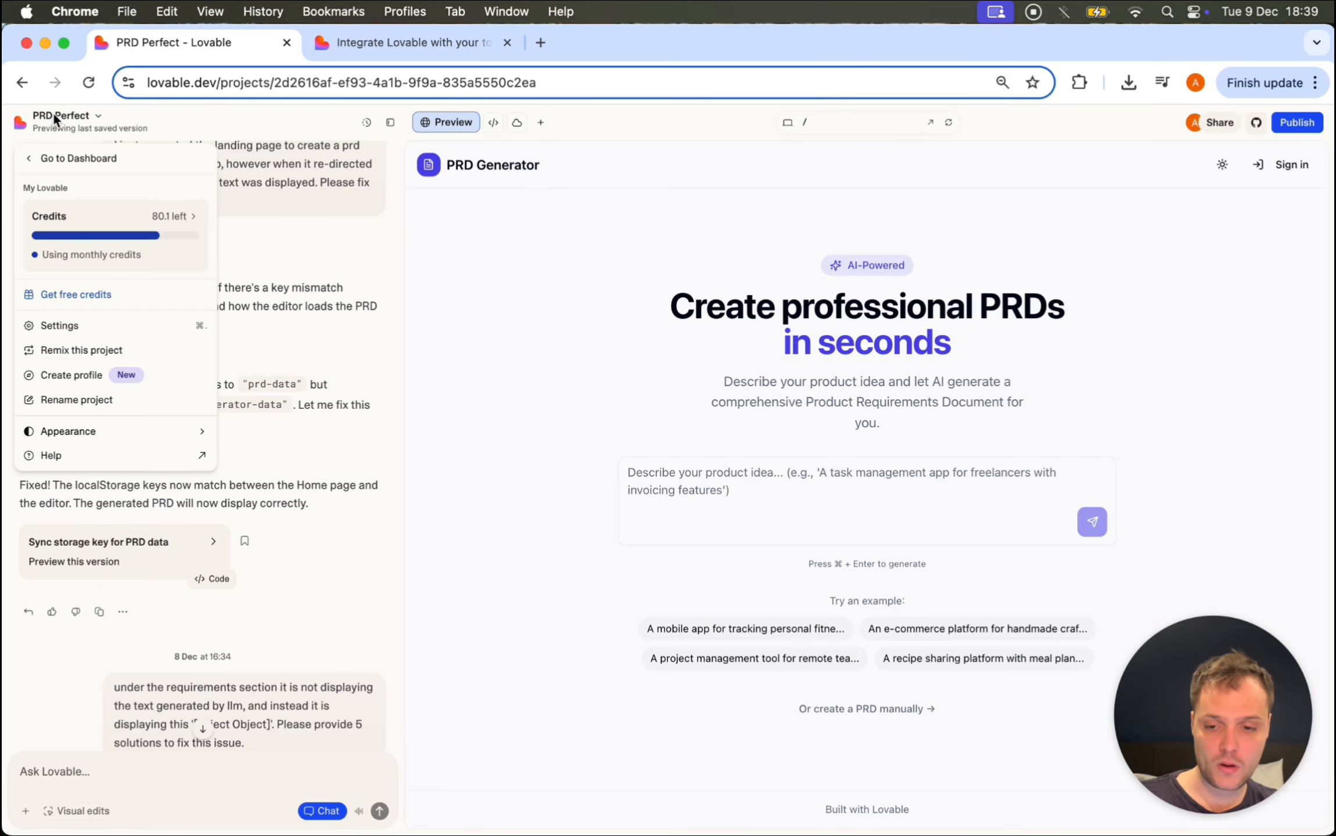
pyautogui.click(62, 324)
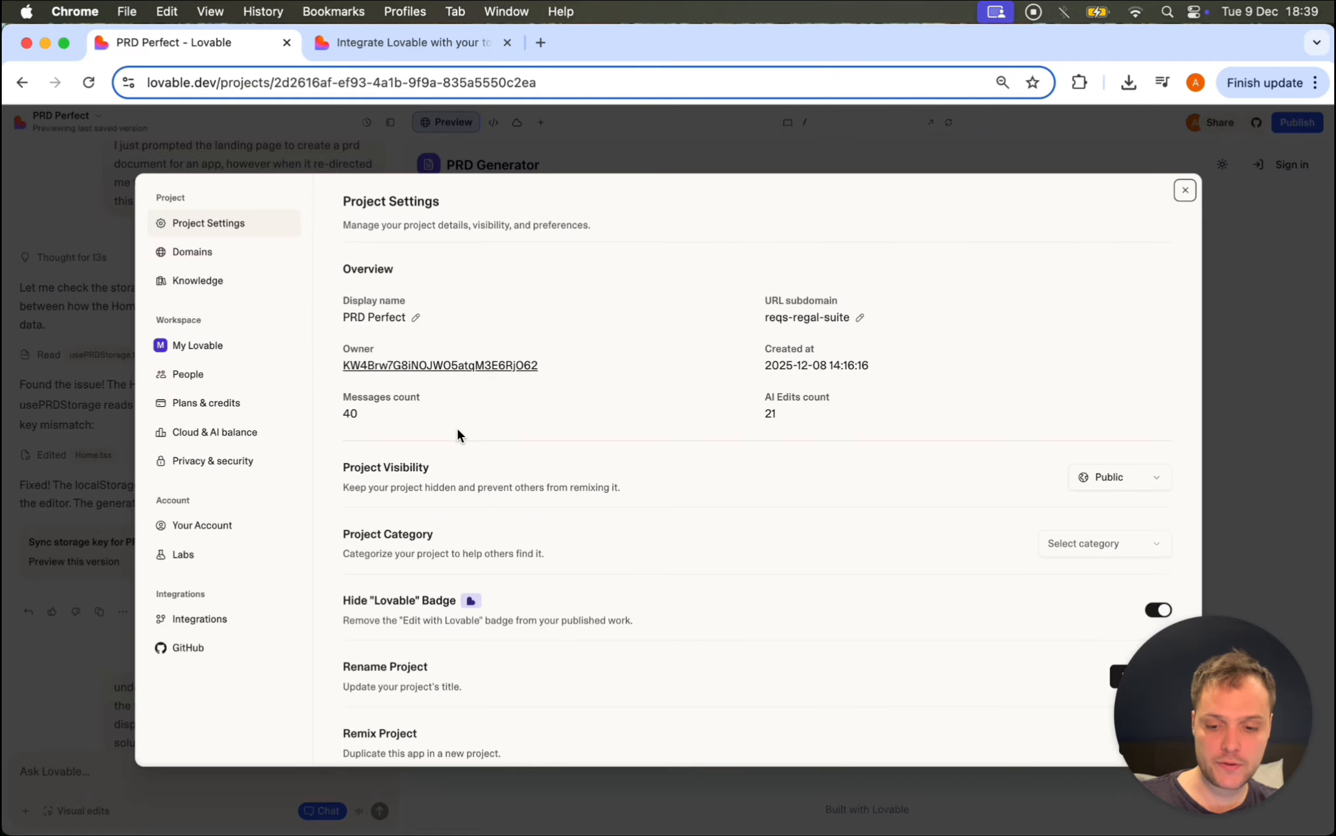
pyautogui.click(203, 621)
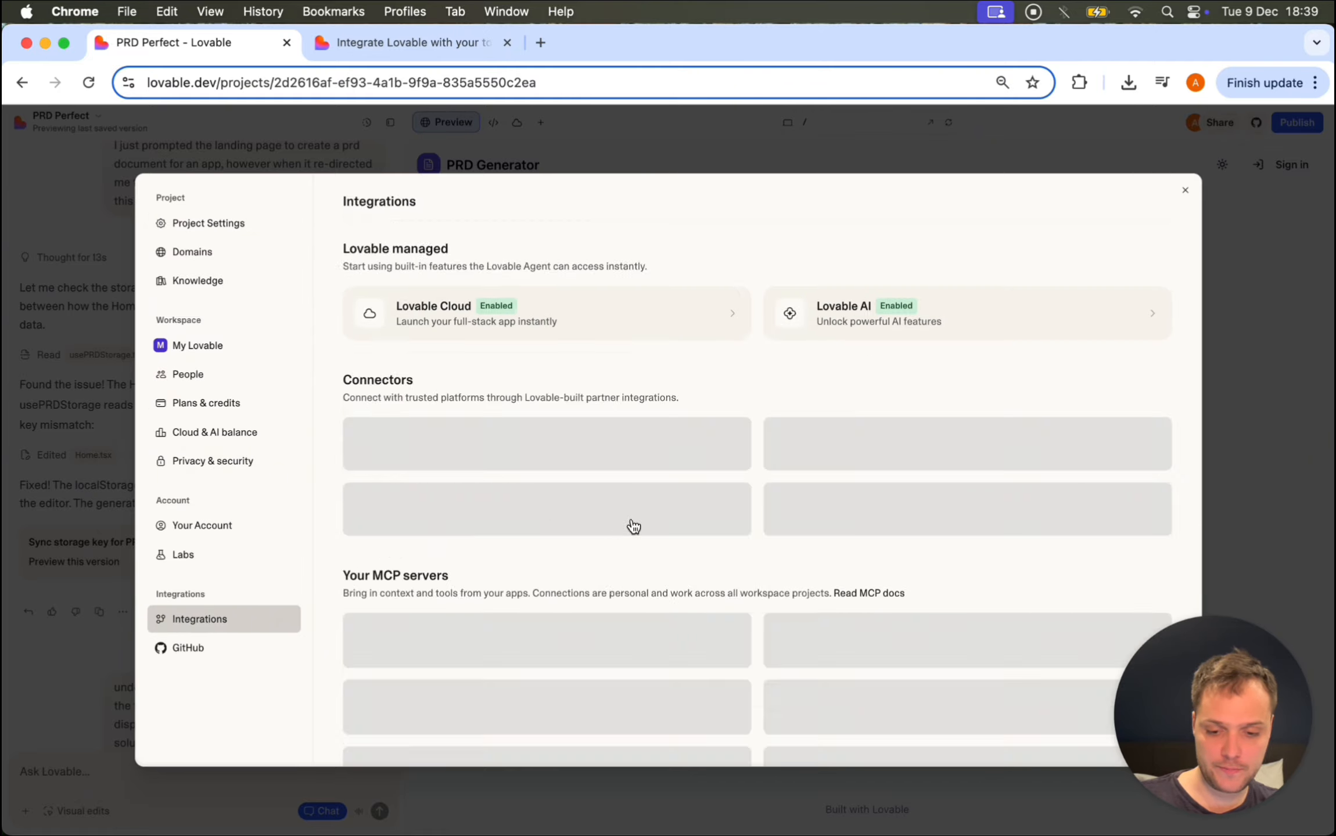
pyautogui.scroll(-2, 406, 455)
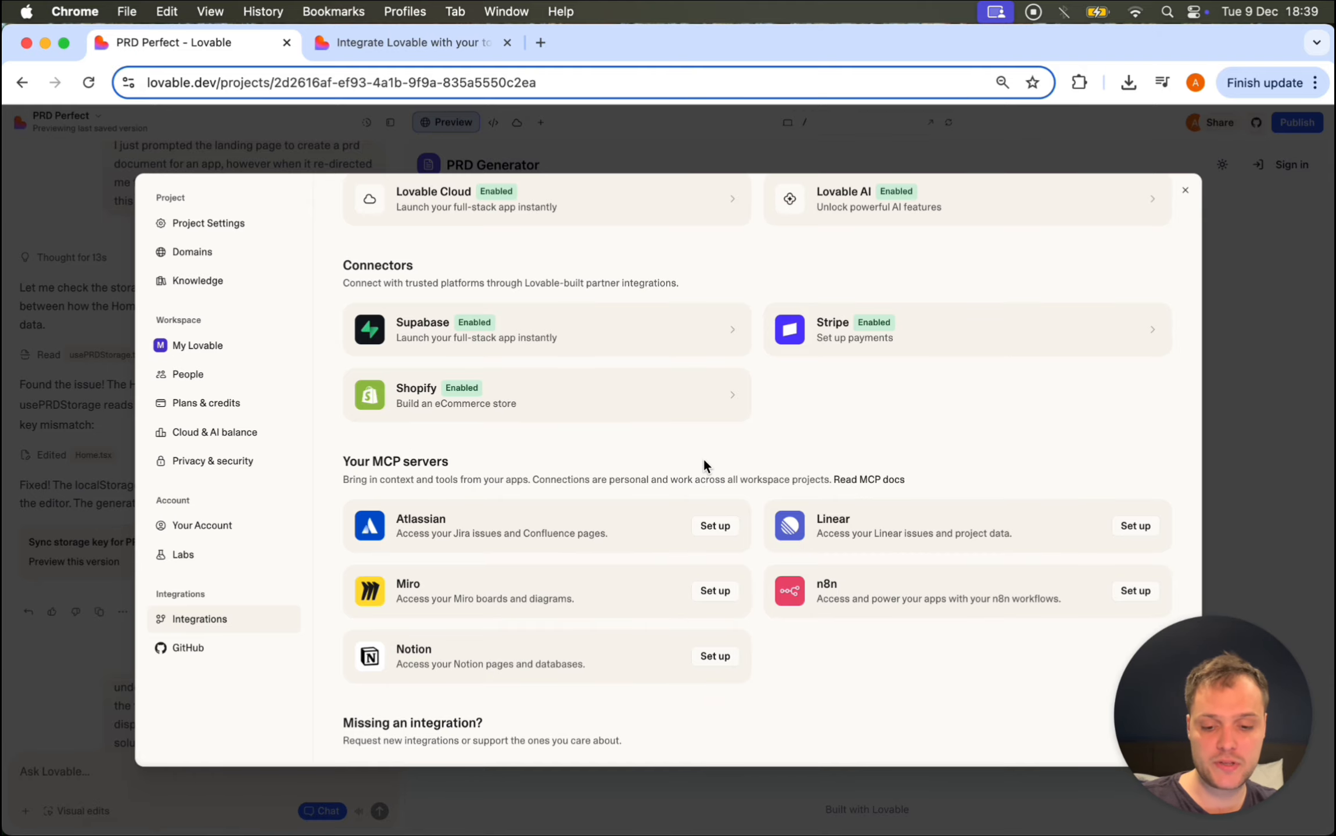
pyautogui.click(1135, 591)
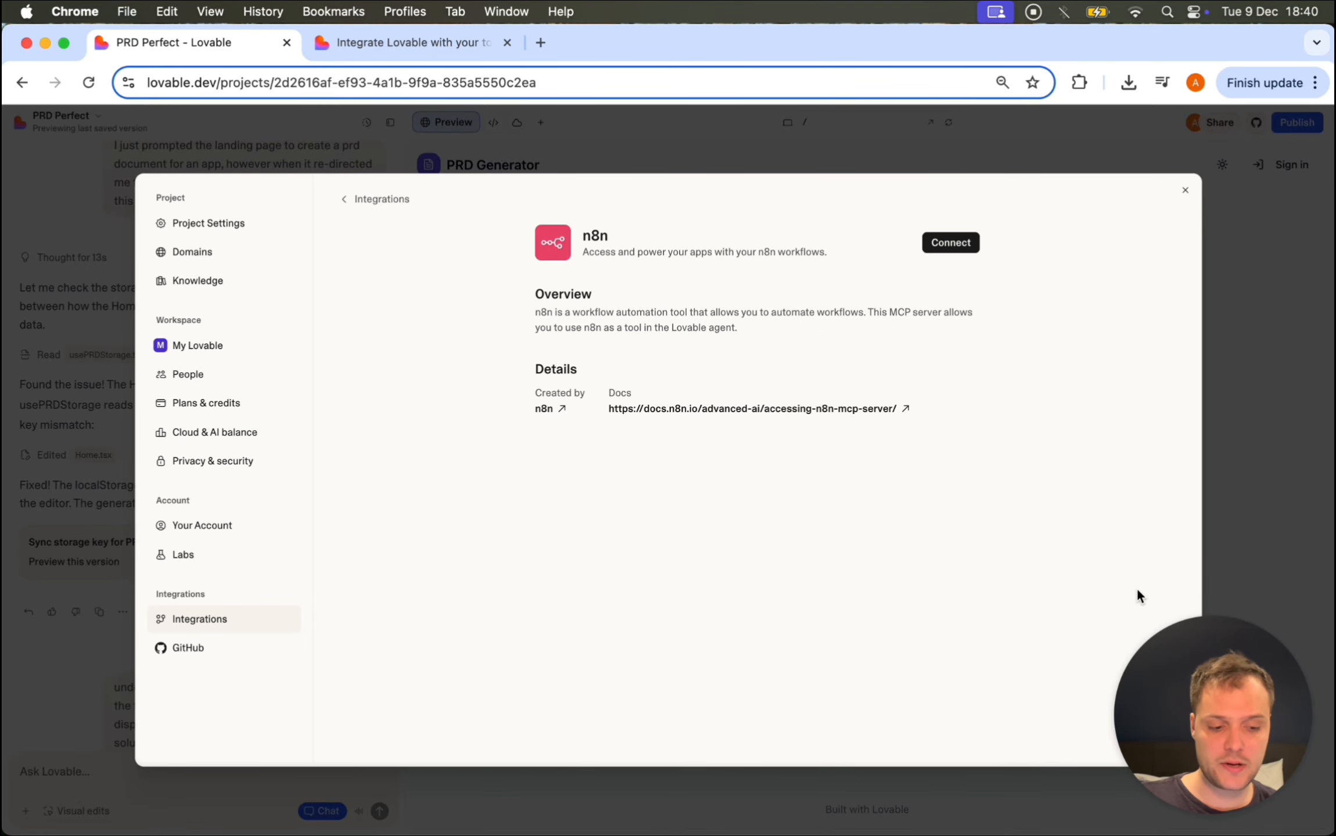
# Step: Open the n8n 'How to set up?' guide in a new tab and dismiss its cookie banner
pyautogui.click(941, 244)
pyautogui.rightClick(715, 434)
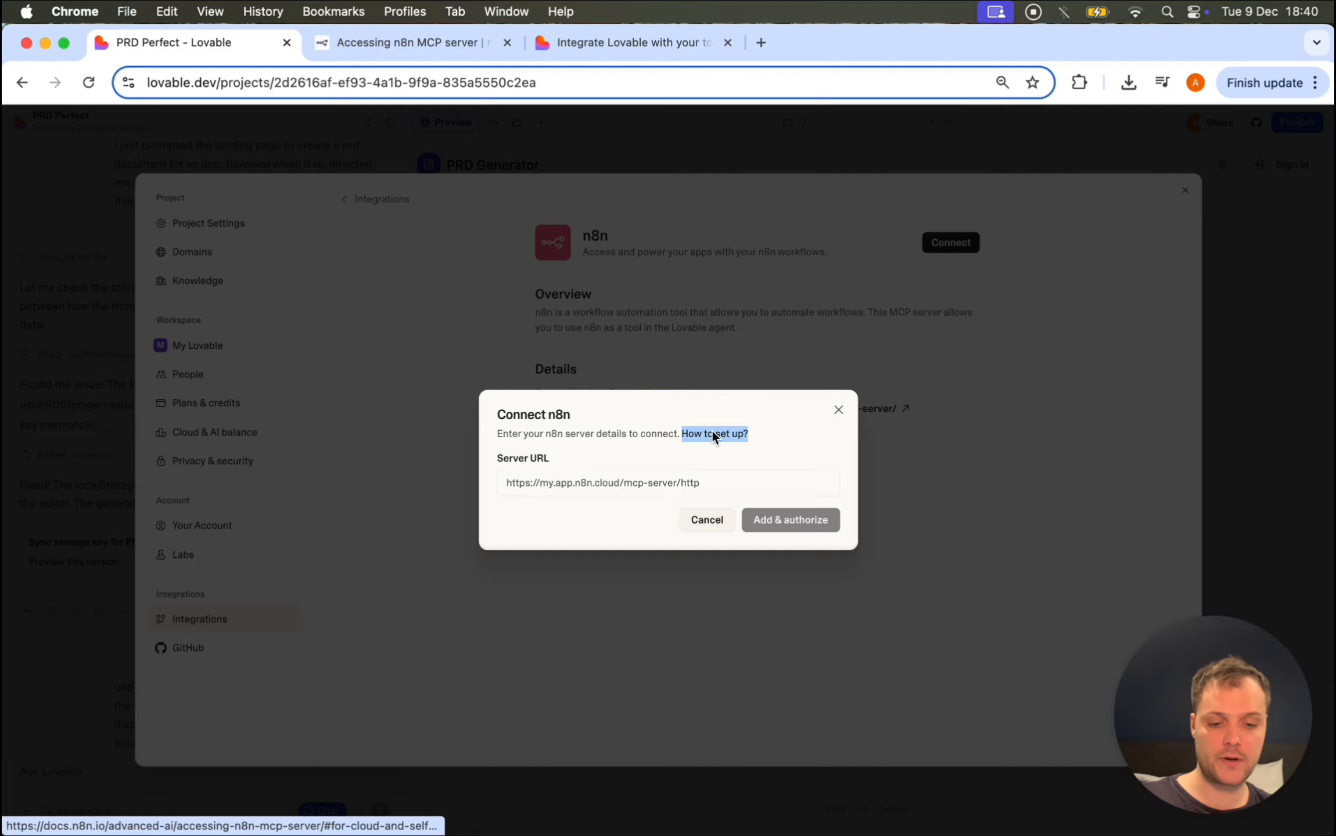
pyautogui.click(731, 443)
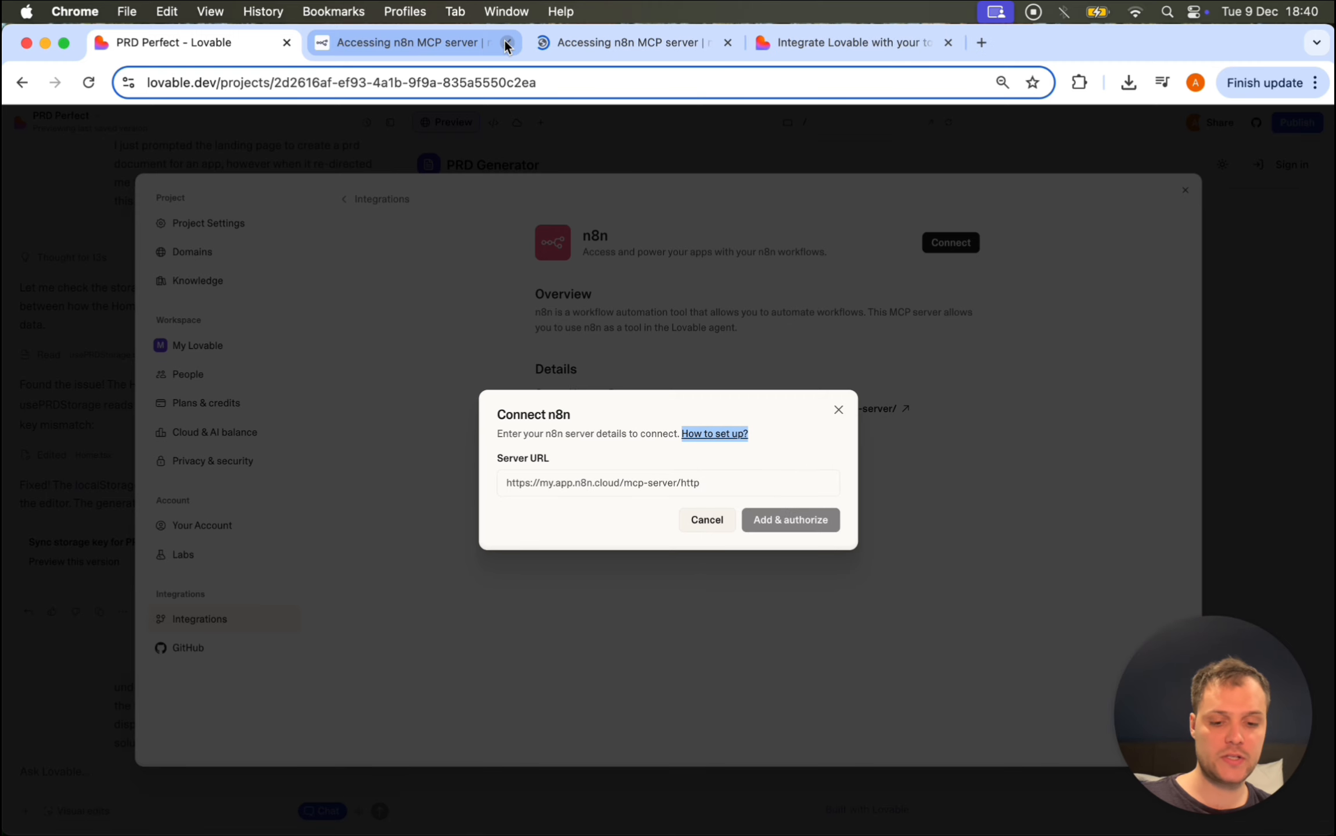
pyautogui.middleClick(430, 48)
pyautogui.click(427, 48)
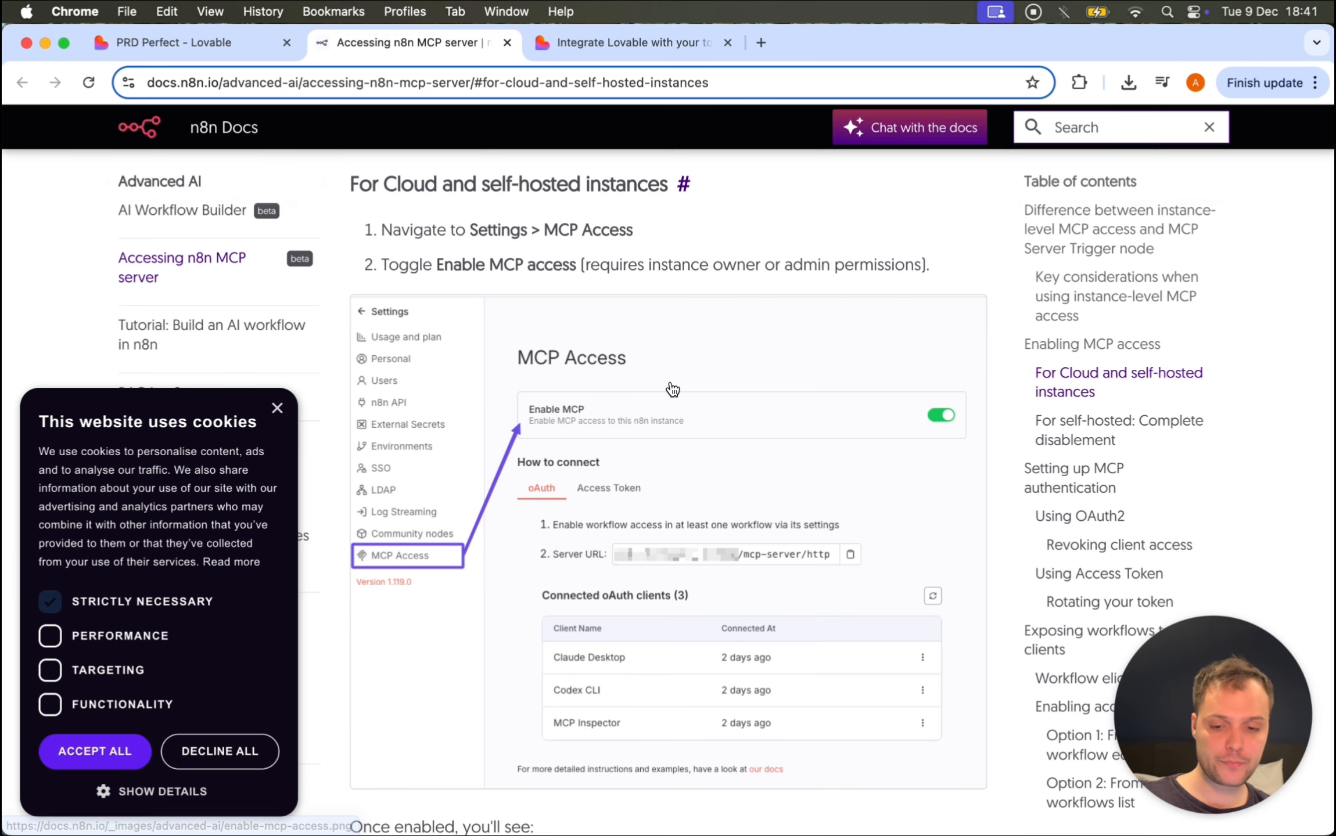
pyautogui.click(278, 409)
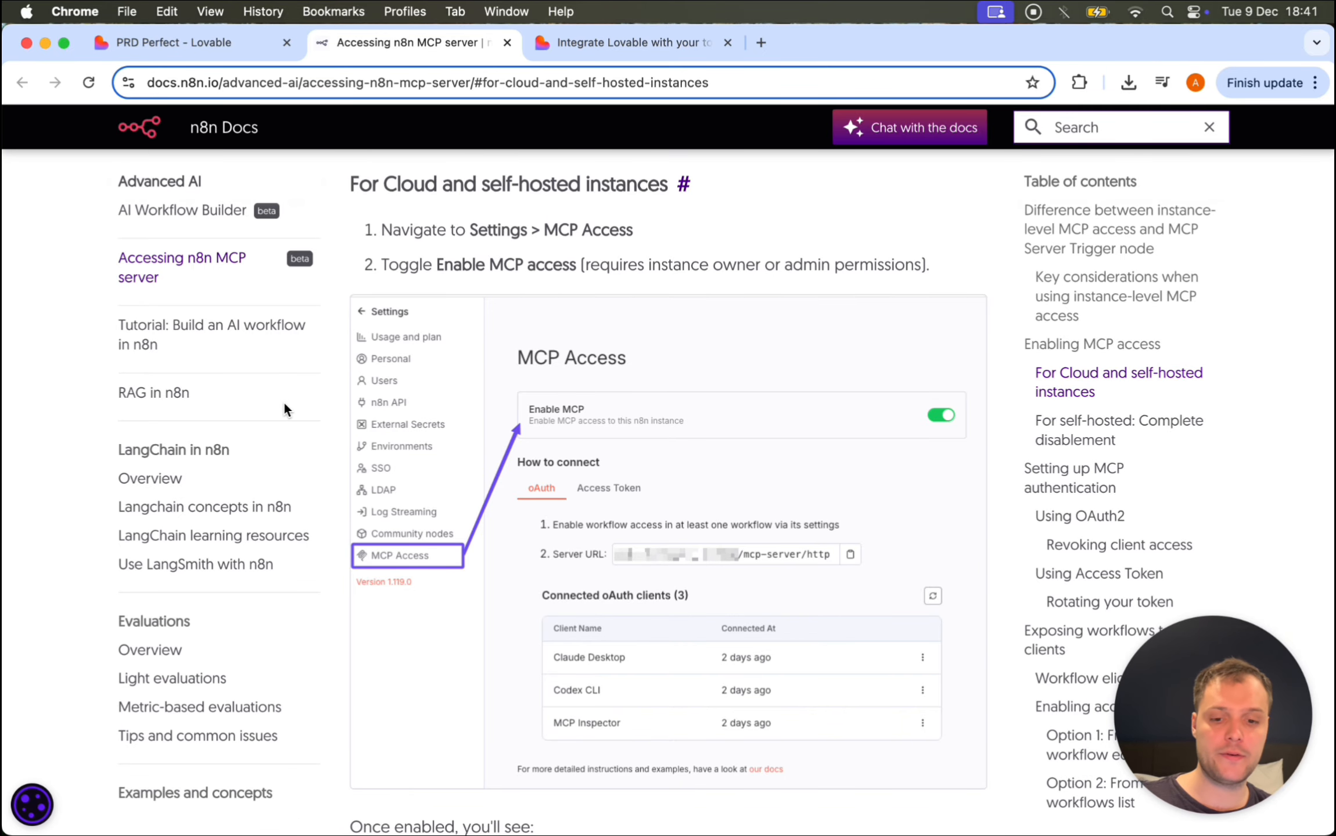
# Step: Search the web for 'n8n' in a new browser tab
pyautogui.click(761, 43)
pyautogui.write('n8n')
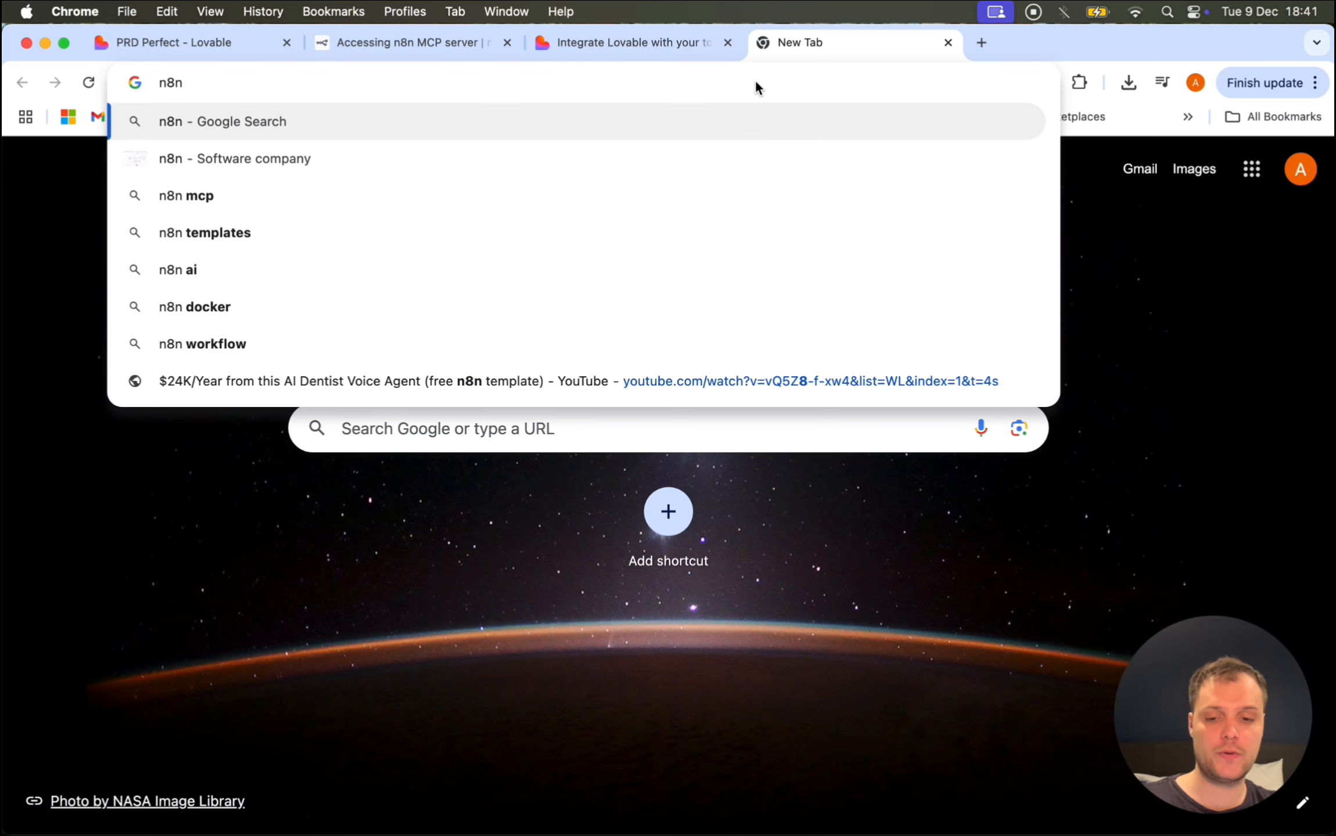
pyautogui.press('Return')
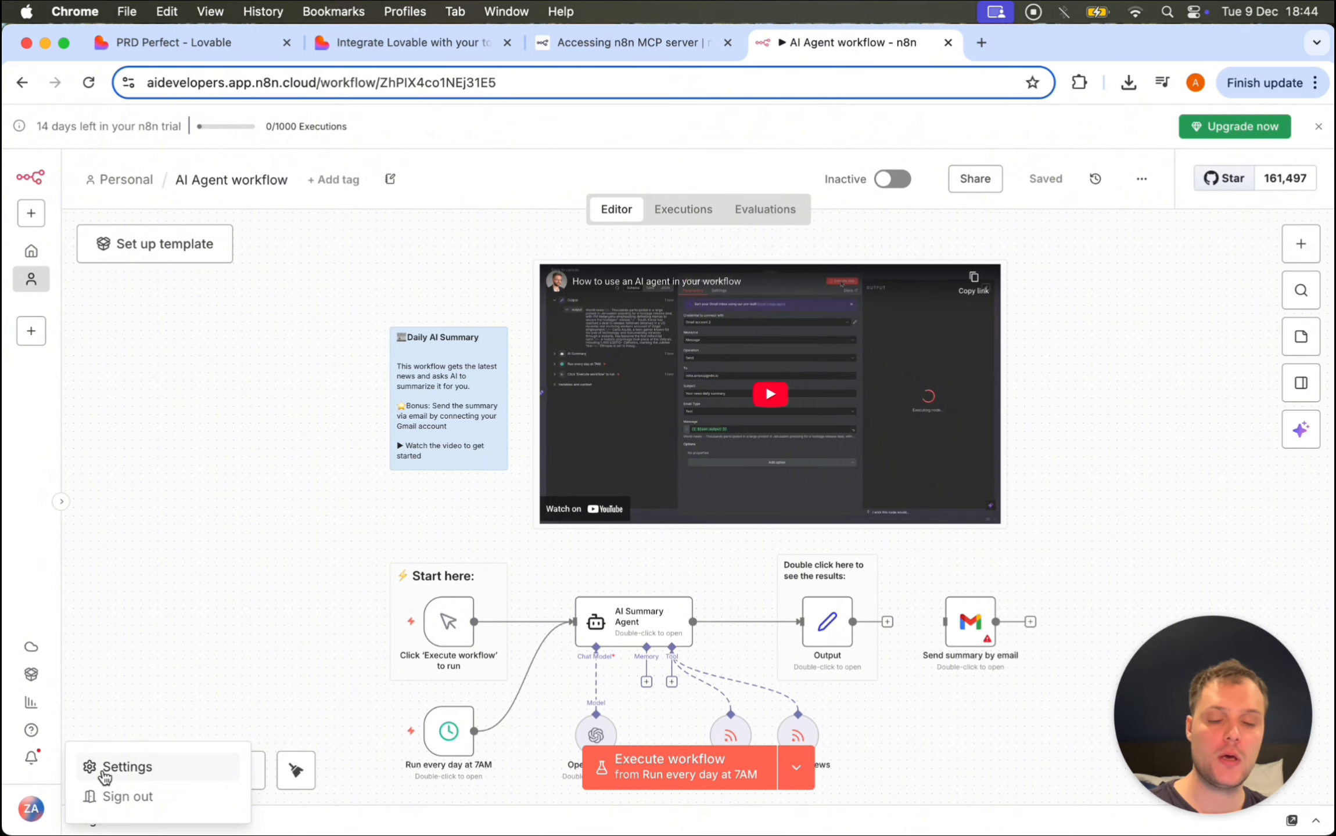
# Step: Switch on Enable MCP under n8n Settings > MCP Access and copy the Server URL
pyautogui.click(105, 773)
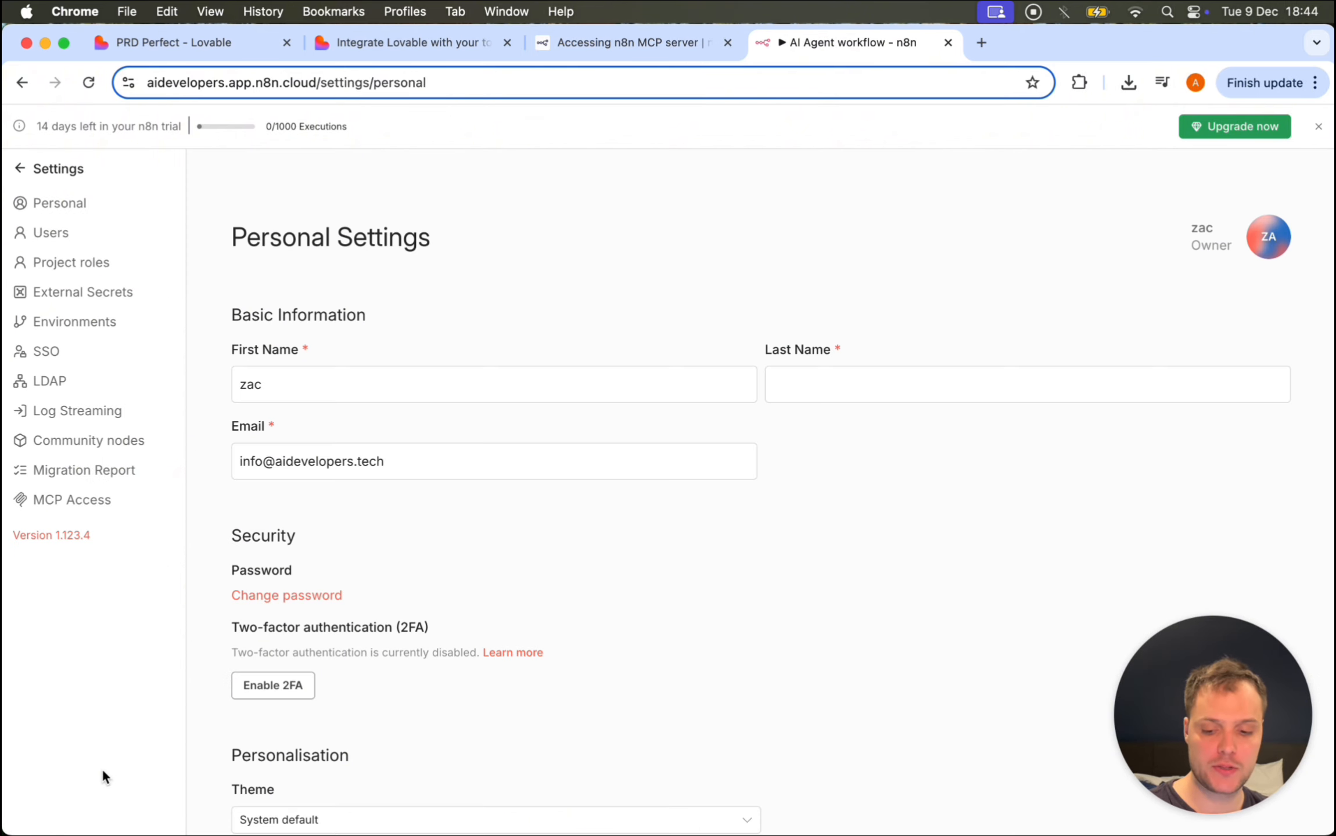
pyautogui.click(119, 500)
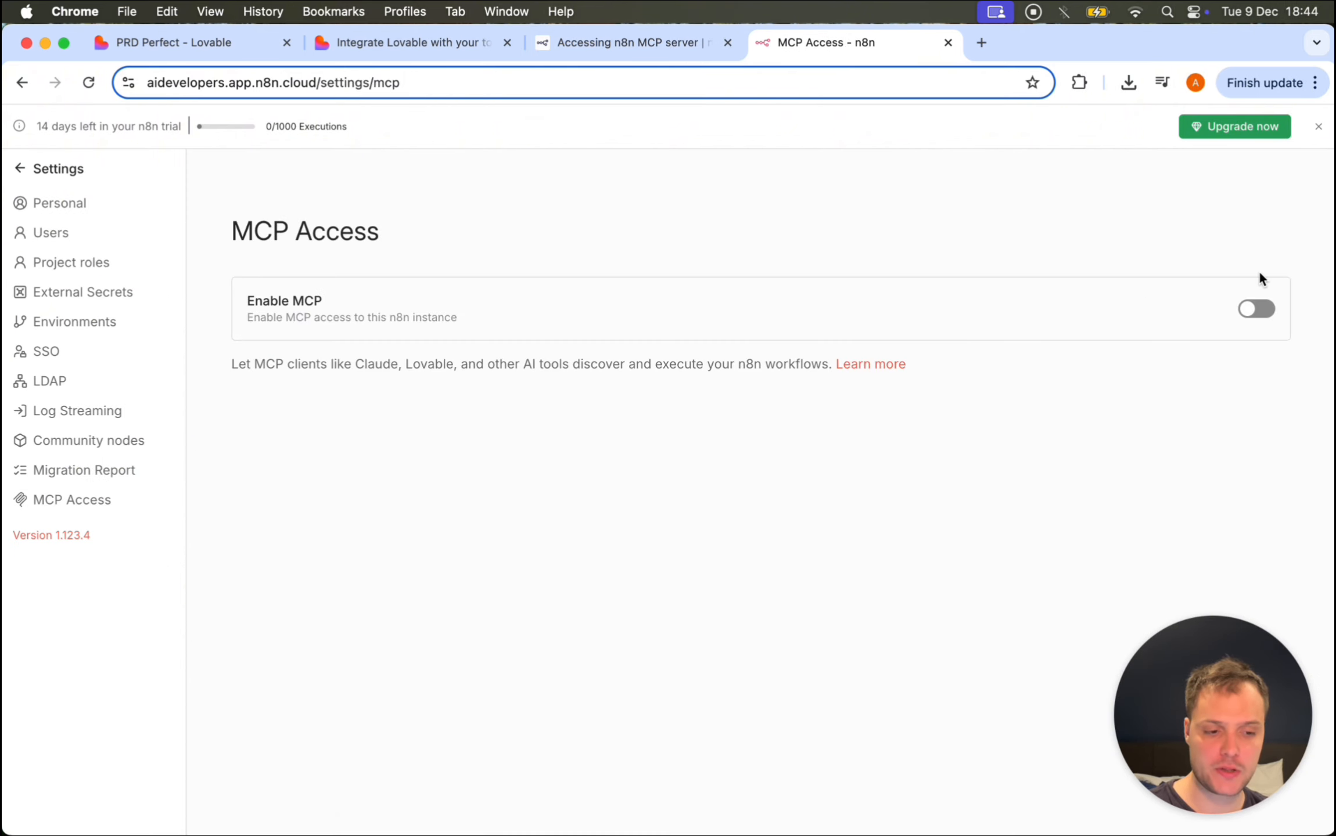
pyautogui.click(1249, 308)
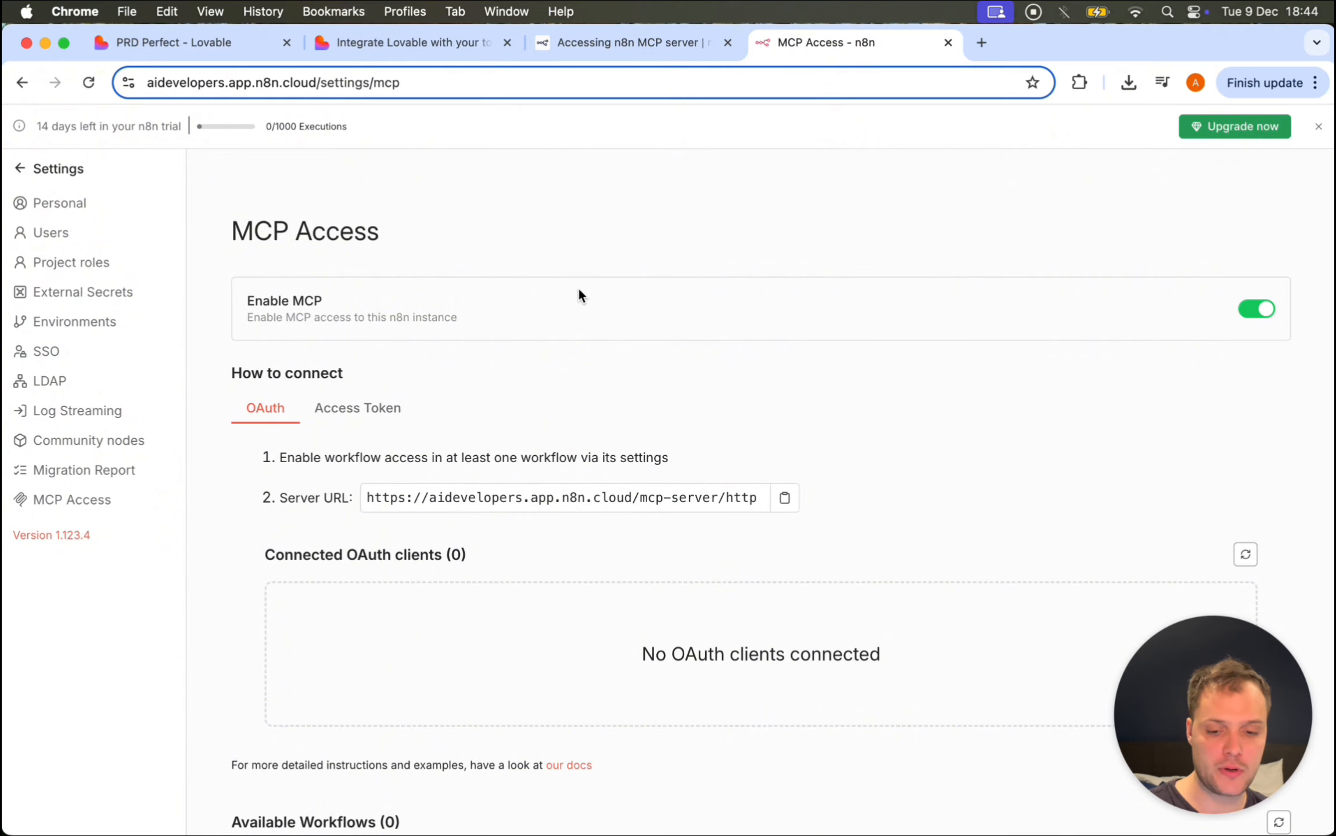
pyautogui.scroll(-3, 578, 287)
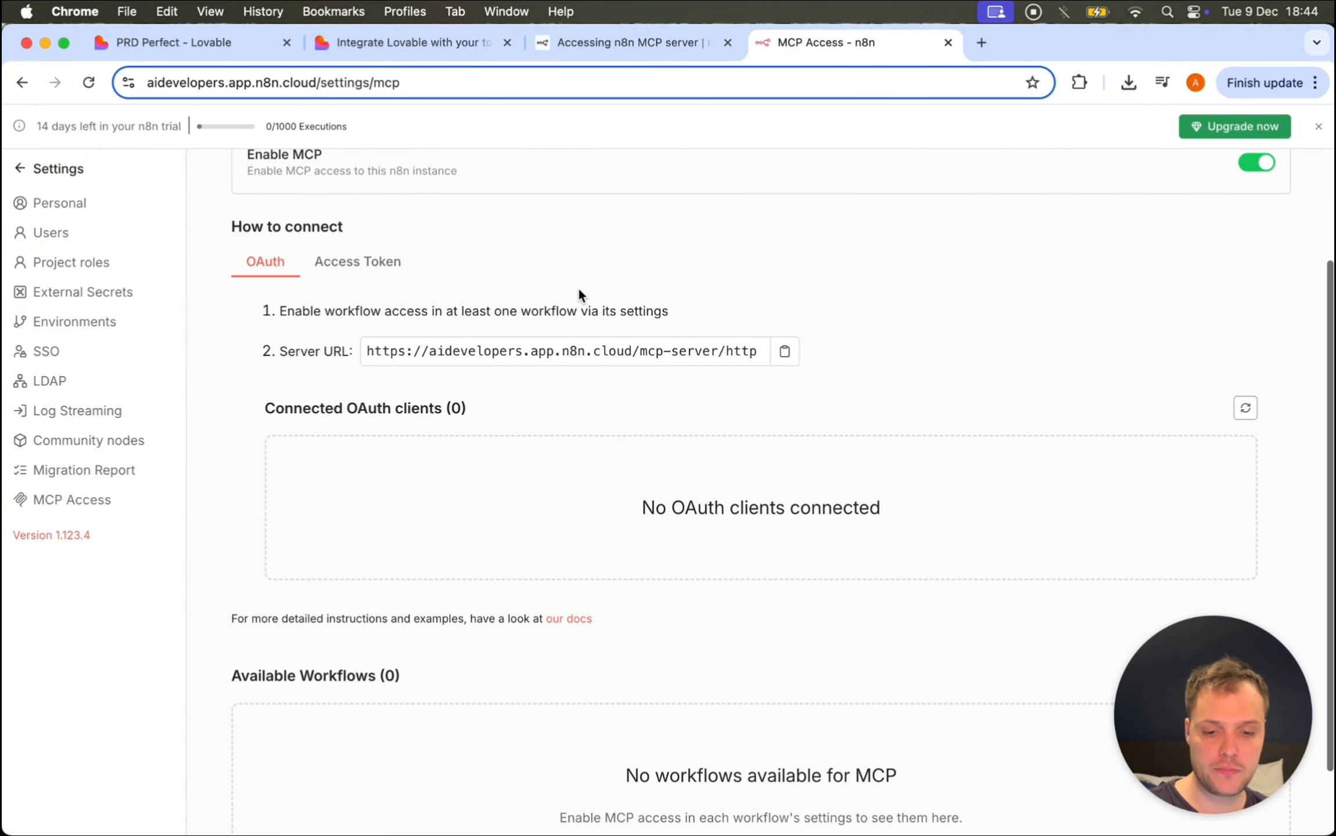
pyautogui.click(791, 357)
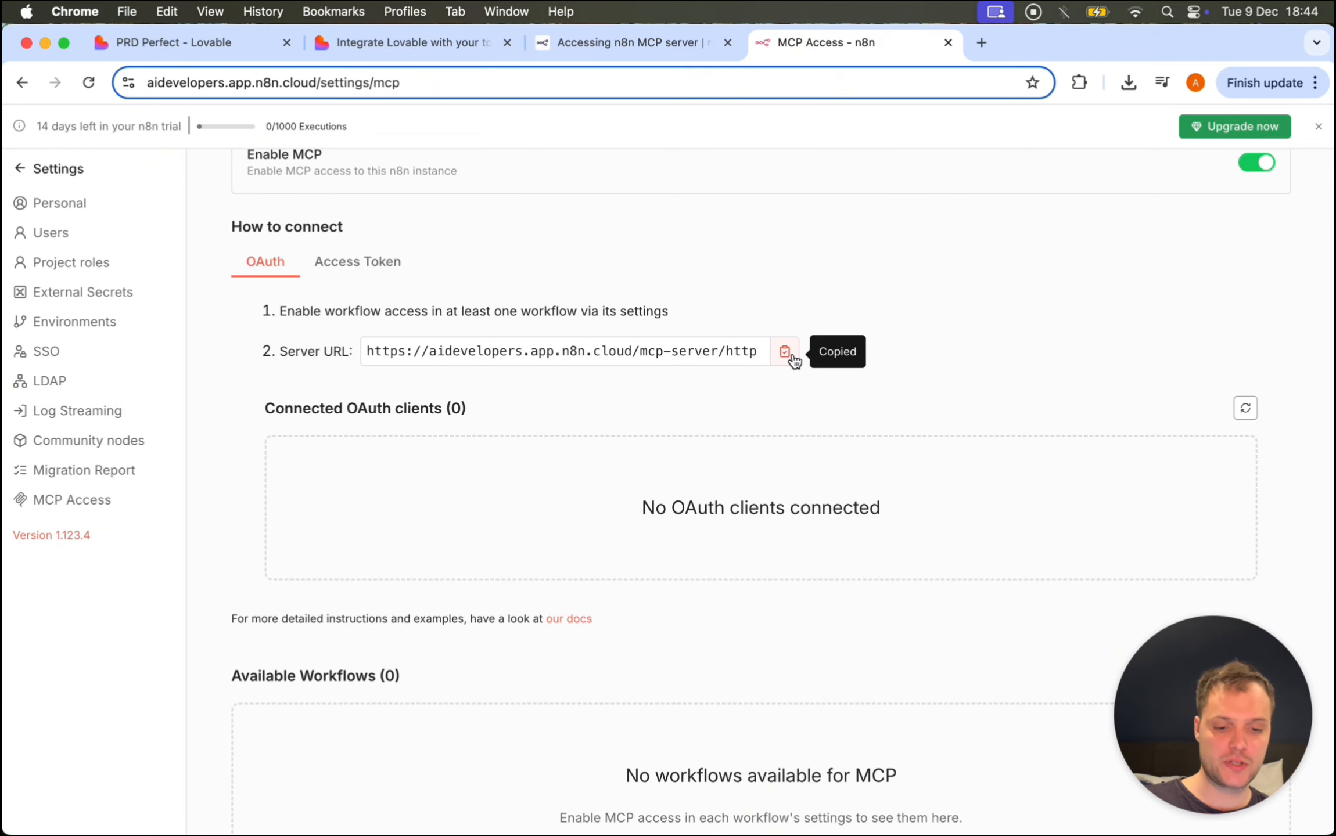
pyautogui.click(441, 42)
pyautogui.click(191, 42)
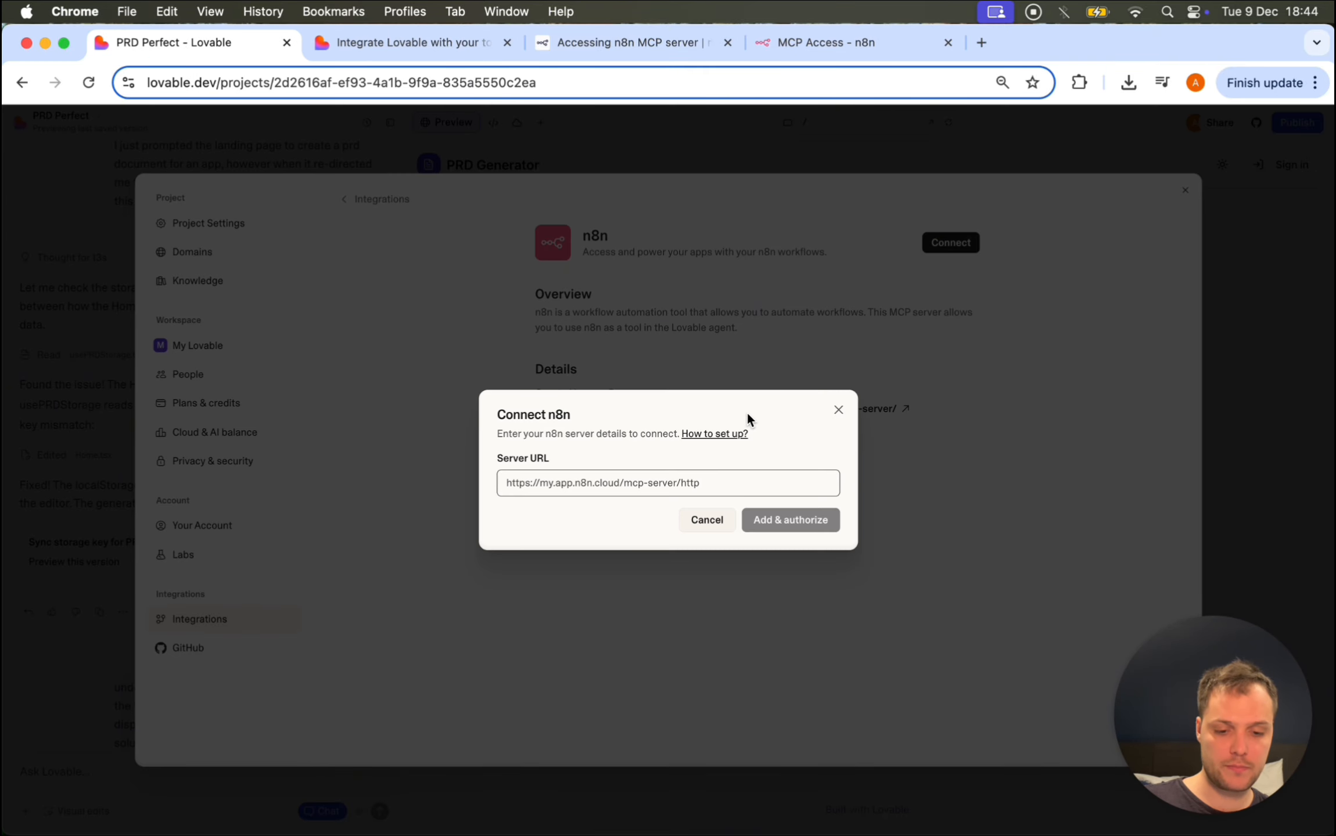
# Step: Paste the n8n server URL into the Connect n8n dialog and submit it with Add & authorize
pyautogui.press('super+v')
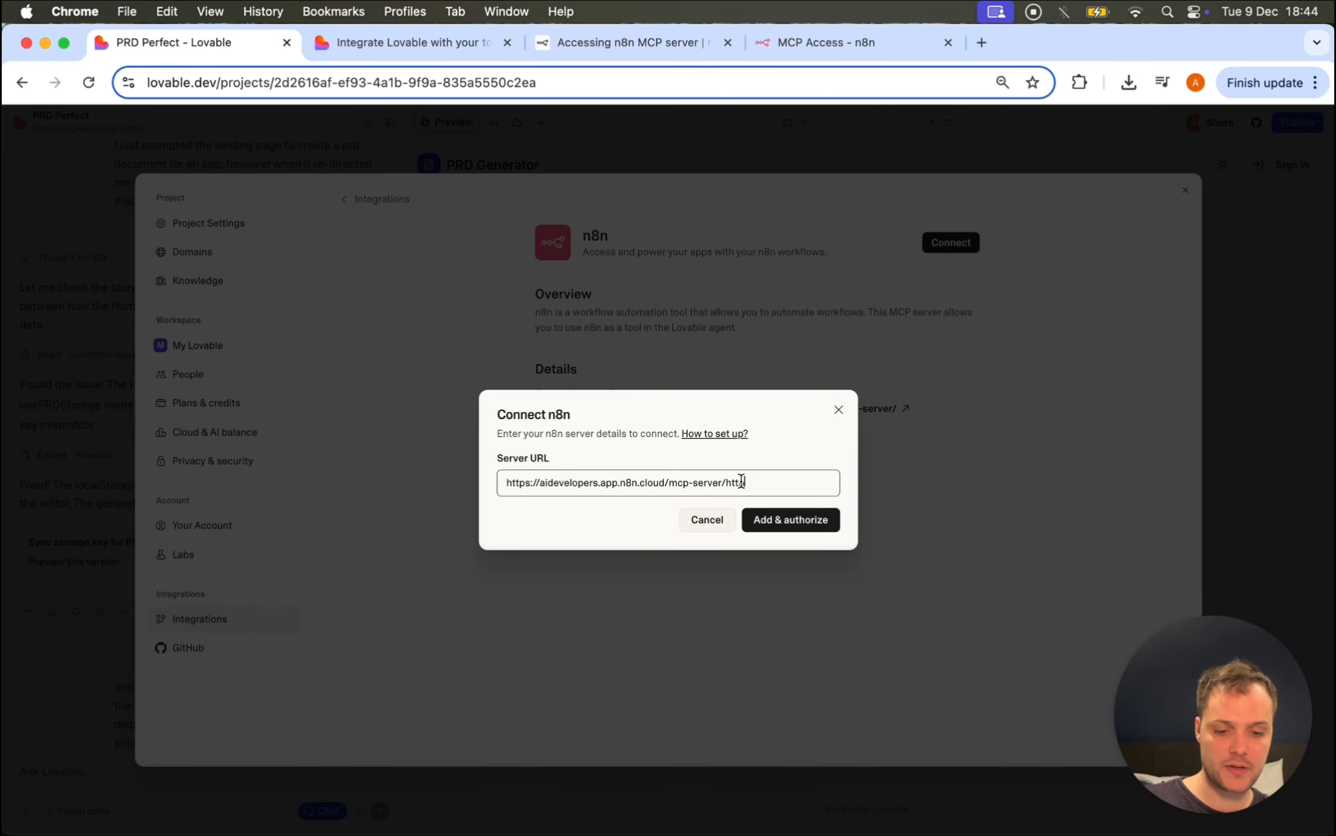
pyautogui.click(793, 521)
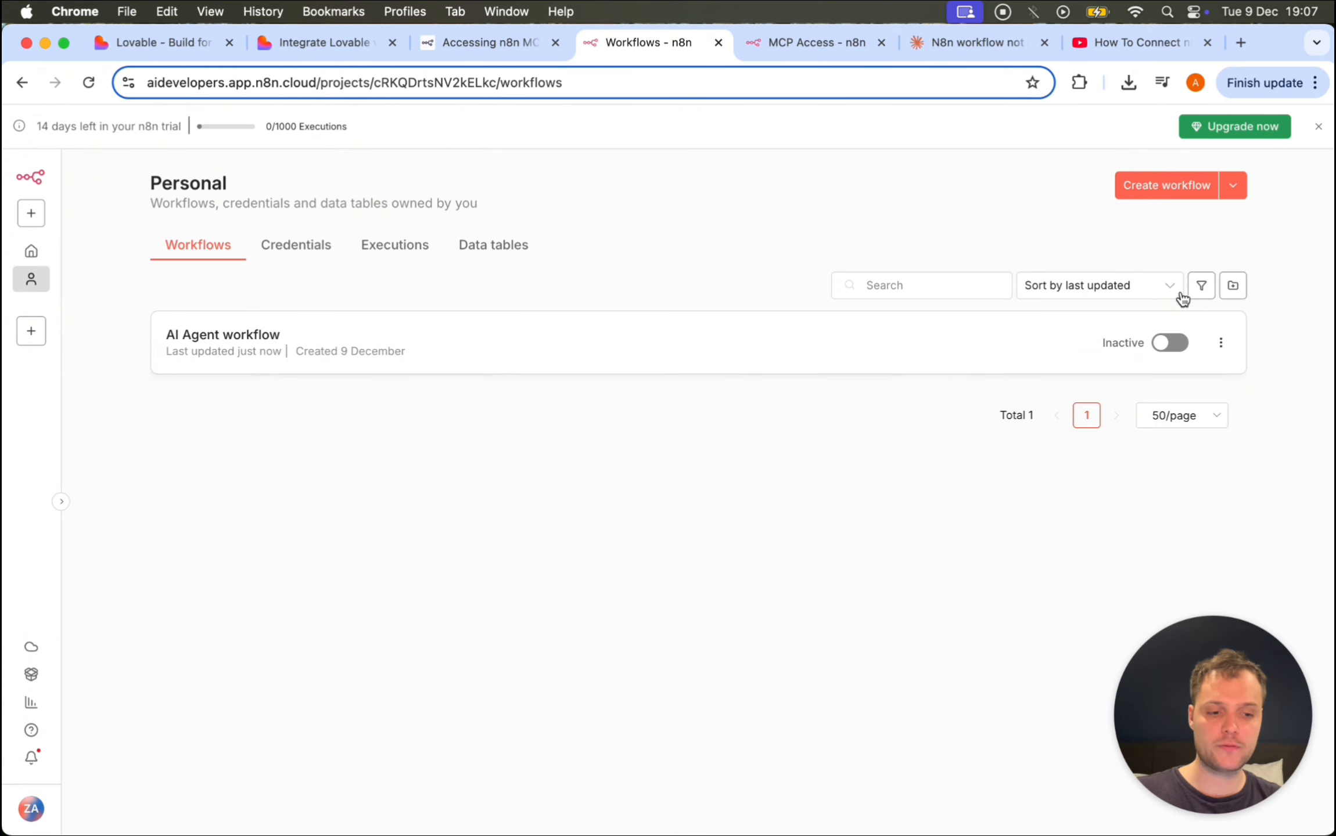
# Step: Set the AI Agent workflow to Active and enable its MCP access
pyautogui.click(1158, 346)
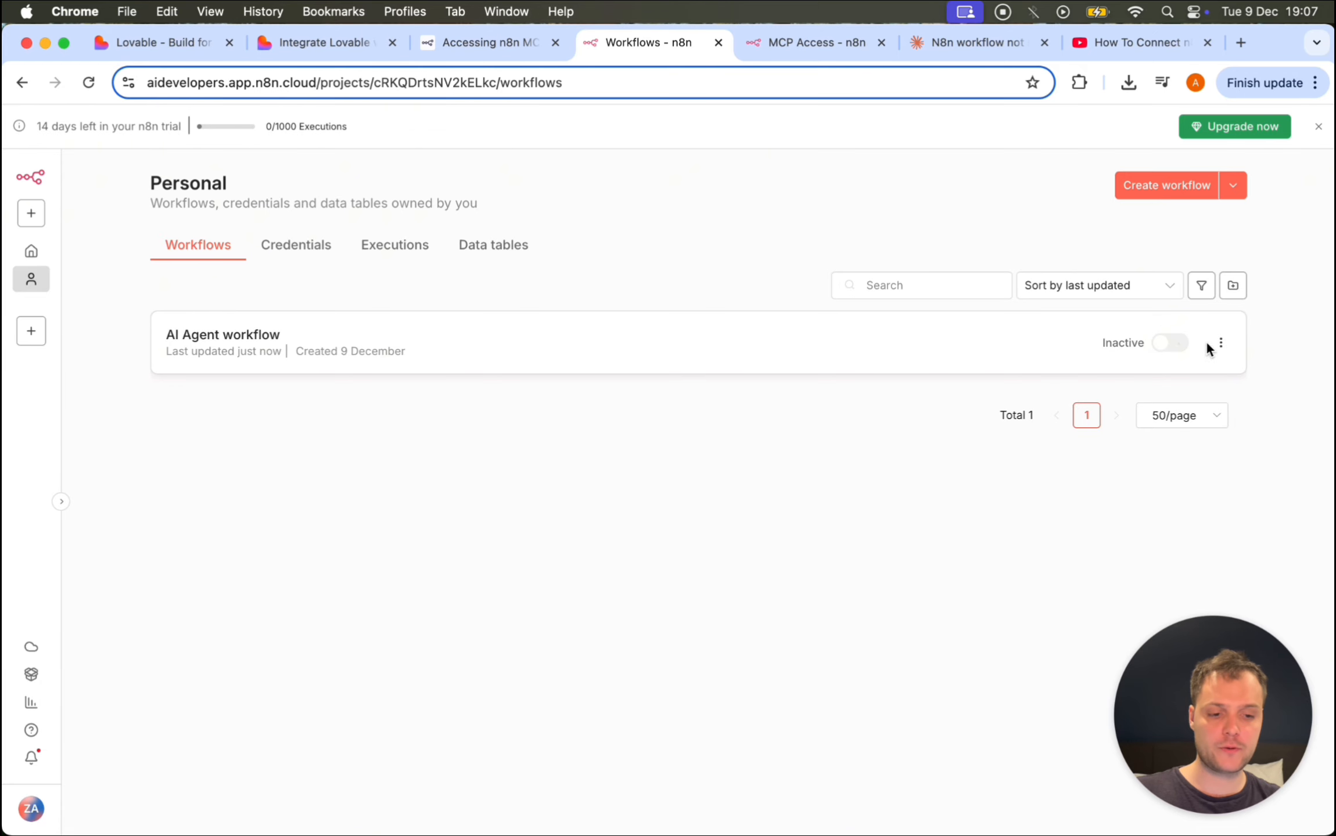
pyautogui.click(1220, 342)
pyautogui.click(1220, 343)
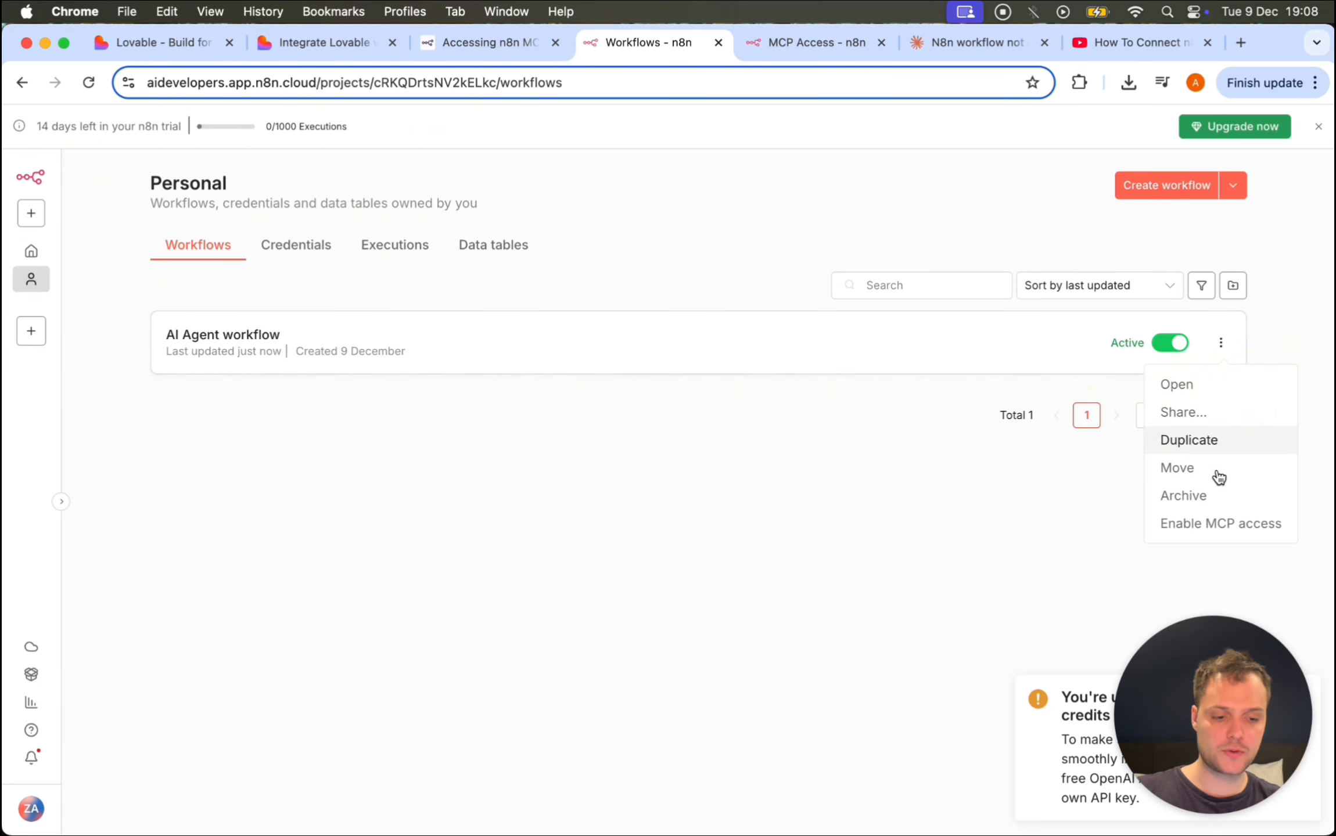
pyautogui.click(1184, 525)
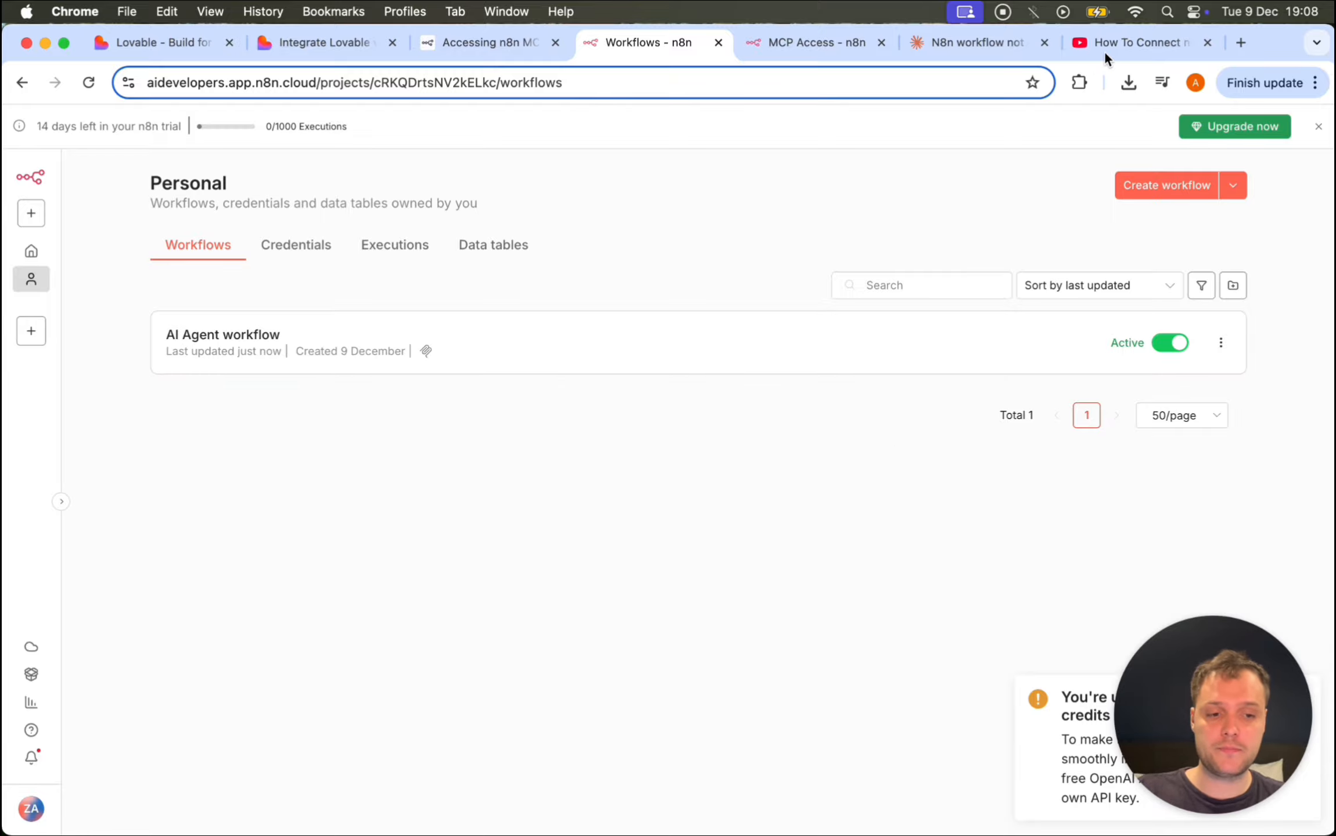
pyautogui.click(130, 50)
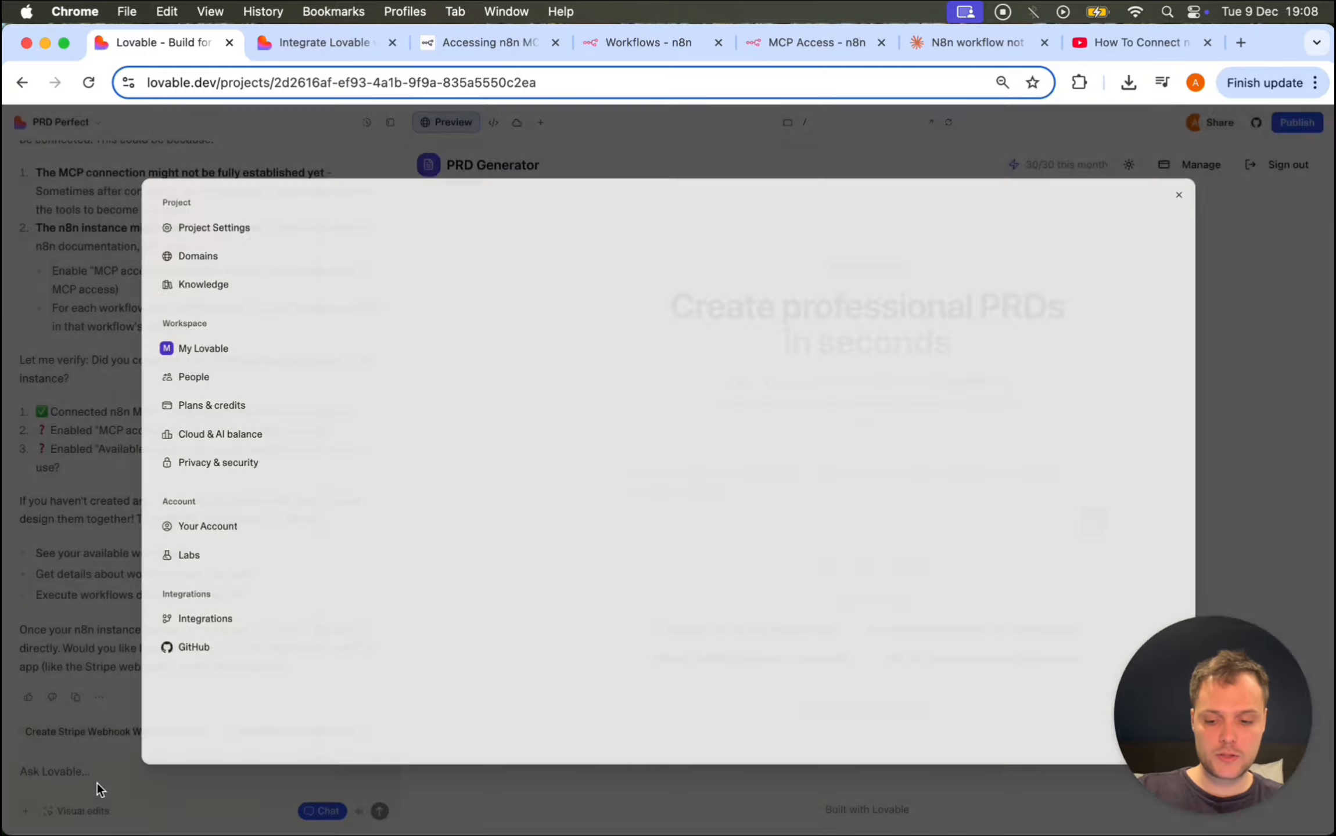
# Step: Send 'connect to the ai agent workflow in n8n' to Lovable with Chat mode turned off
pyautogui.click(91, 772)
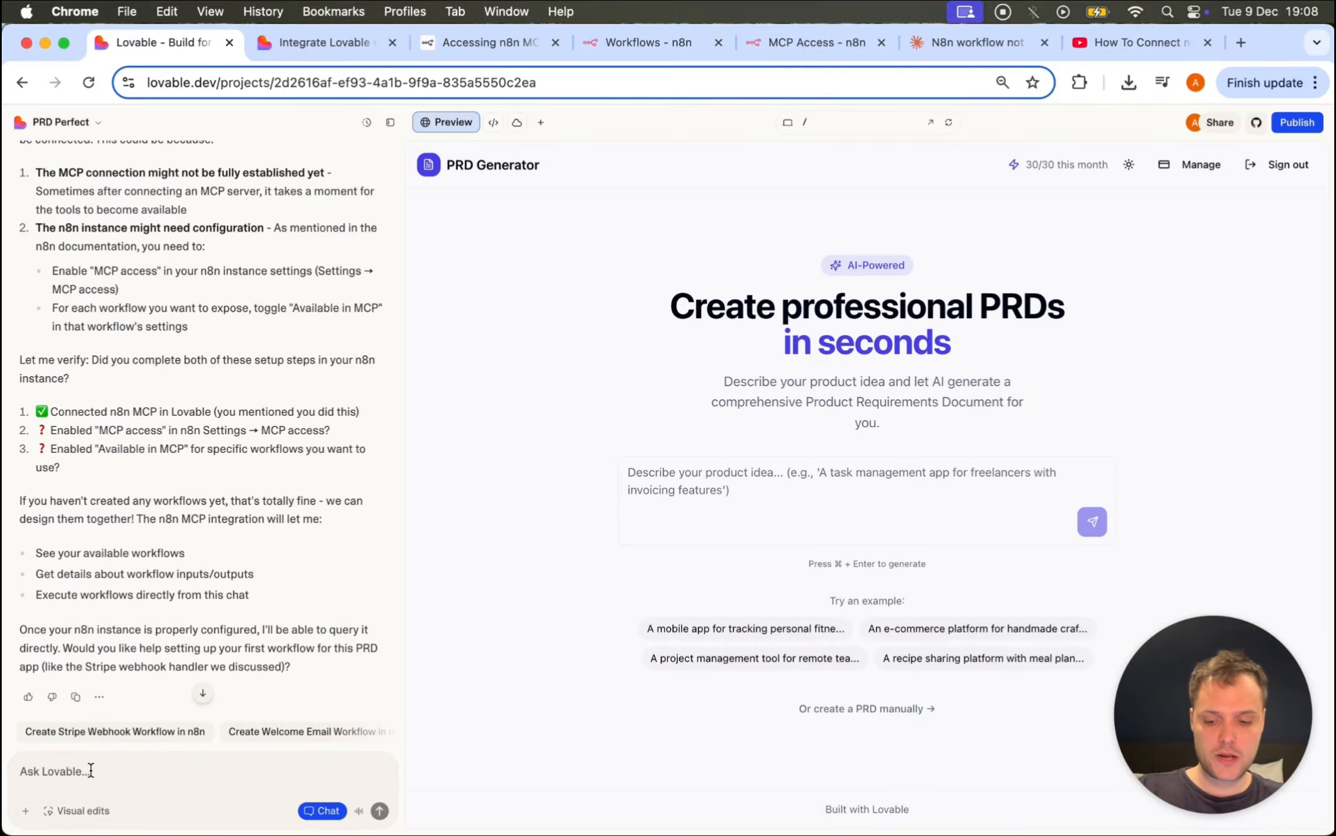
pyautogui.write('connect')
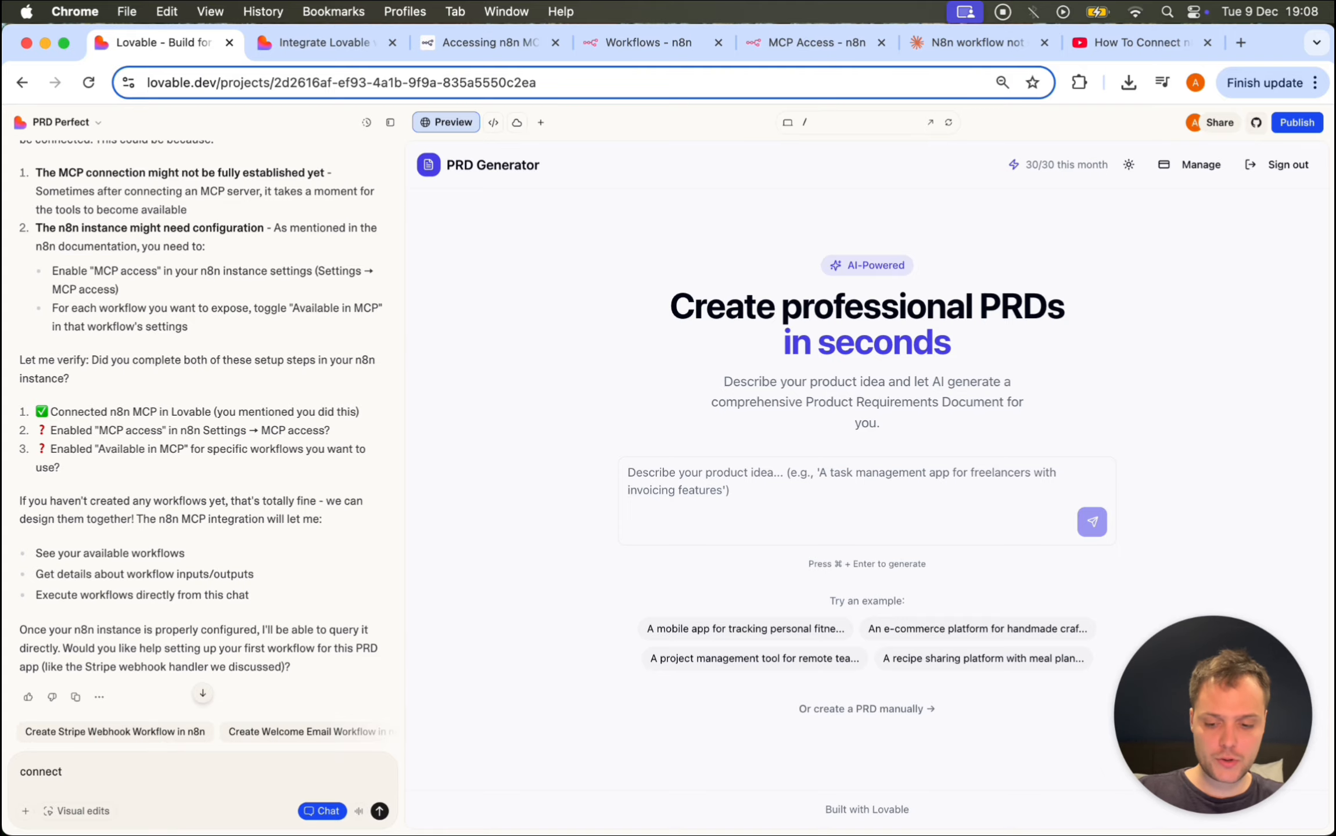
pyautogui.write('to the')
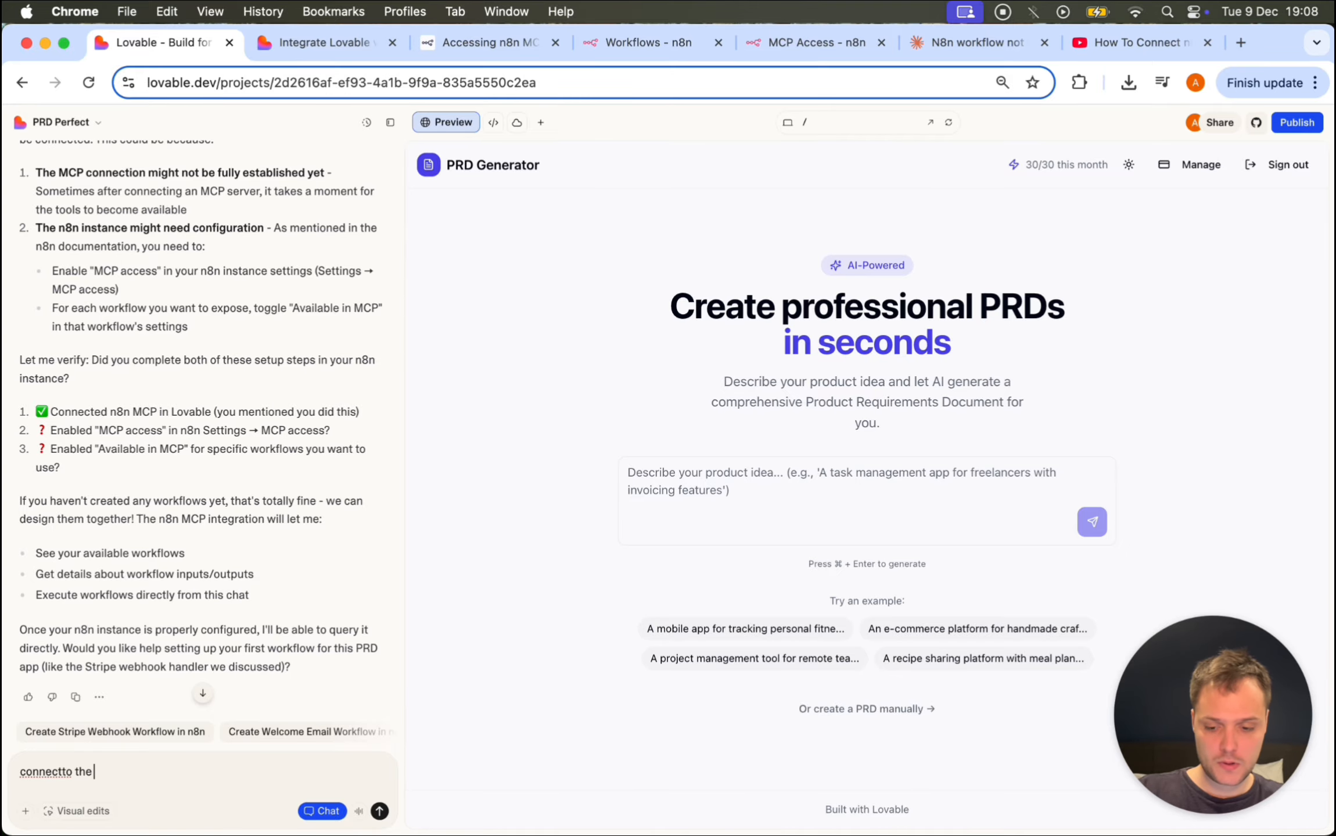
pyautogui.write(' agent wor')
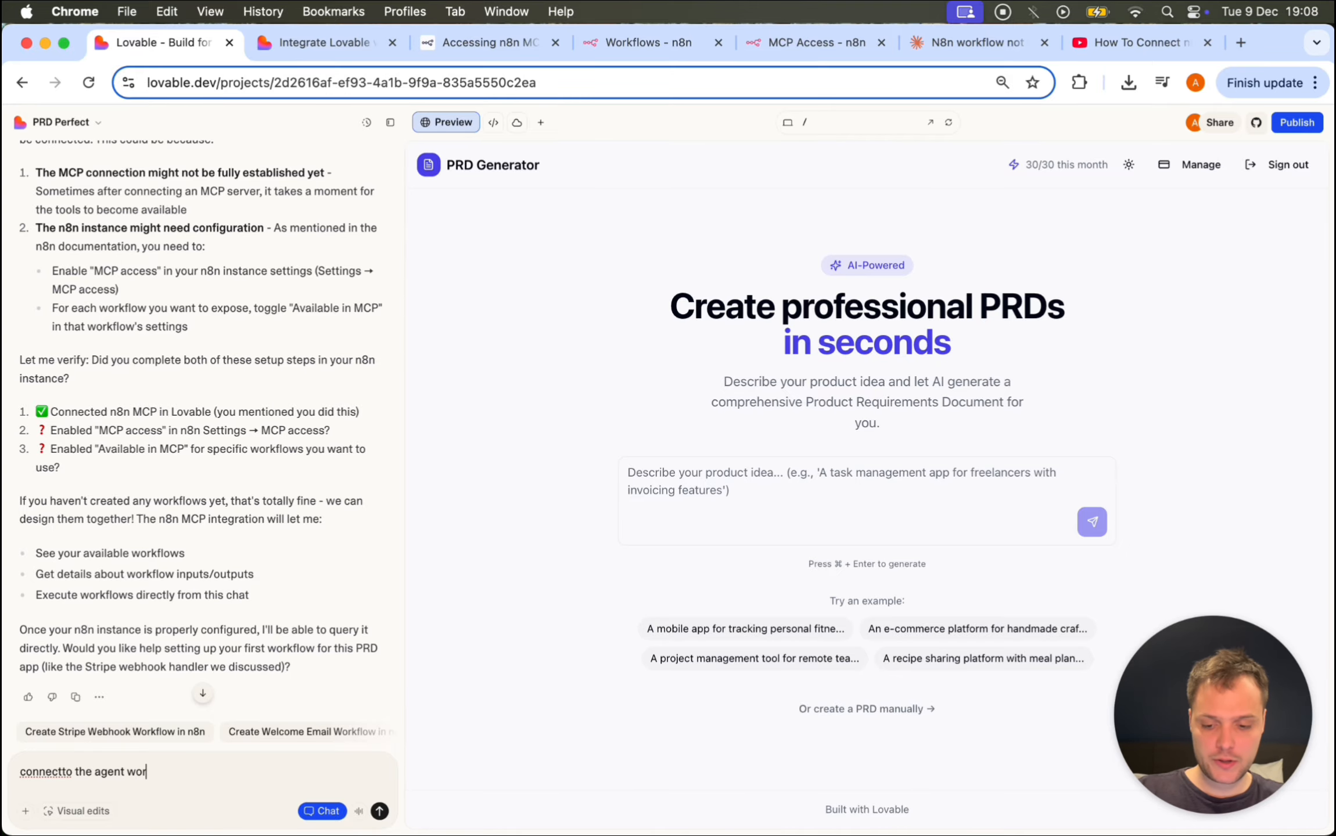
pyautogui.write('kflow in n8n')
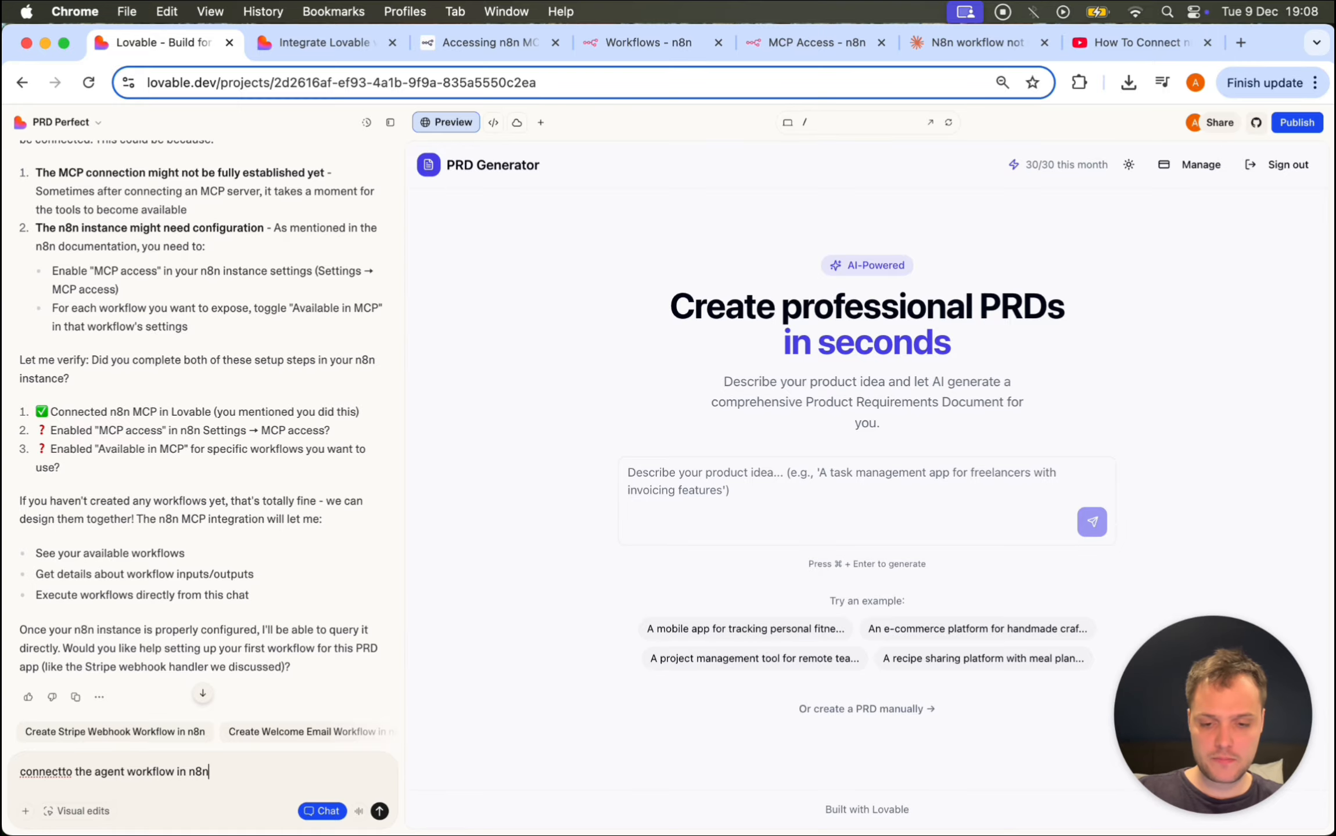
pyautogui.click(628, 45)
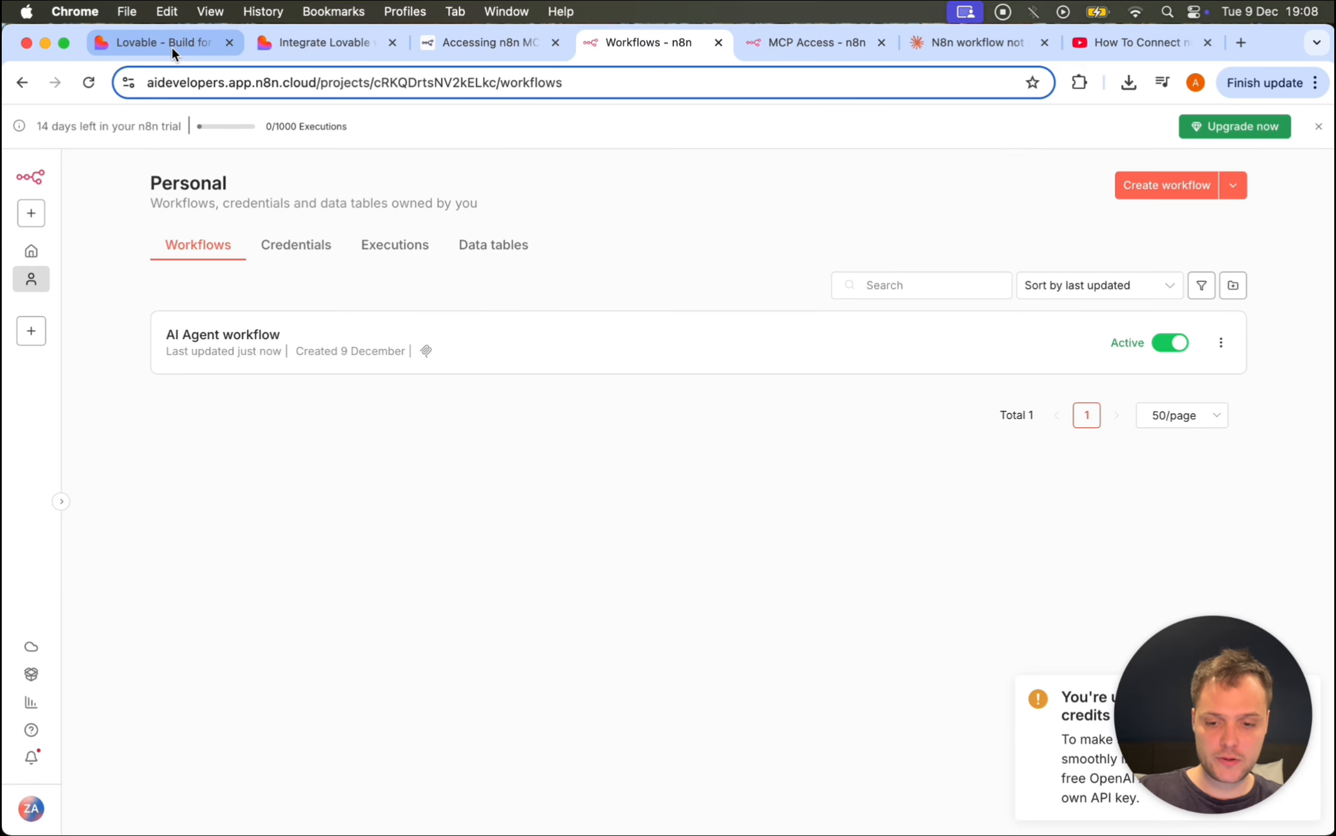
pyautogui.click(171, 46)
pyautogui.click(93, 771)
pyautogui.write('ai agent workflow in n8n')
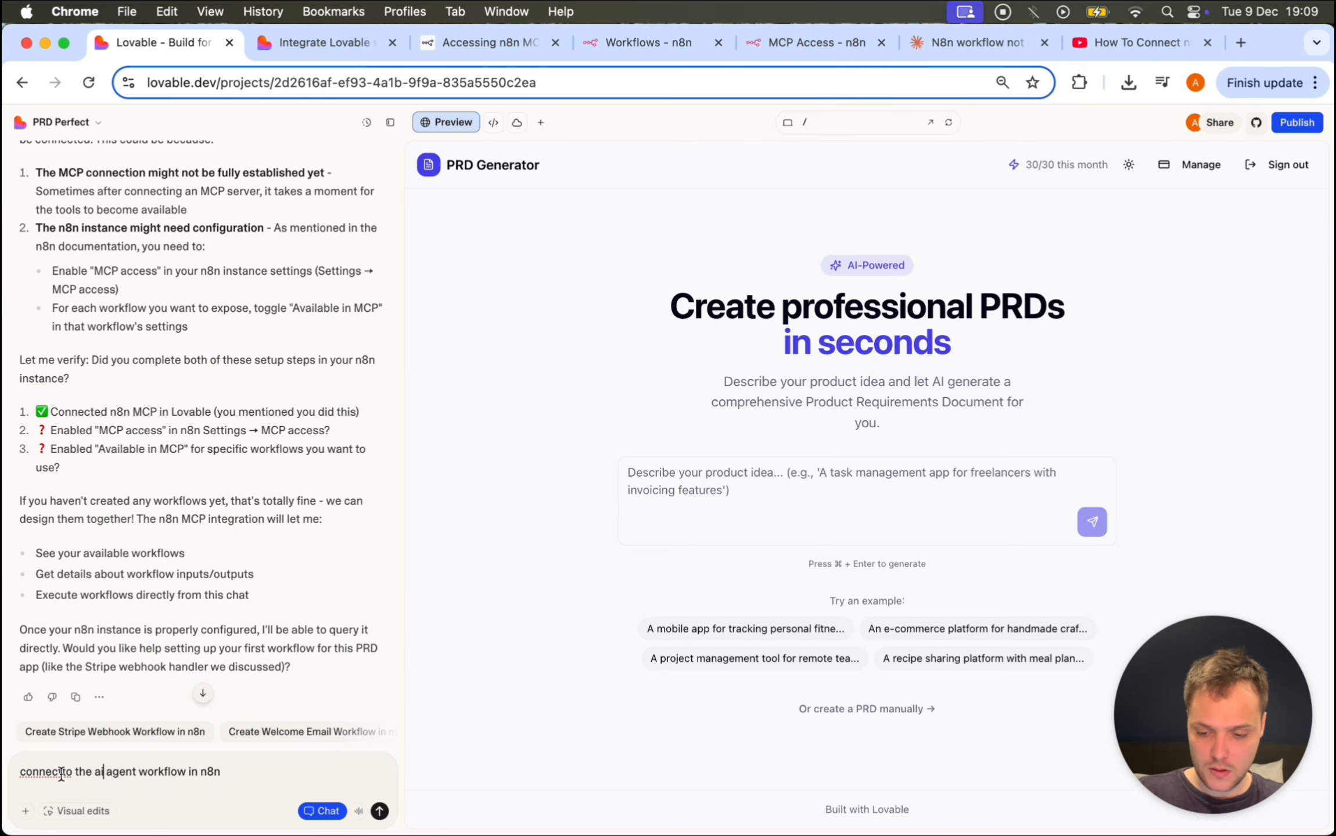
pyautogui.click(63, 771)
pyautogui.click(322, 812)
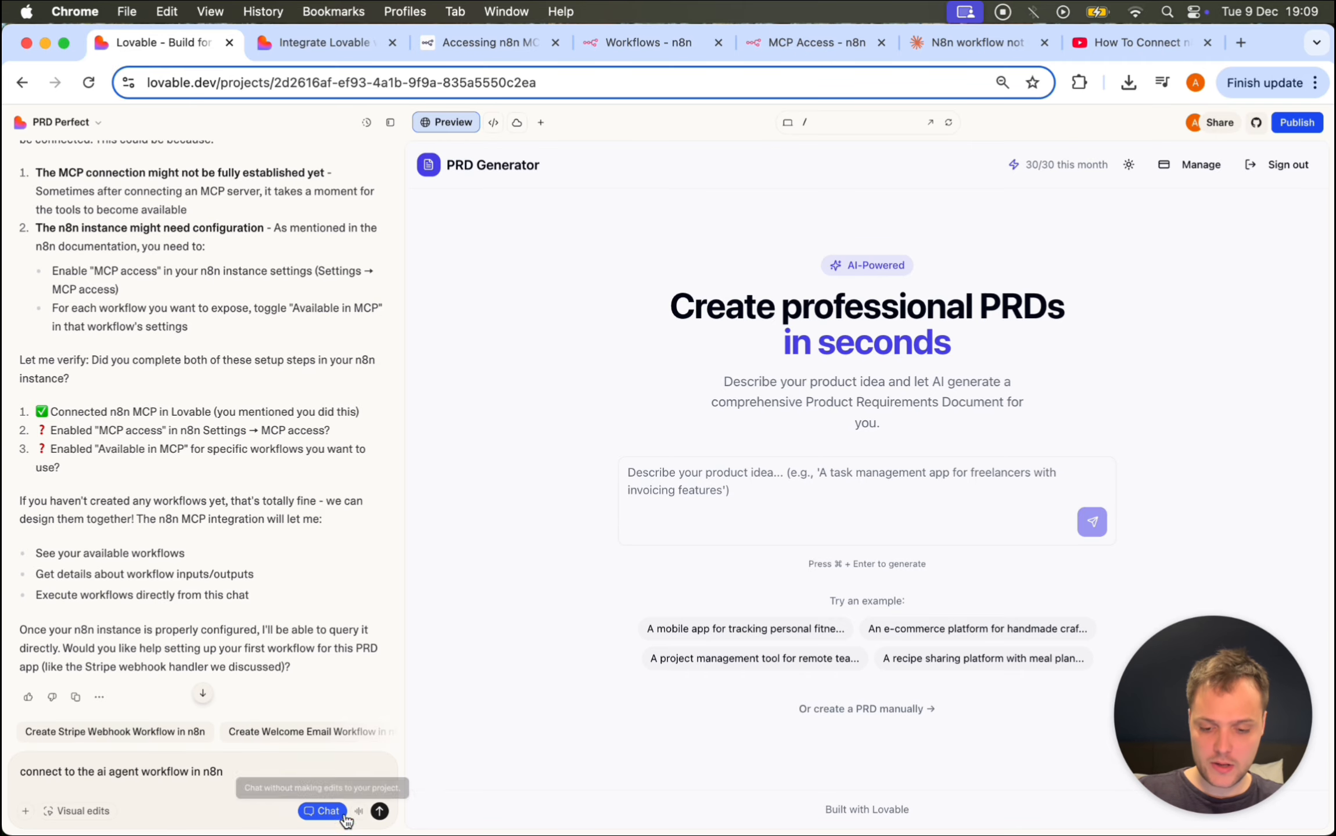
pyautogui.click(379, 812)
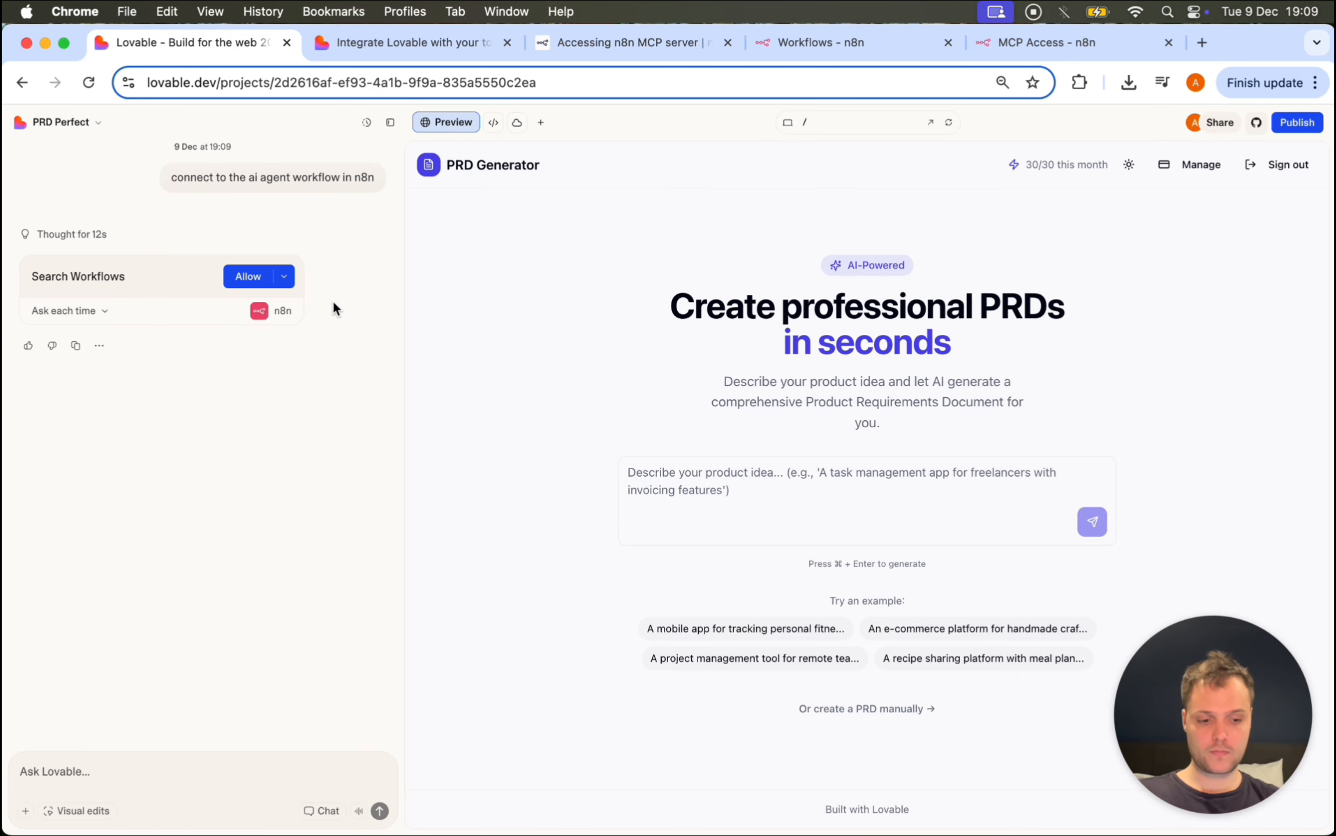
# Step: Allow the Search Workflows request and read the agent's description of the AI Agent news summarizer
pyautogui.click(245, 279)
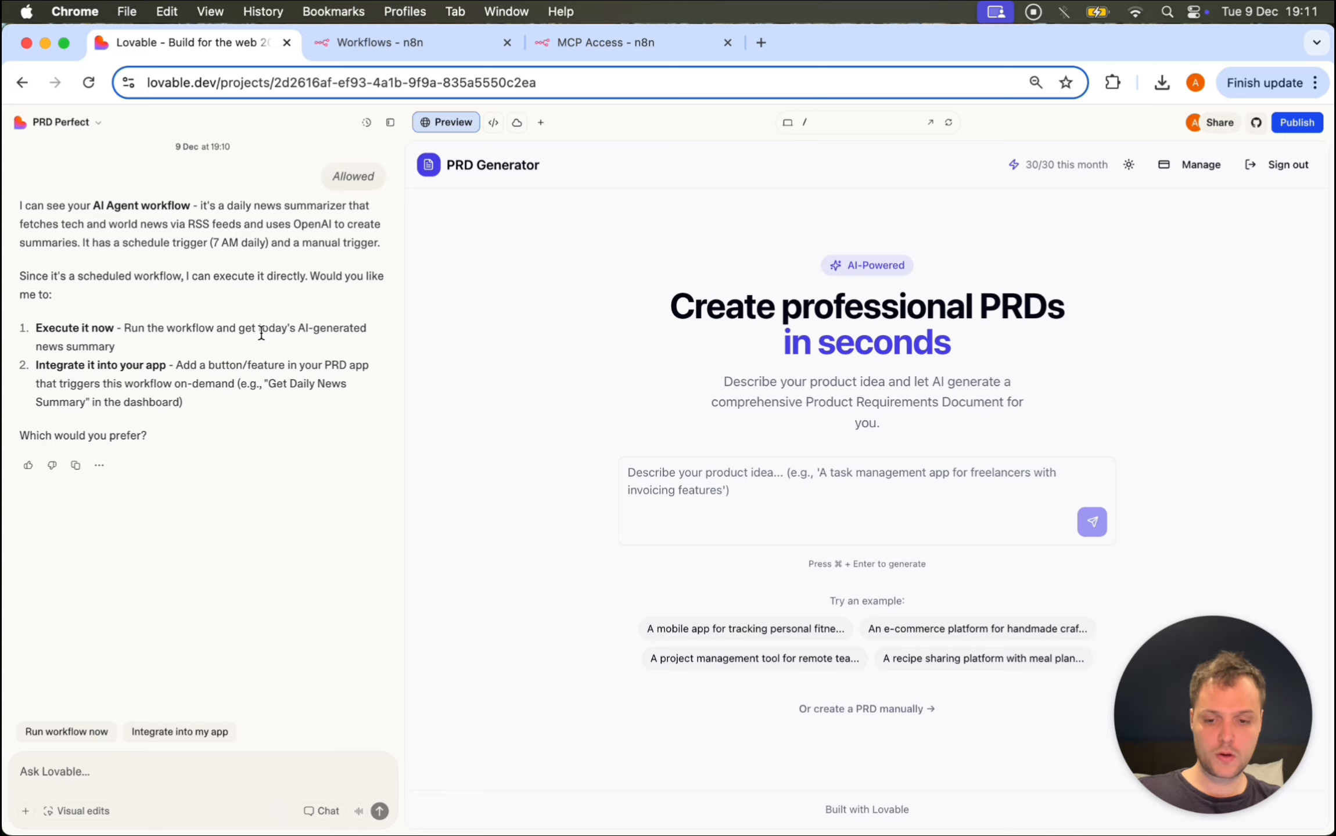
pyautogui.scroll(2, 284, 417)
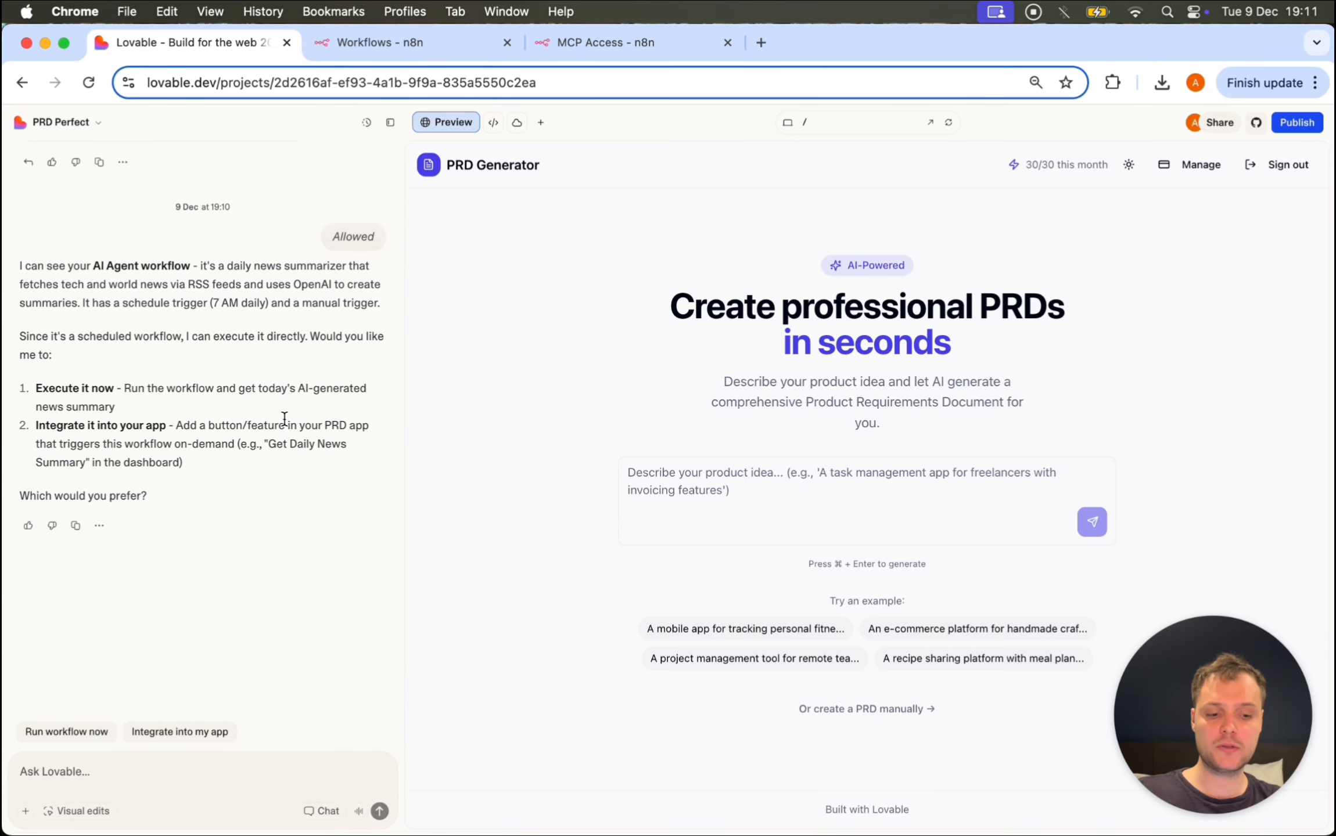
pyautogui.tripleClick(189, 268)
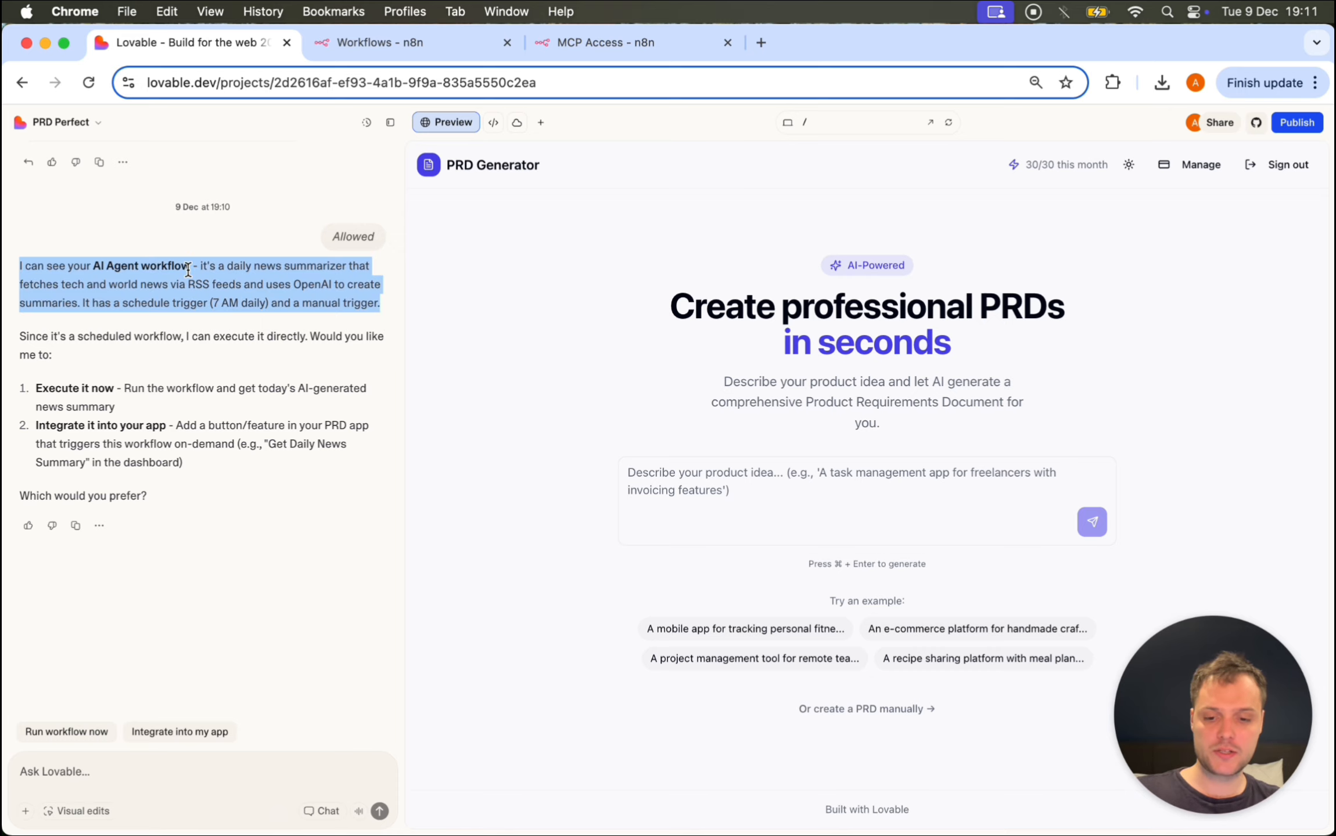
pyautogui.click(228, 325)
pyautogui.scroll(-2, 248, 376)
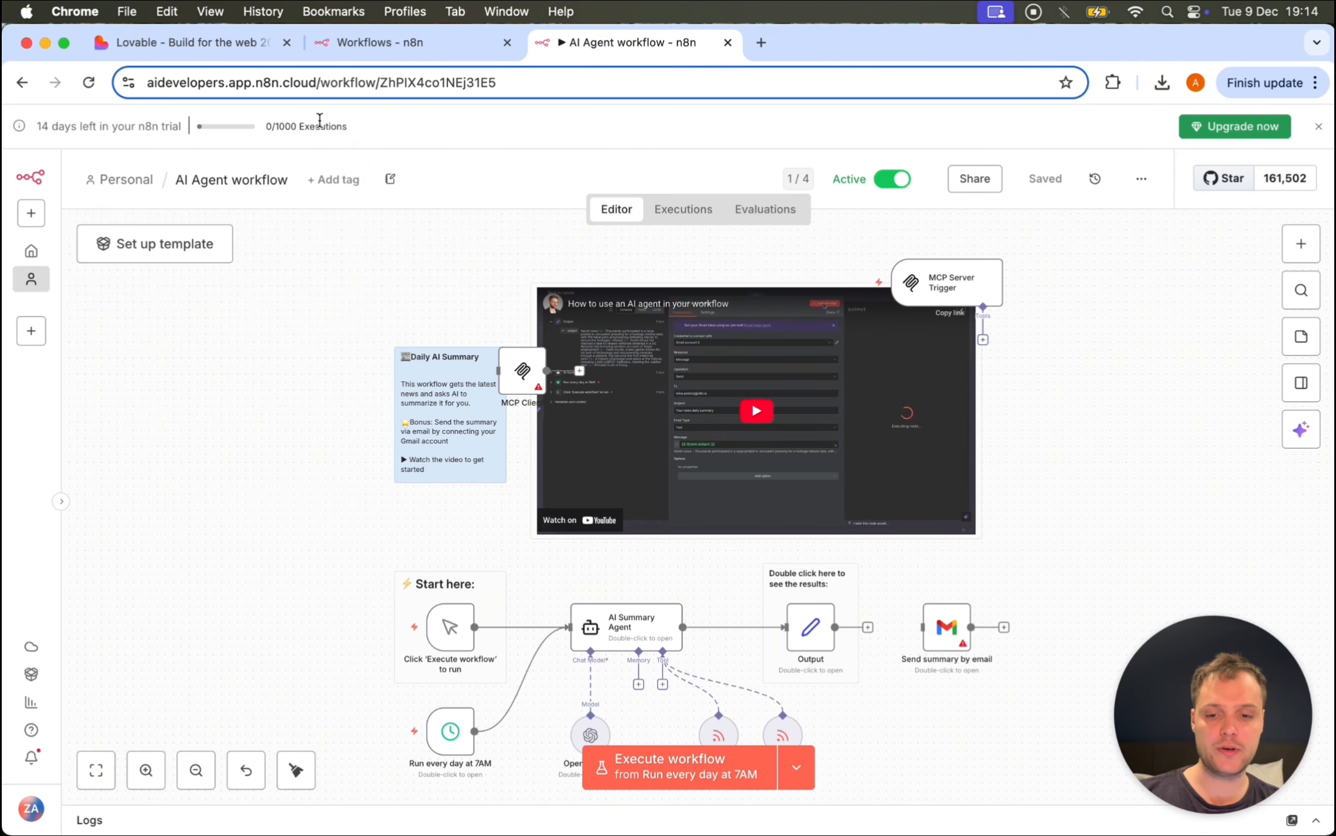
# Step: Leave the n8n AI Agent workflow and return to the Lovable PRD project tab
pyautogui.click(201, 40)
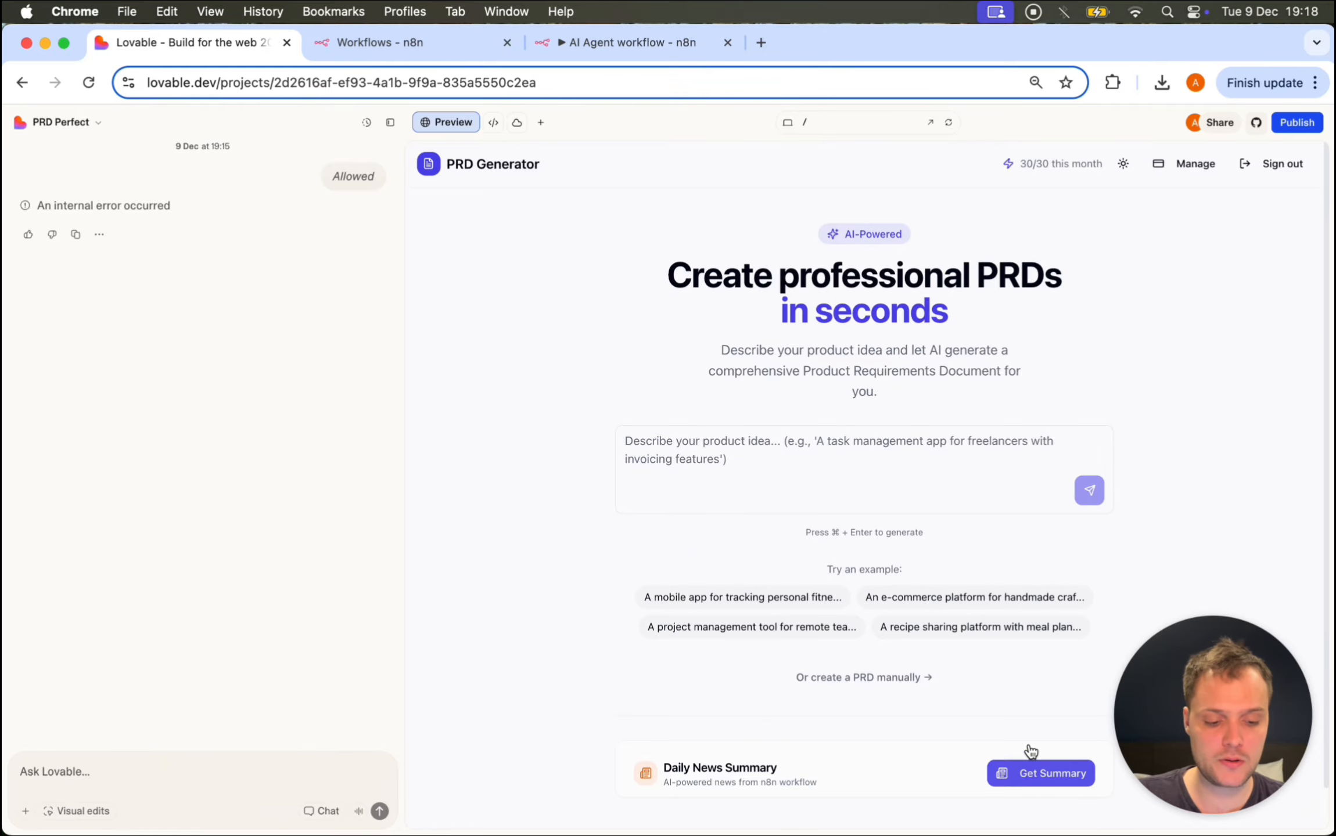
# Step: Fetch the Daily News Summary, verify the two AI Agent runs in n8n Executions, then bring up Word
pyautogui.click(1028, 777)
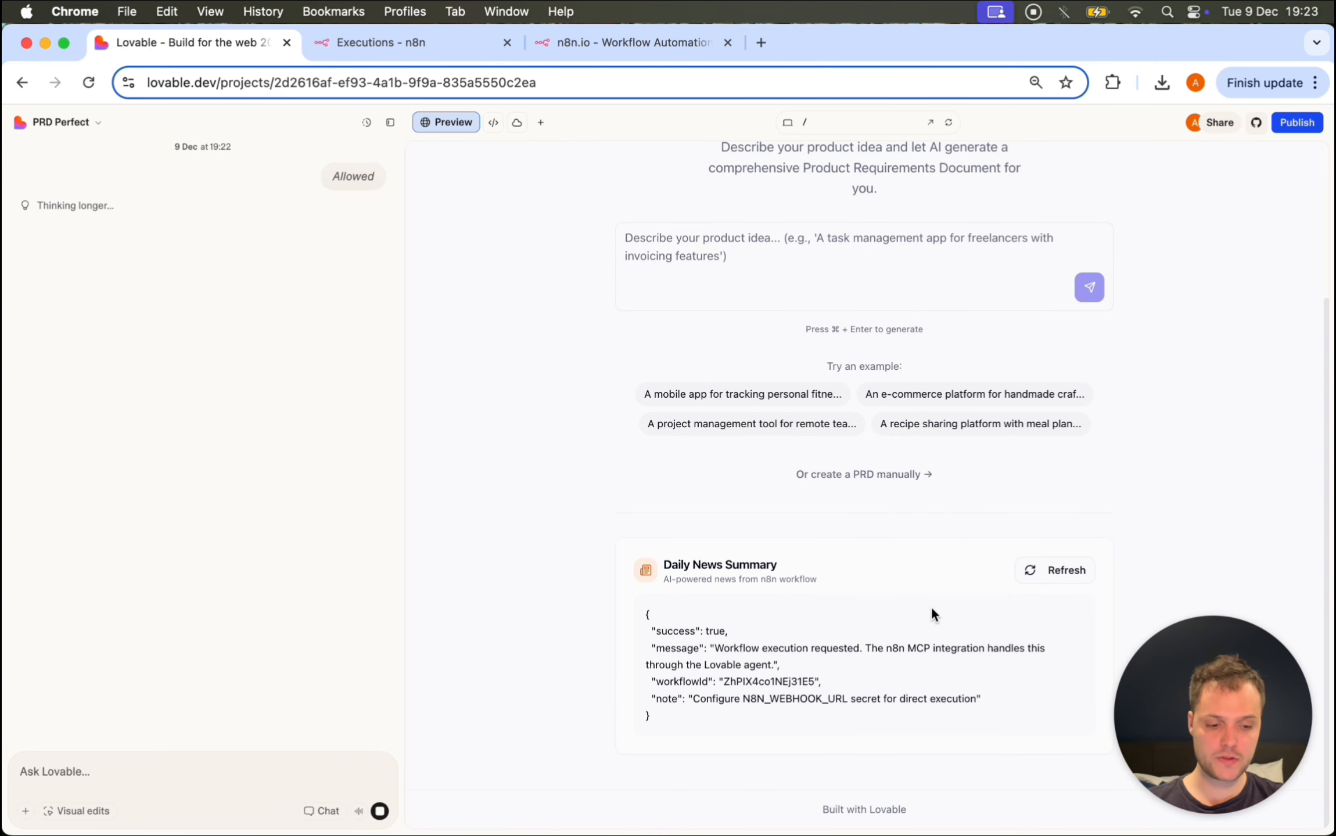
pyautogui.scroll(-1, 682, 639)
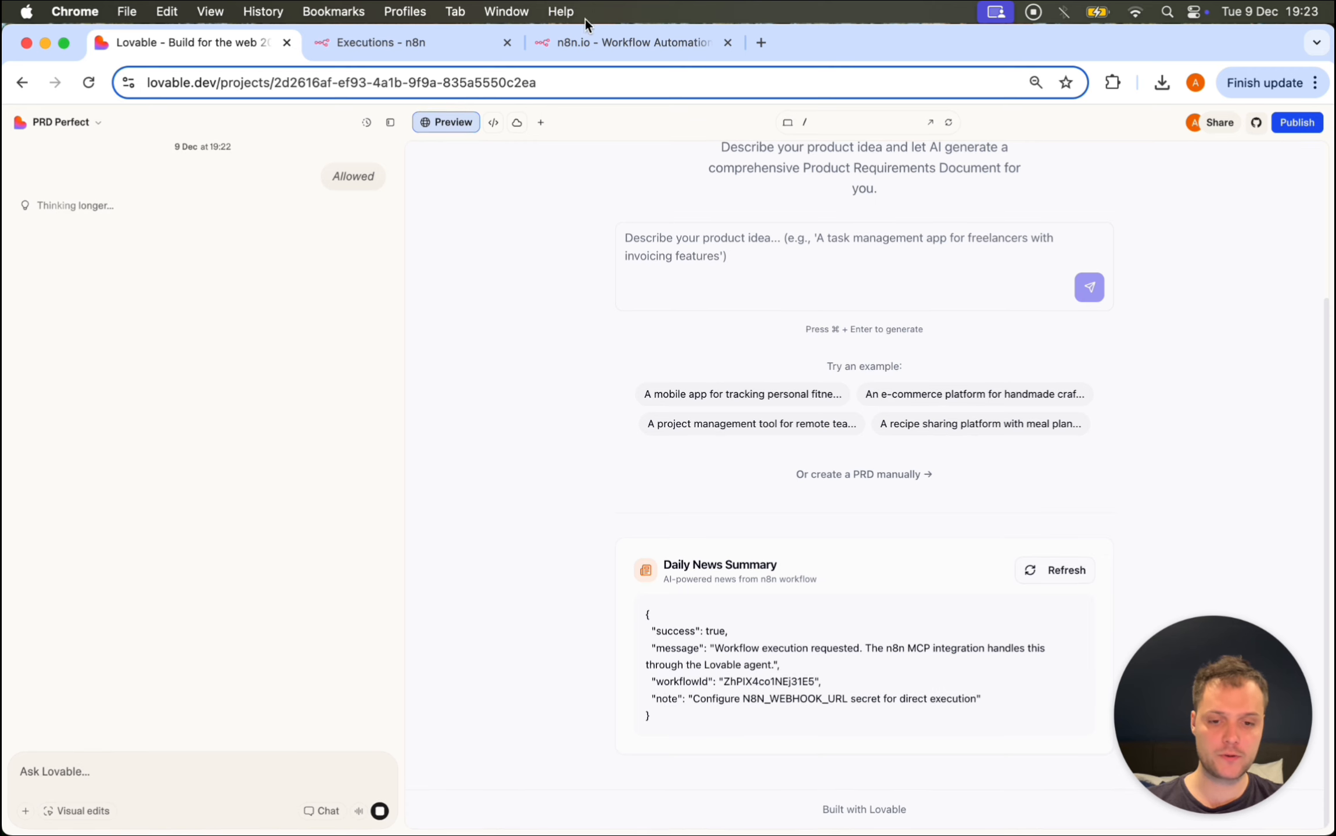
pyautogui.click(423, 32)
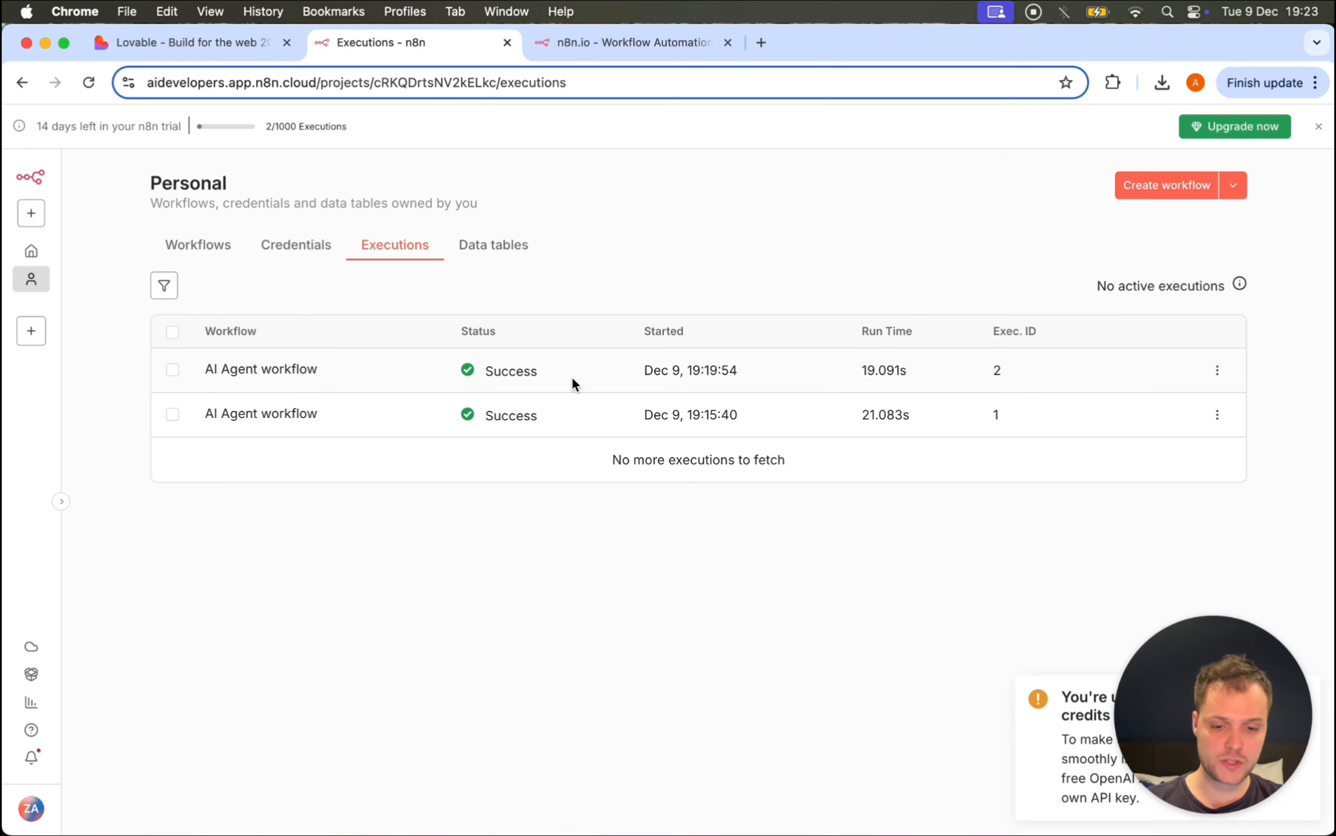
pyautogui.press('super+Tab')
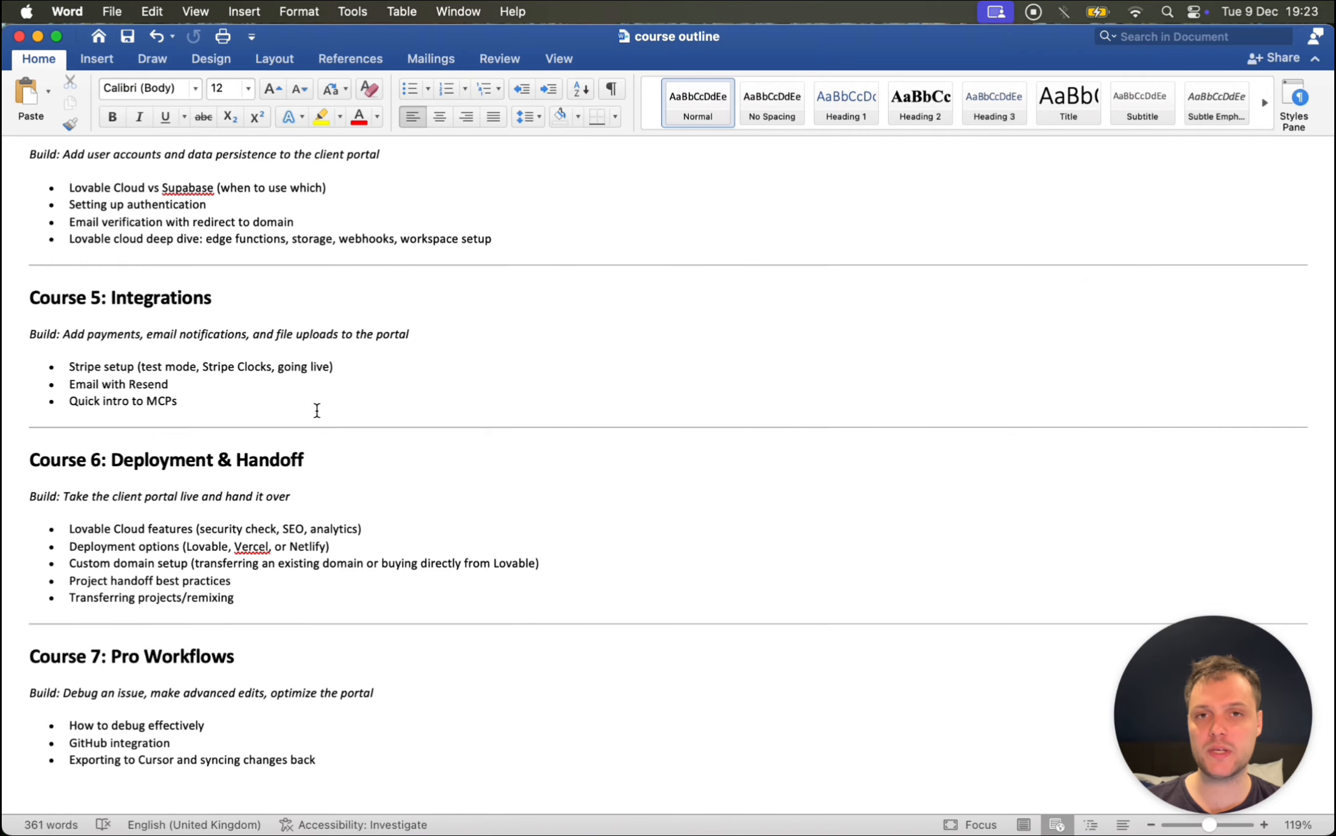